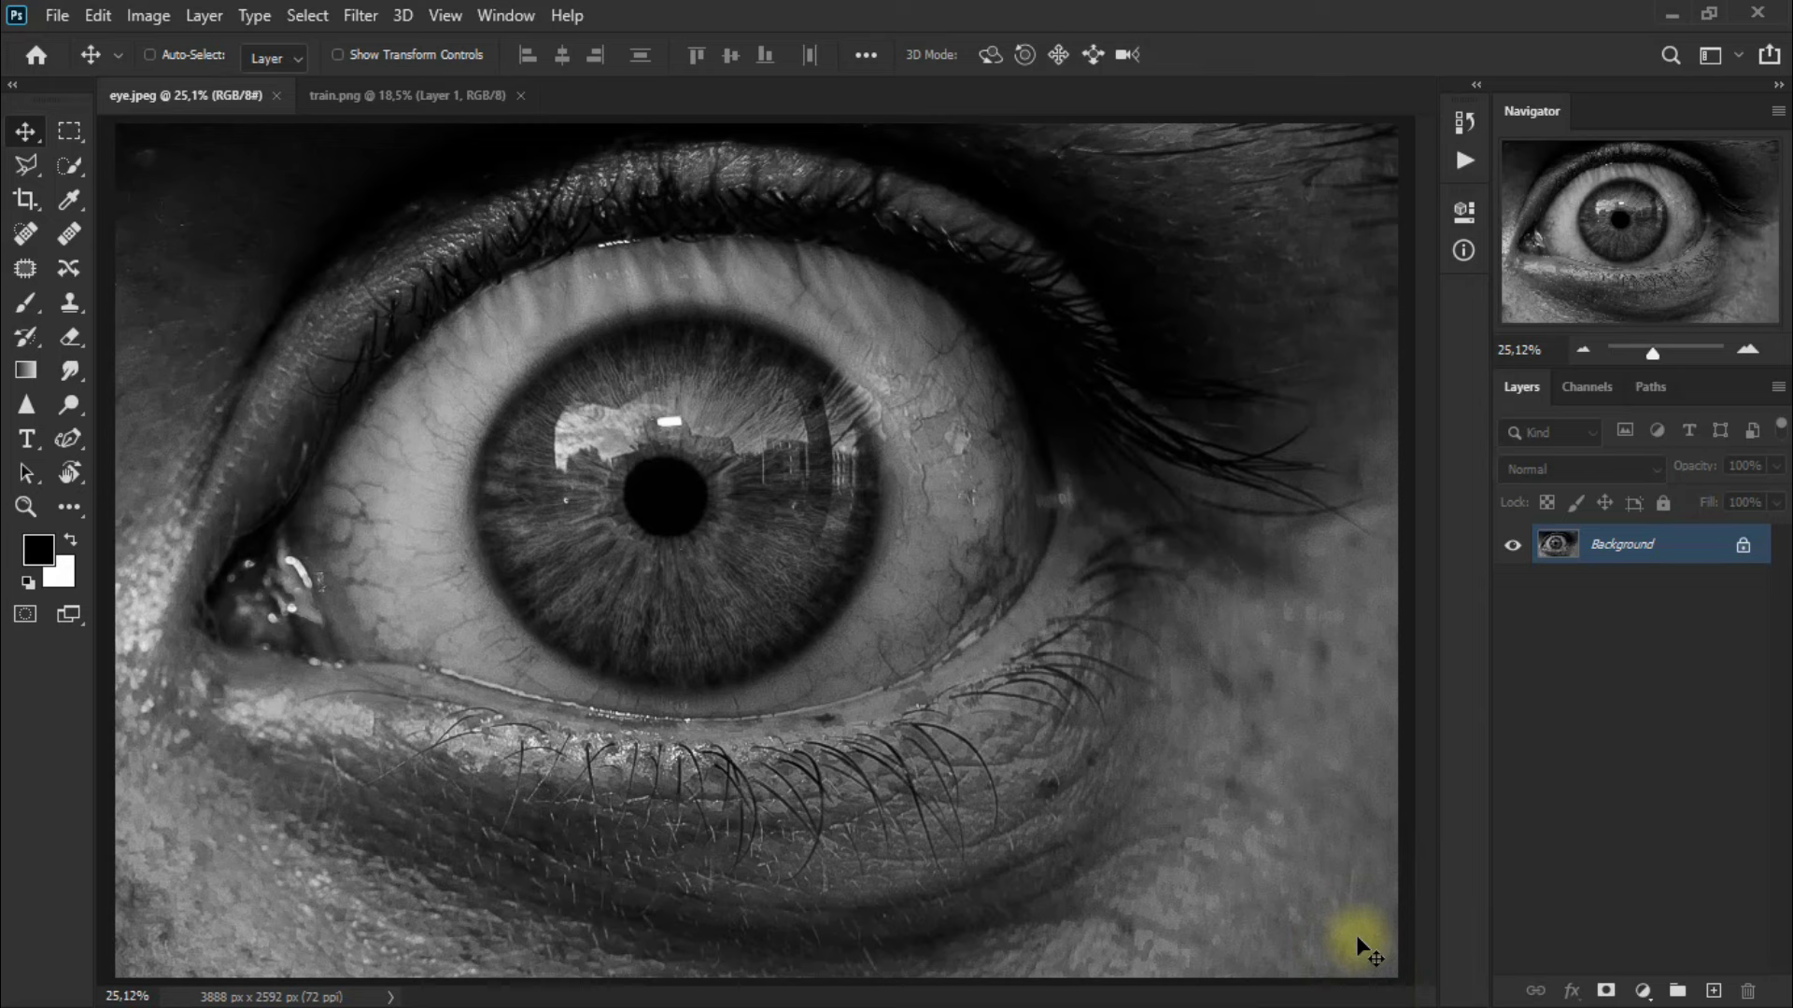
Step: Duplicate the eye photo layer and blend the copy in Vivid Light, with the underlying layer's Blend If dark limit at 147
key("ctrl+j")
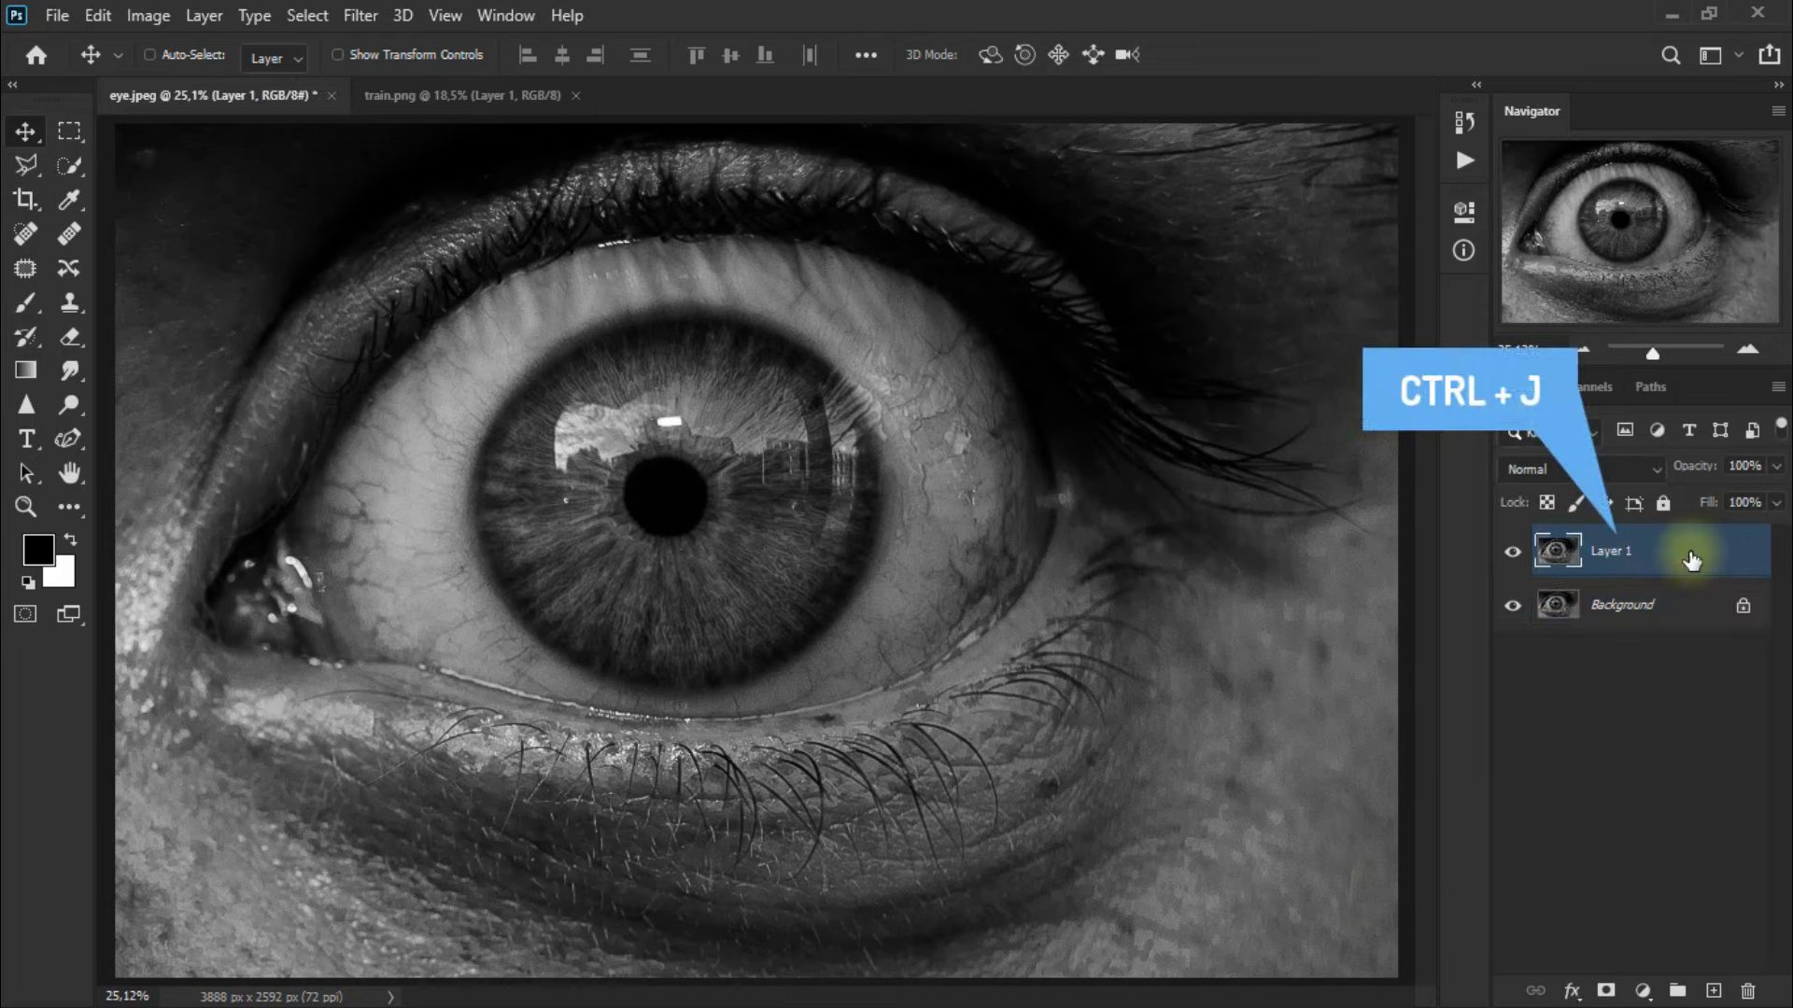
double_click(1692, 560)
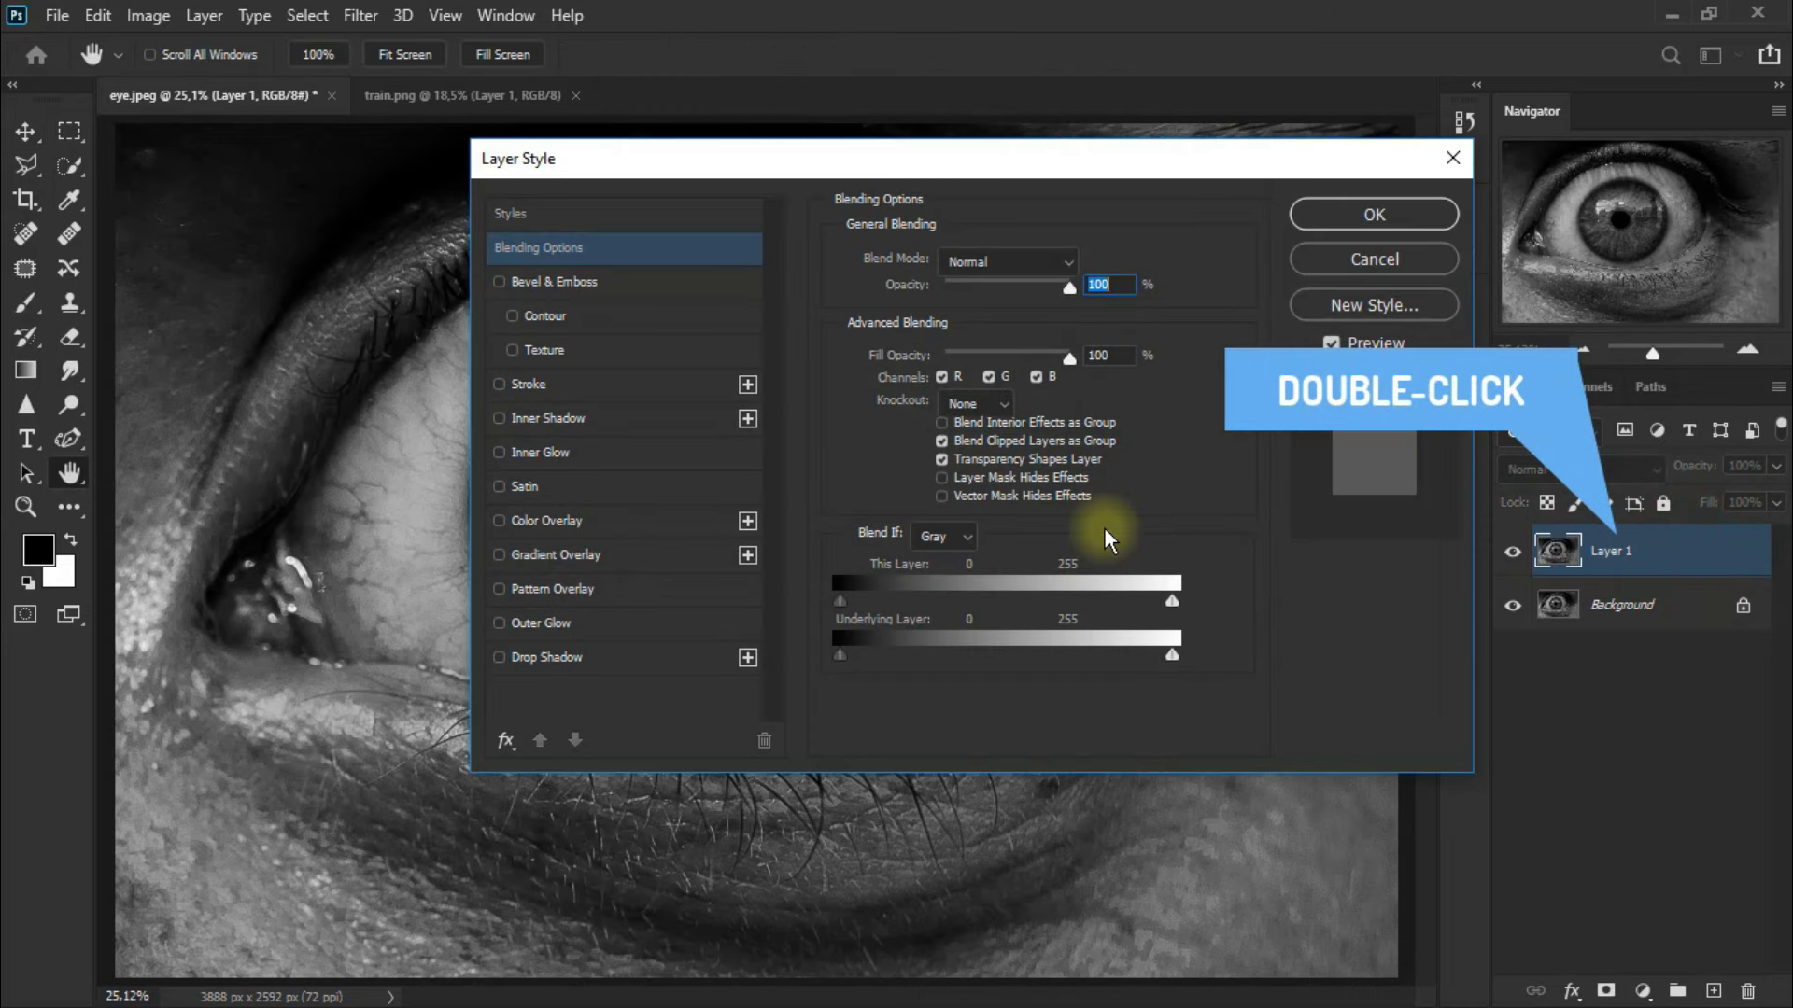
left_click_drag(842, 652, 973, 654)
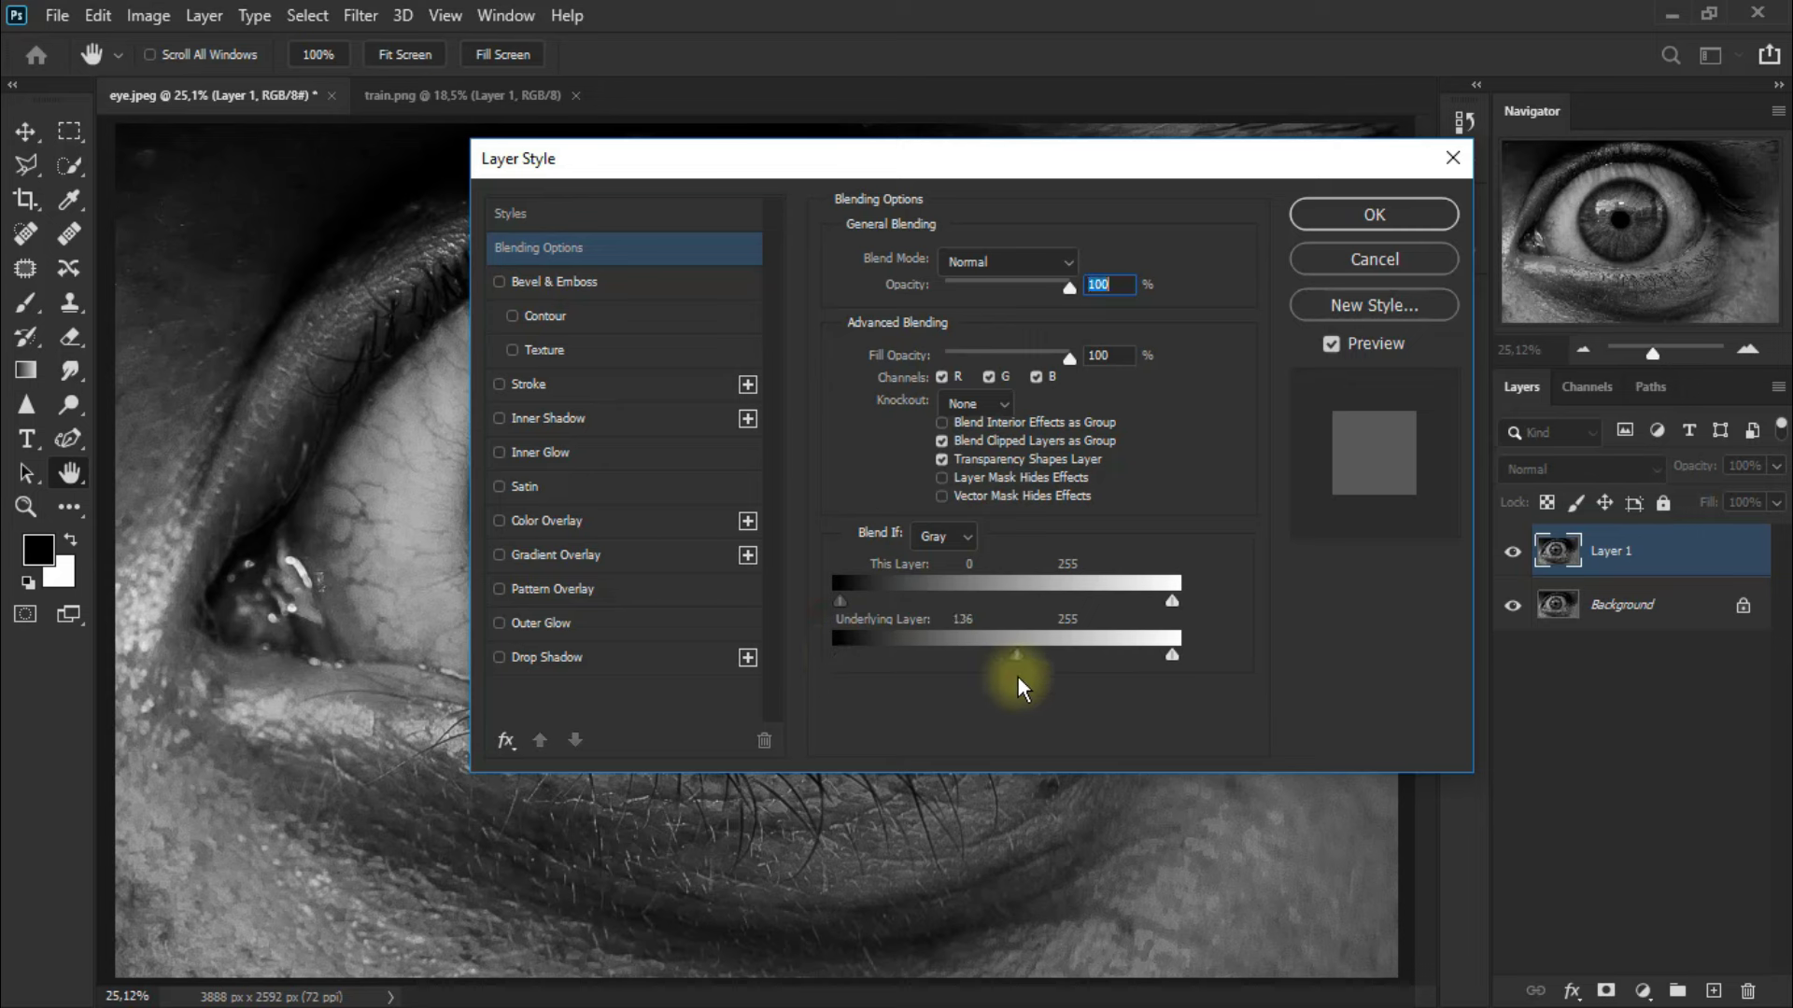
left_click(1033, 260)
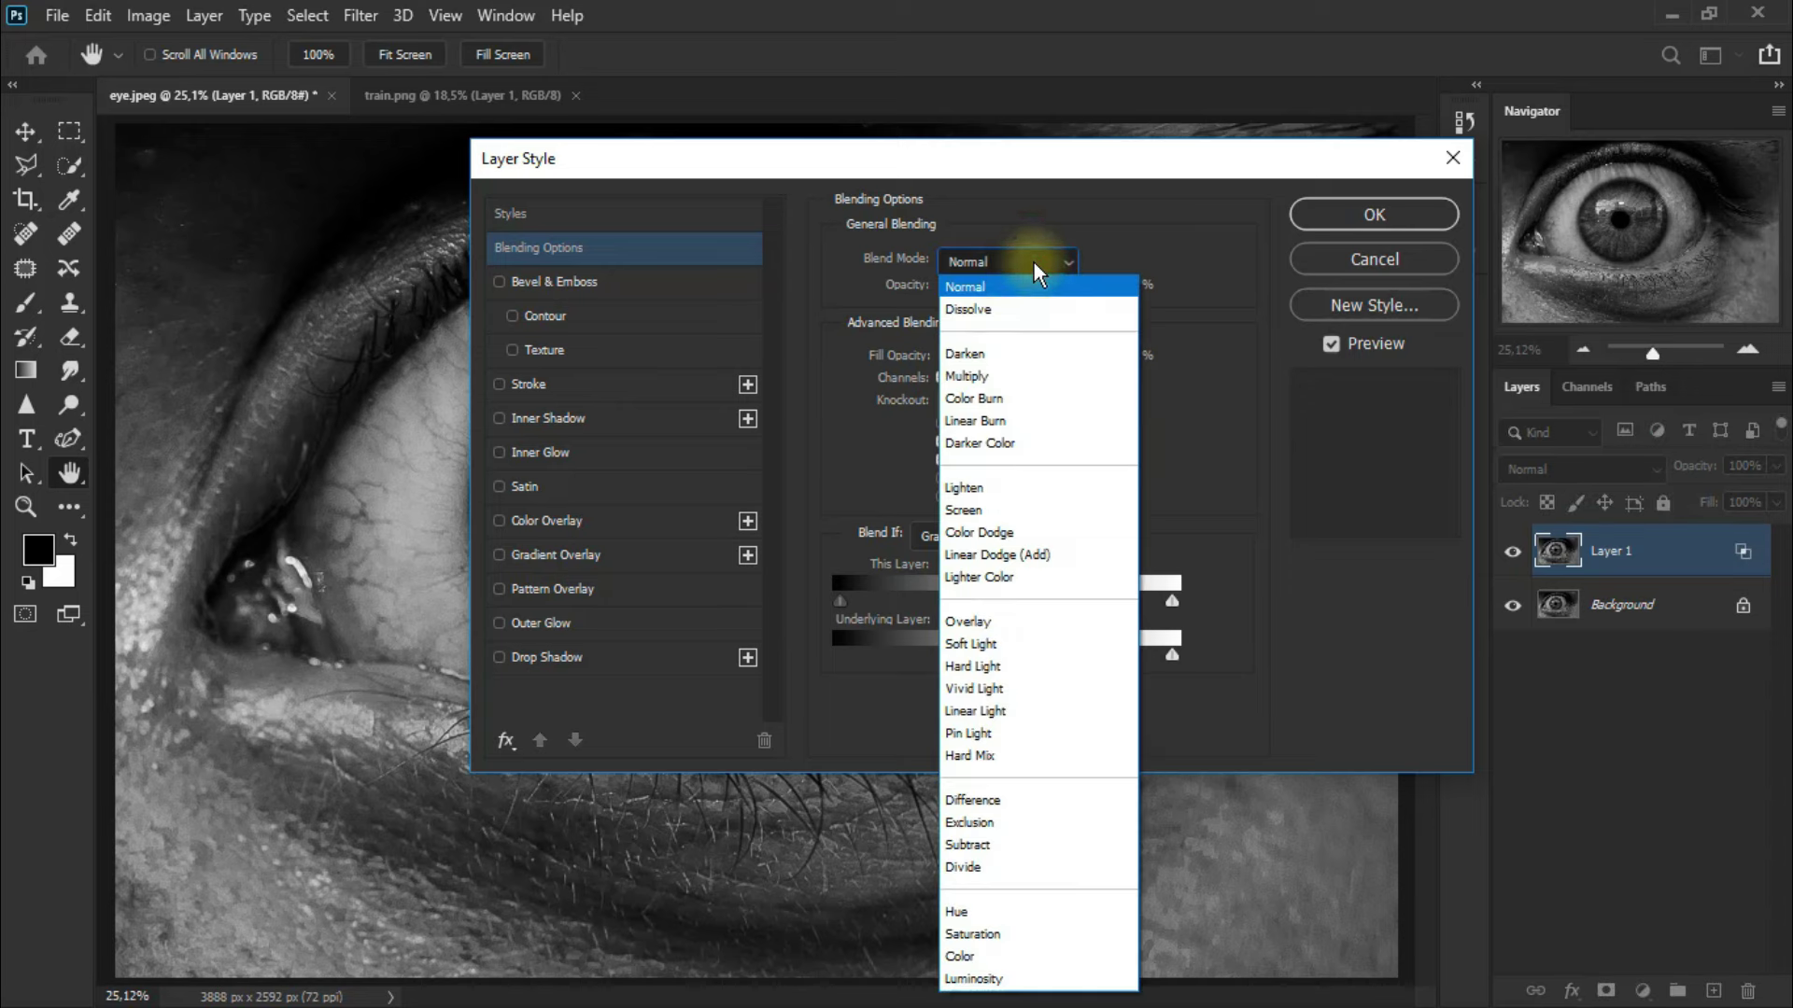
left_click(1053, 687)
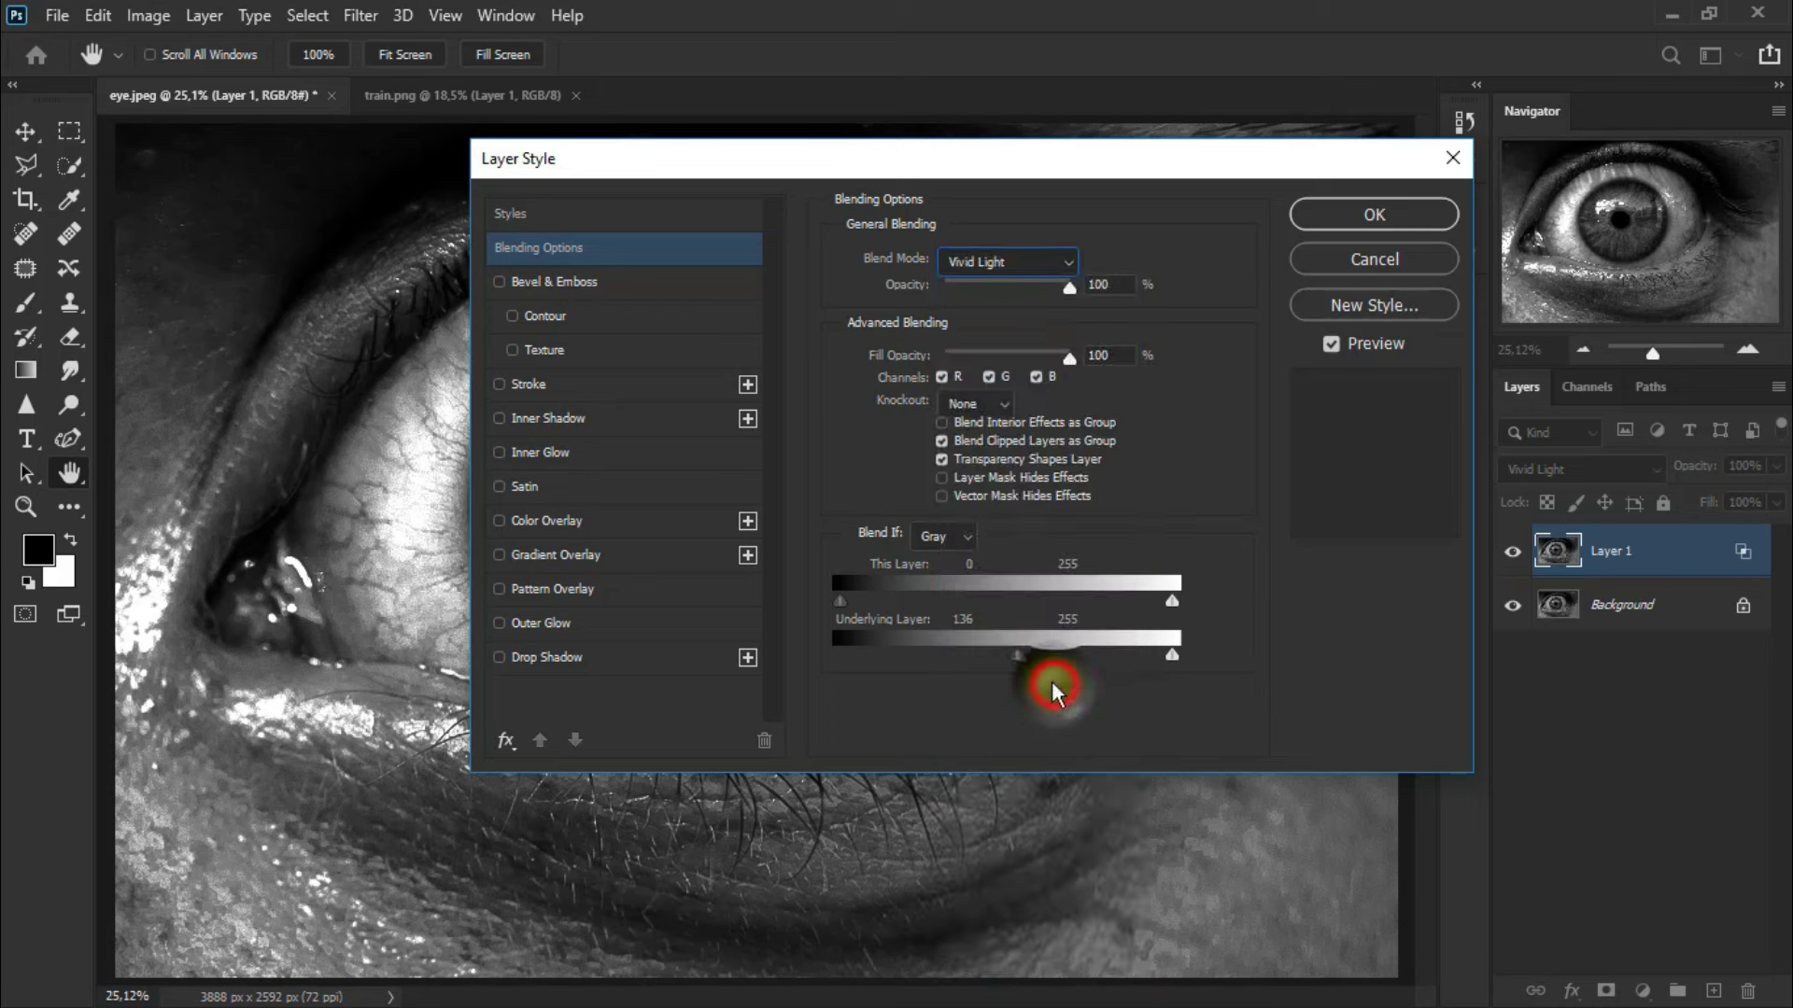
left_click_drag(1018, 655, 1036, 699)
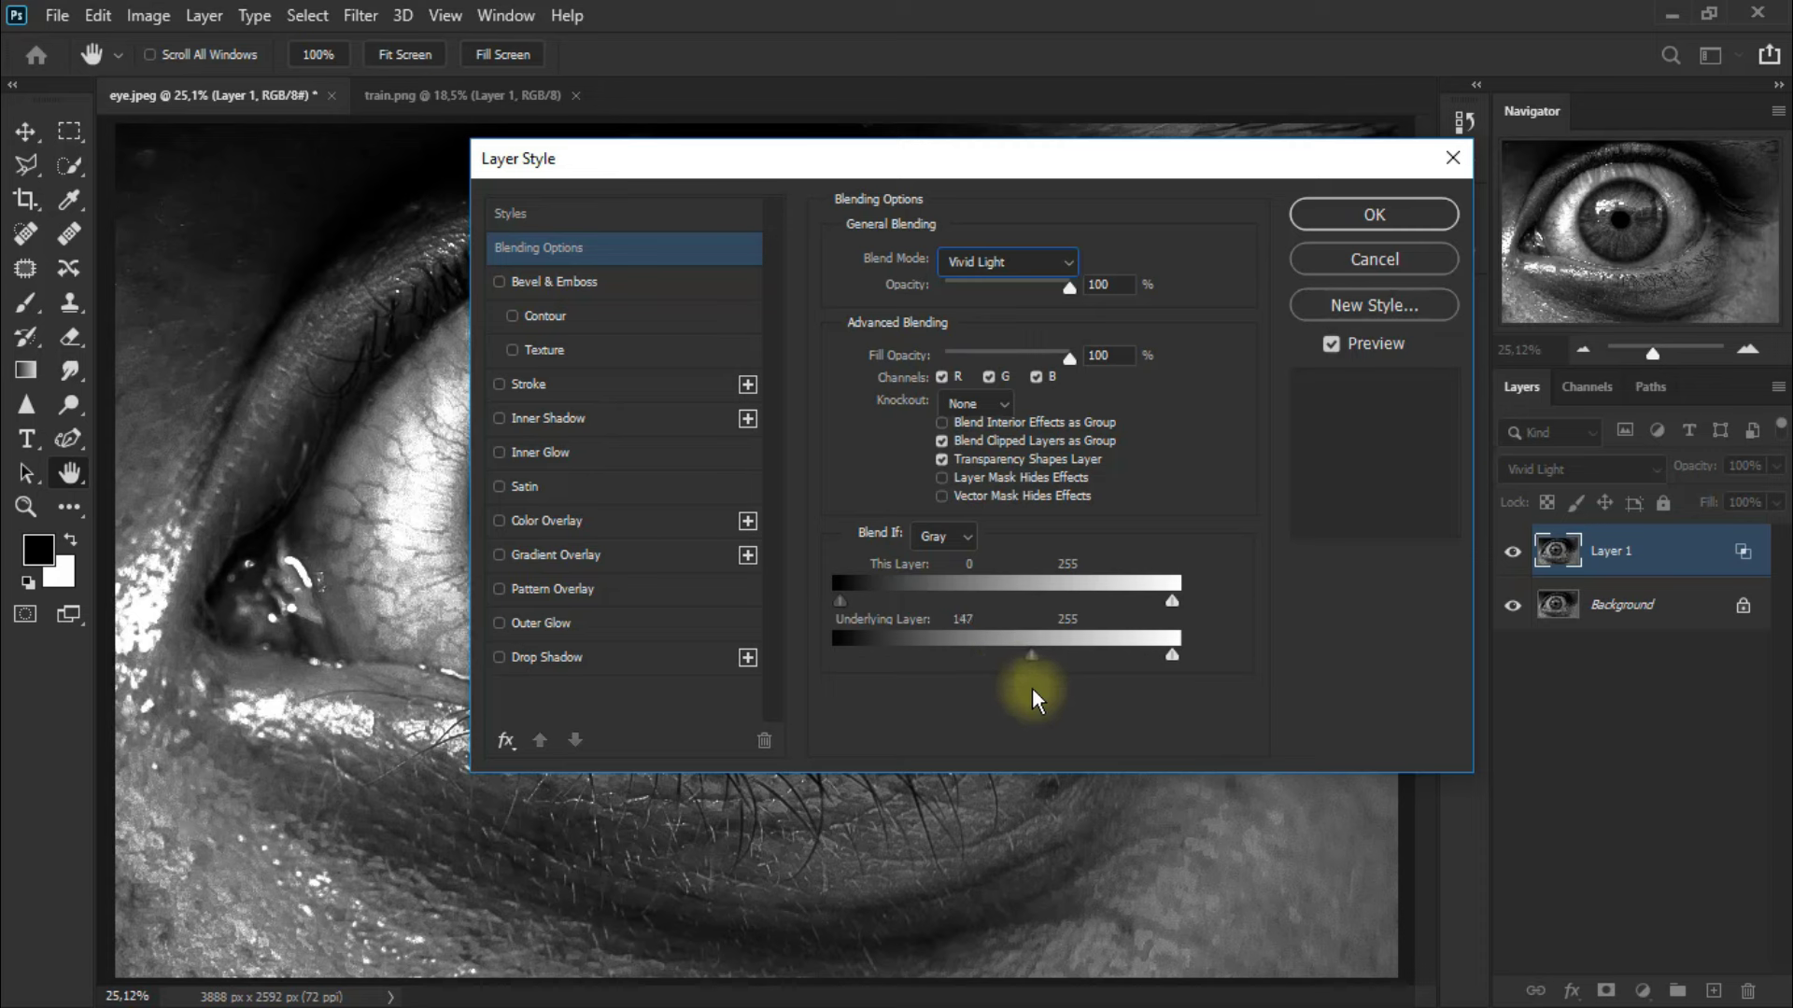
left_click(1380, 210)
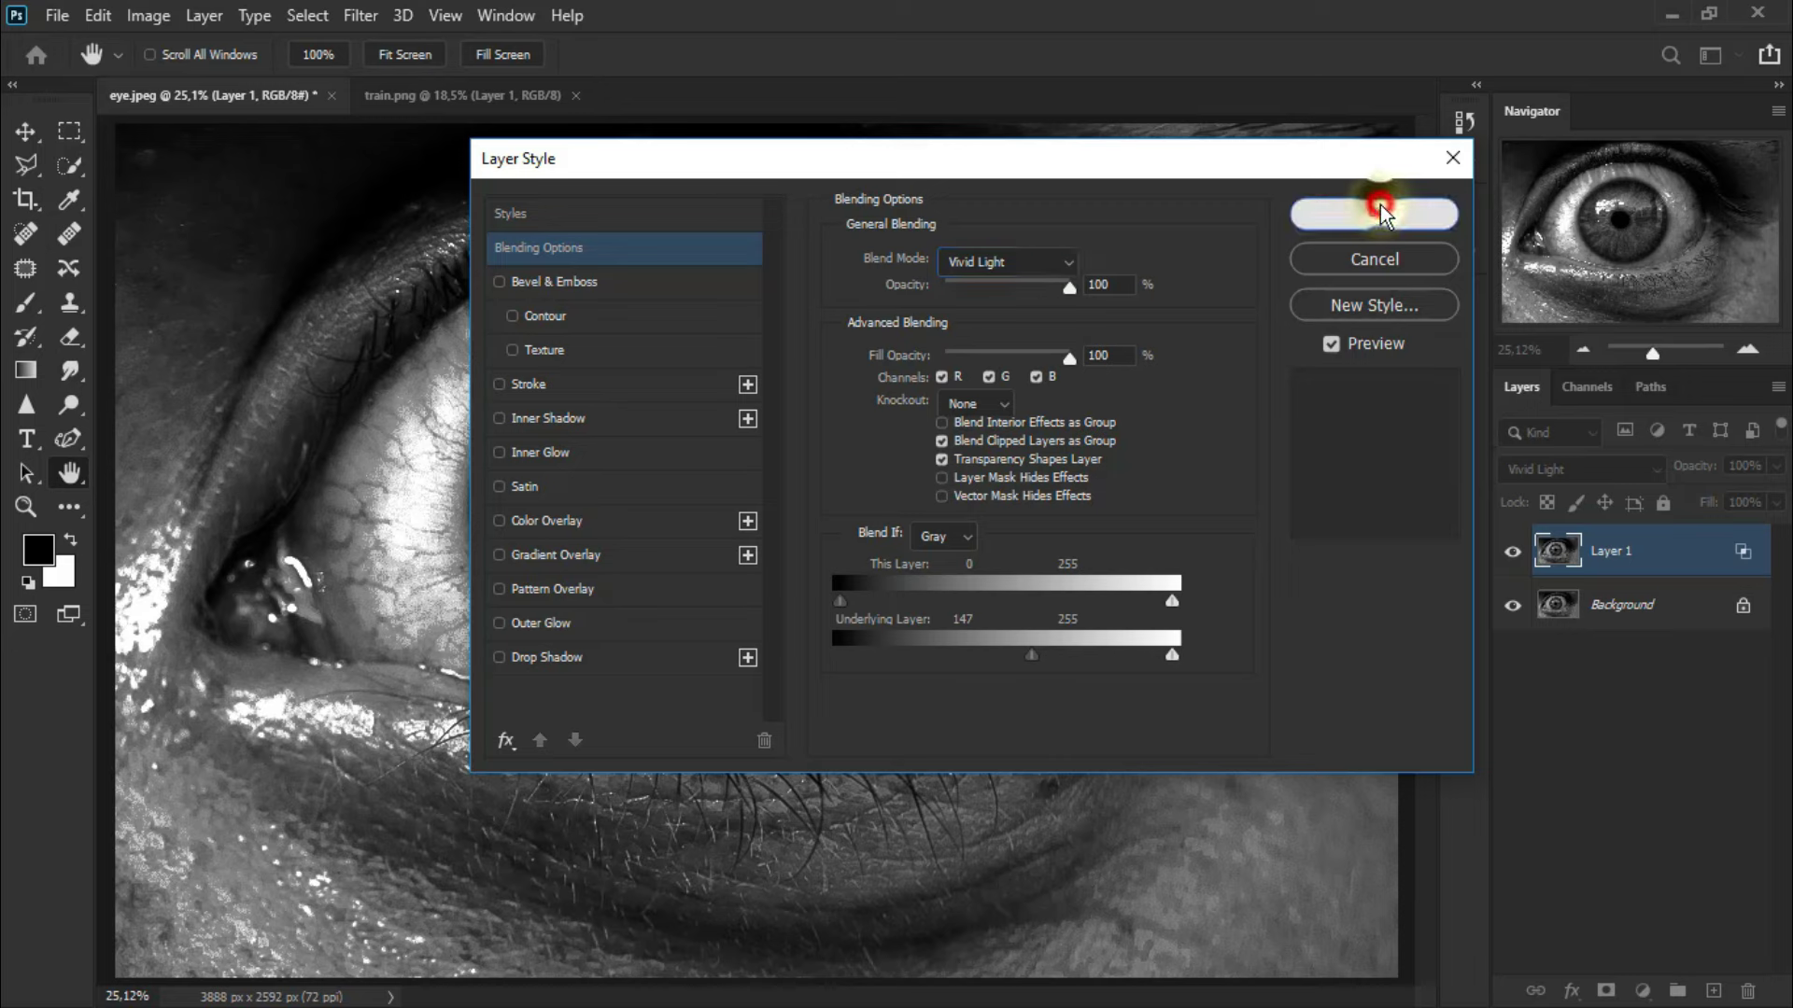
Step: Compare the image with and without Layer 1 and review the layer's Vivid Light blend mode
left_click(1513, 559)
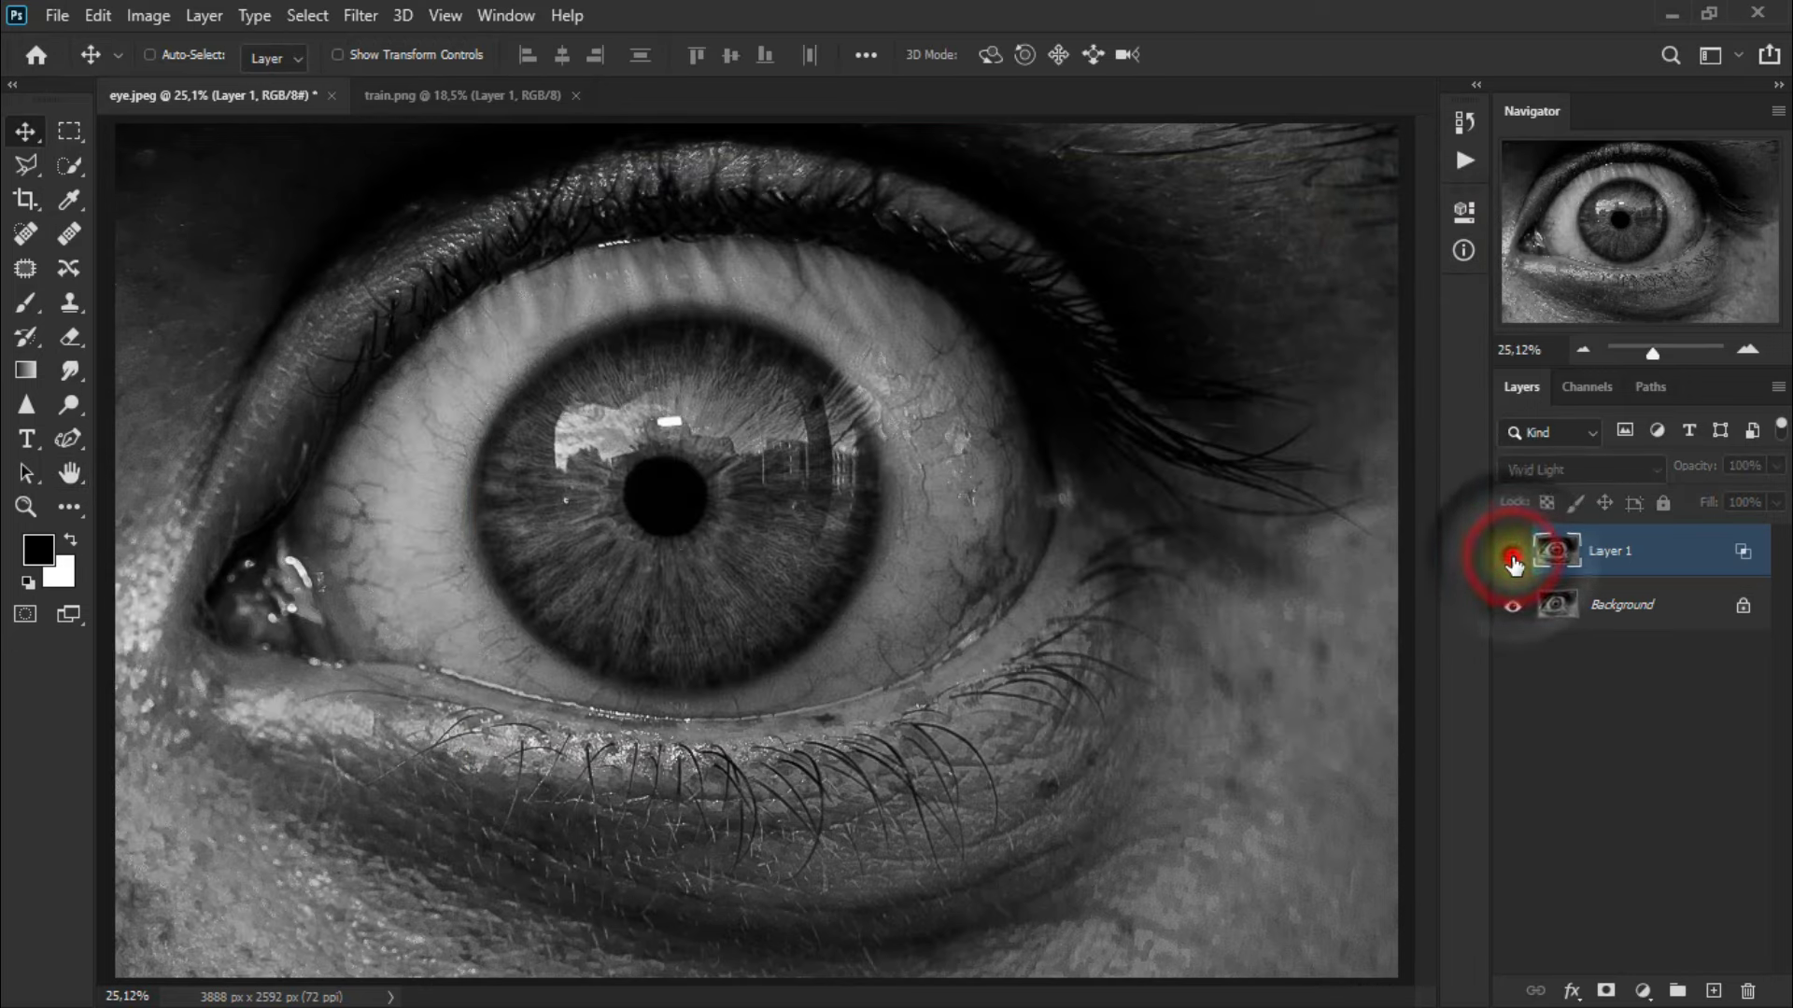
left_click(1512, 553)
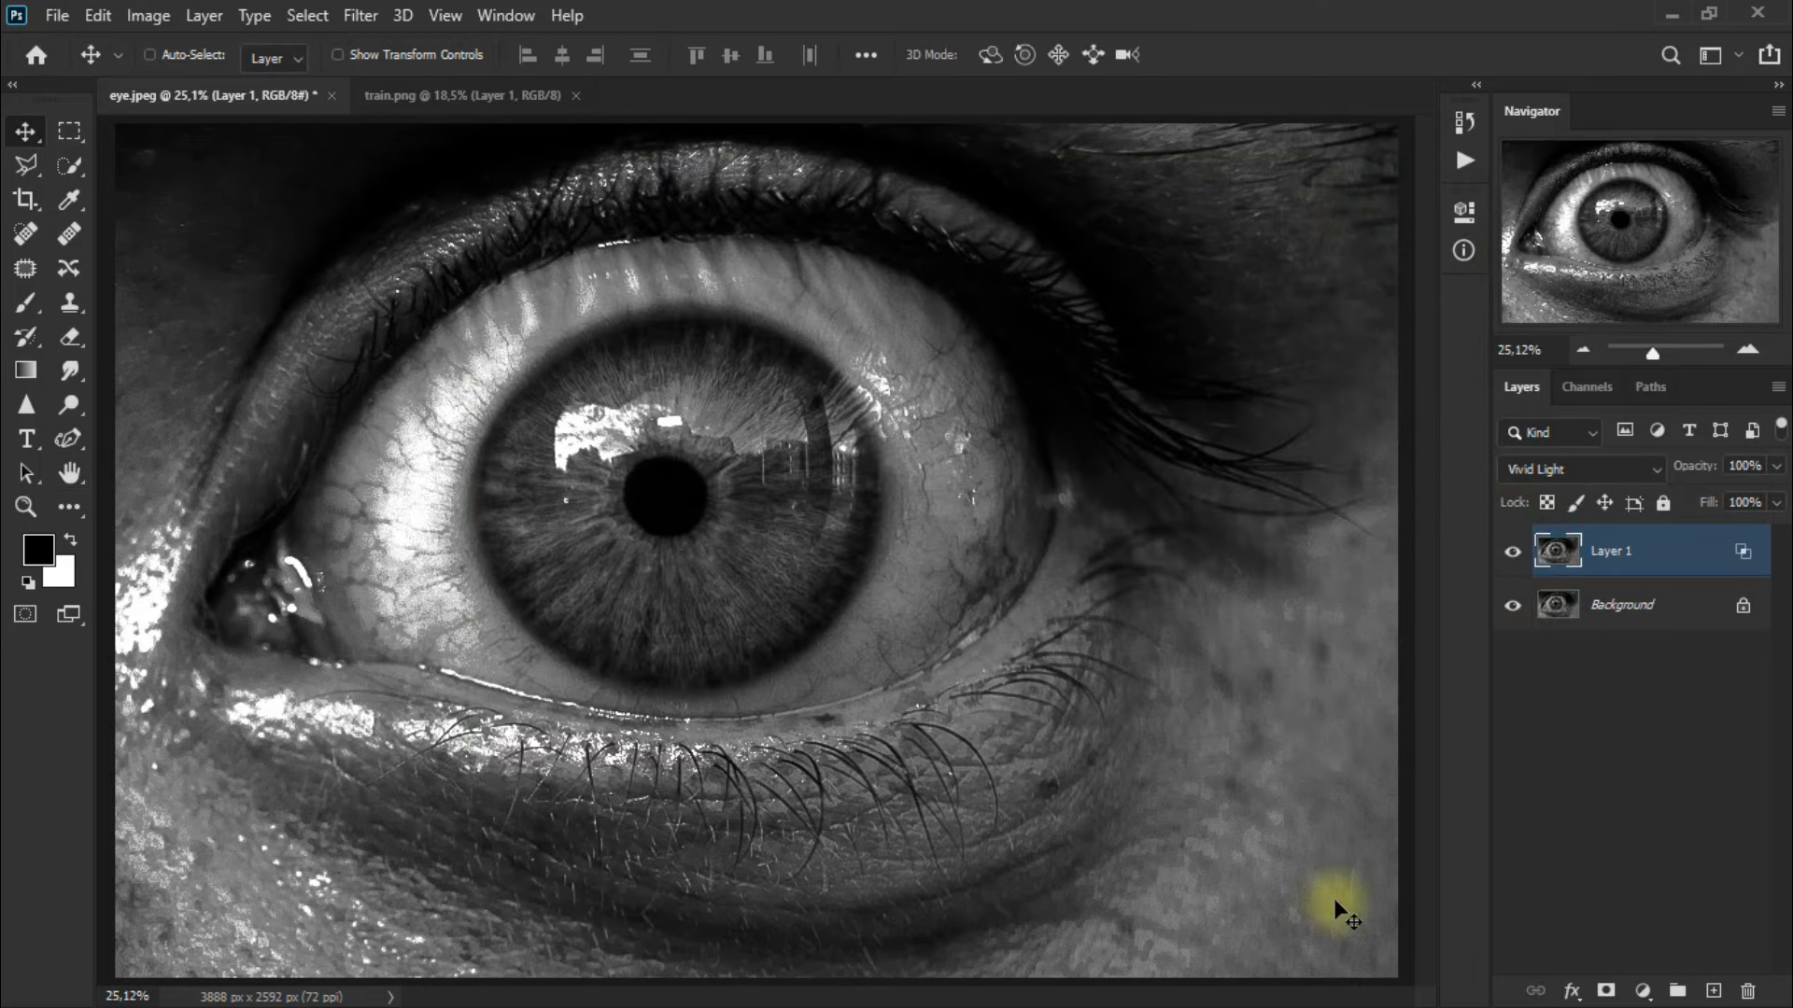
left_click(1669, 558)
double_click(1669, 558)
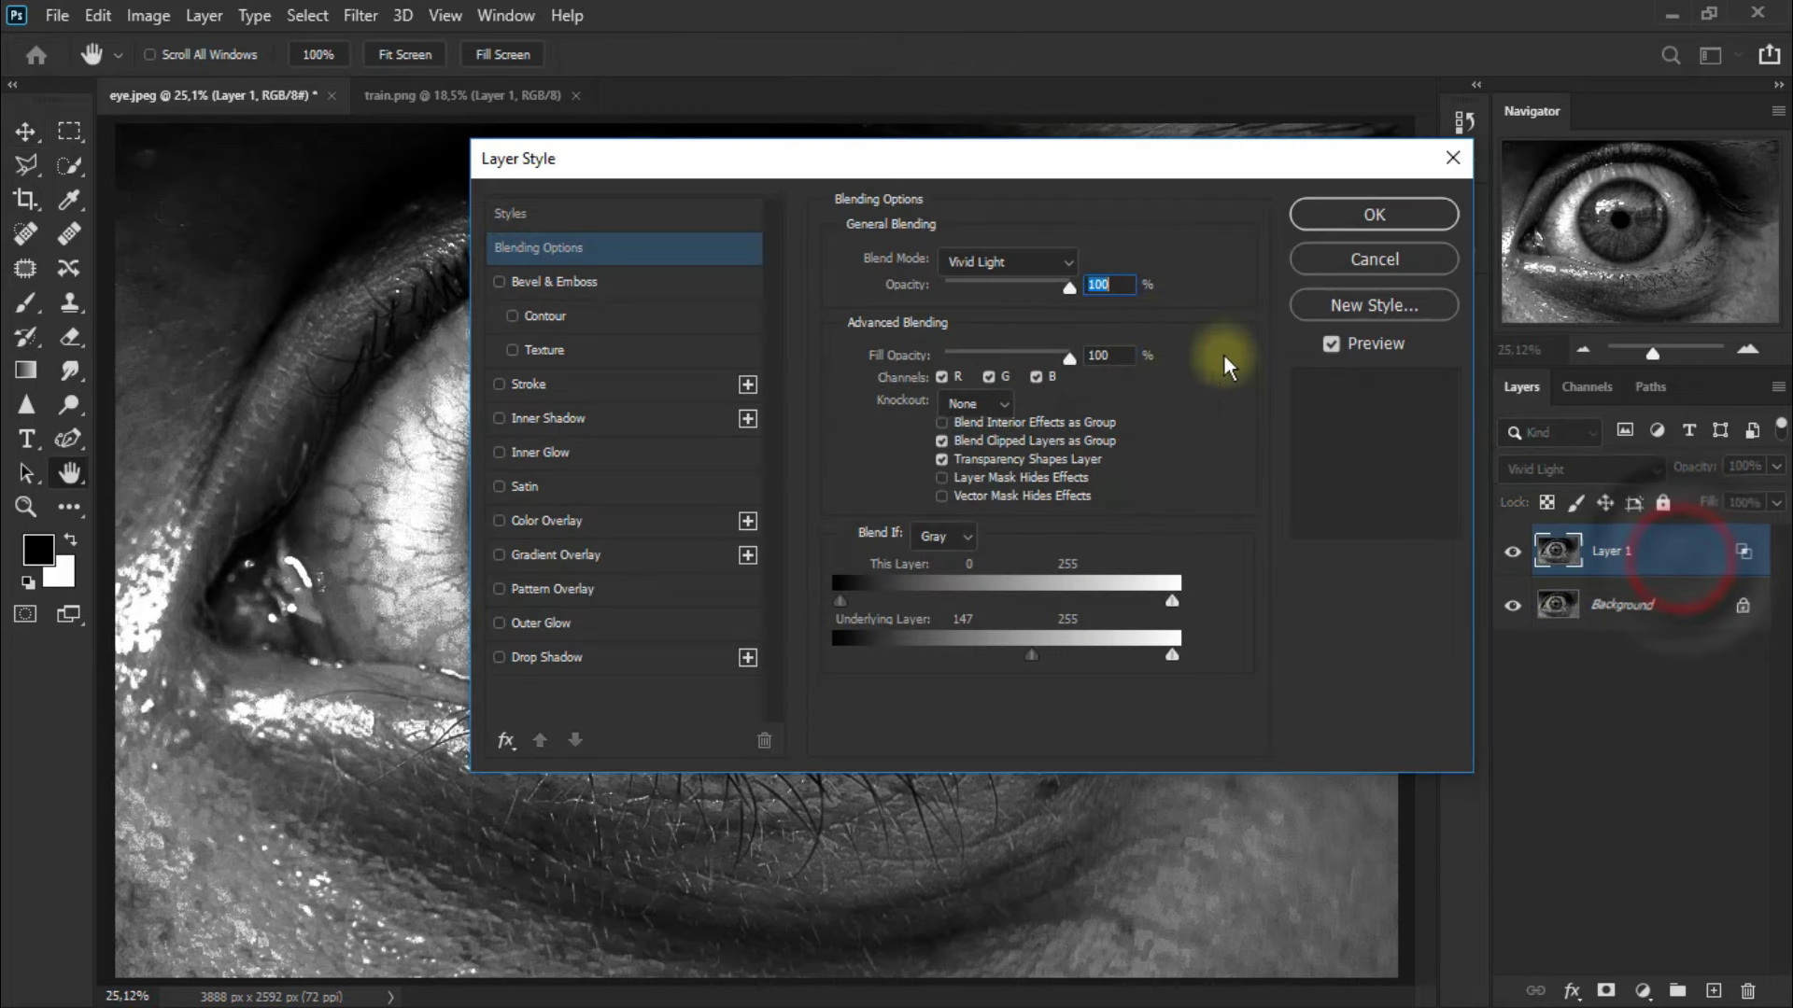
left_click(1008, 260)
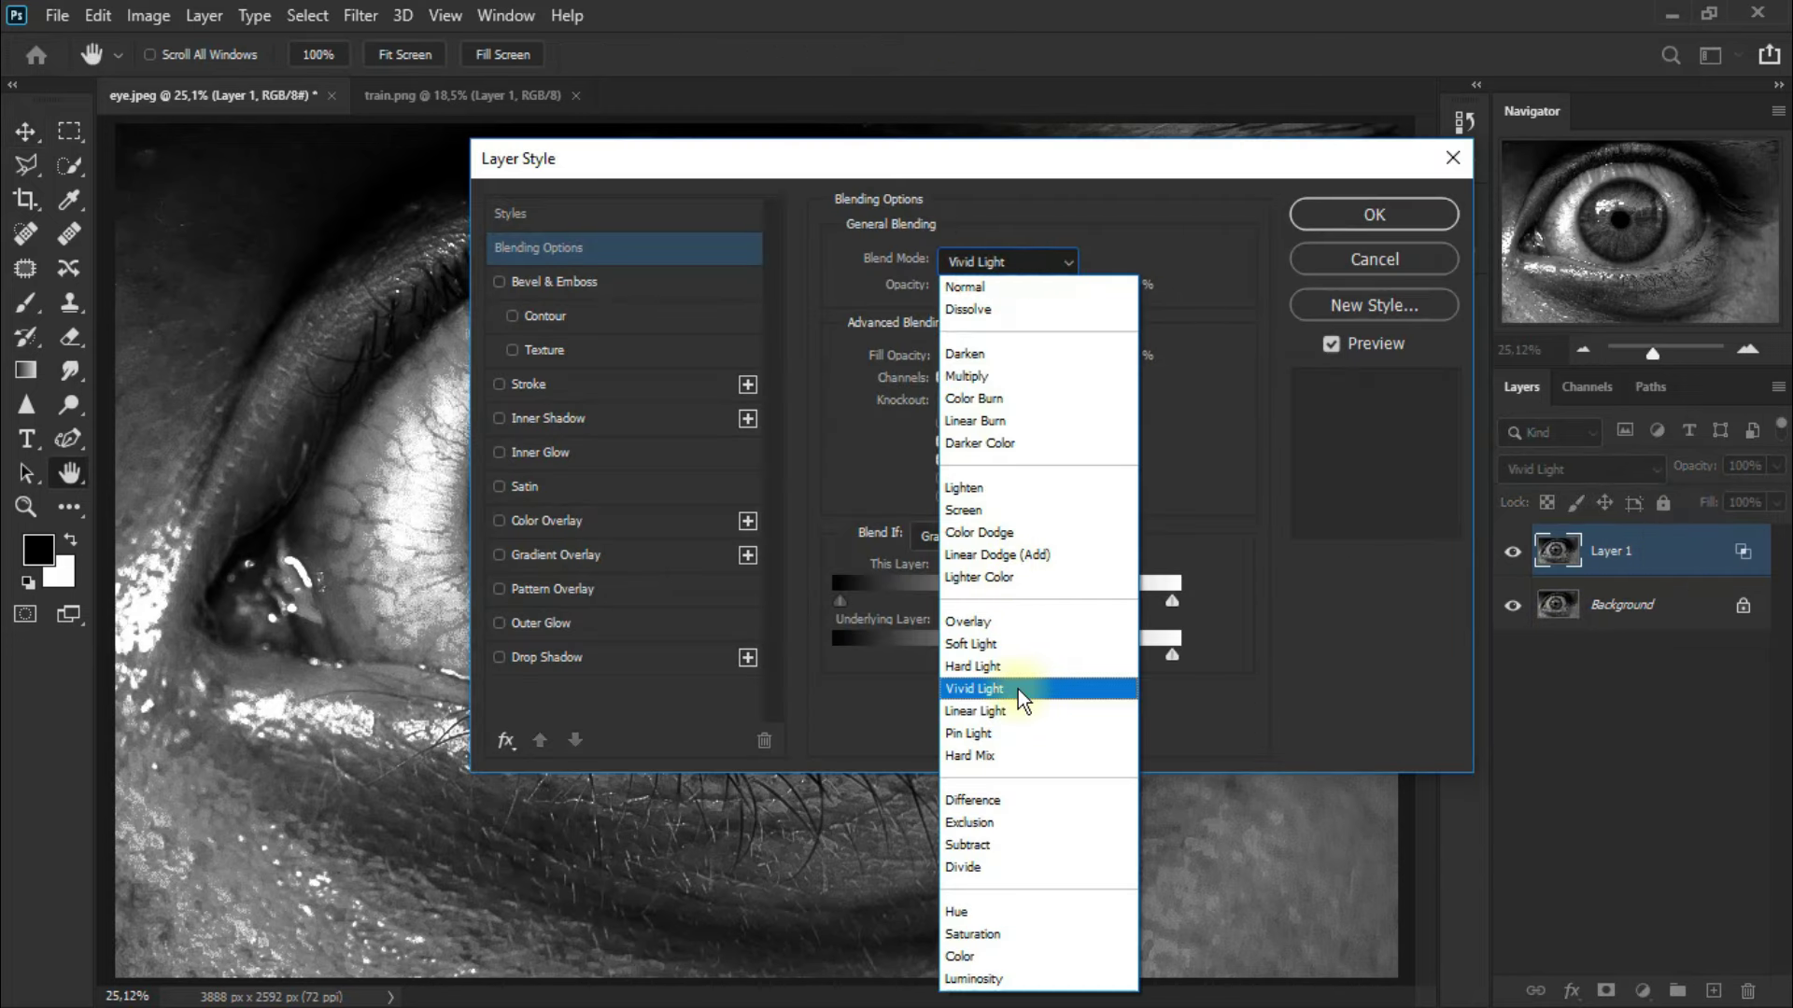
left_click(1018, 689)
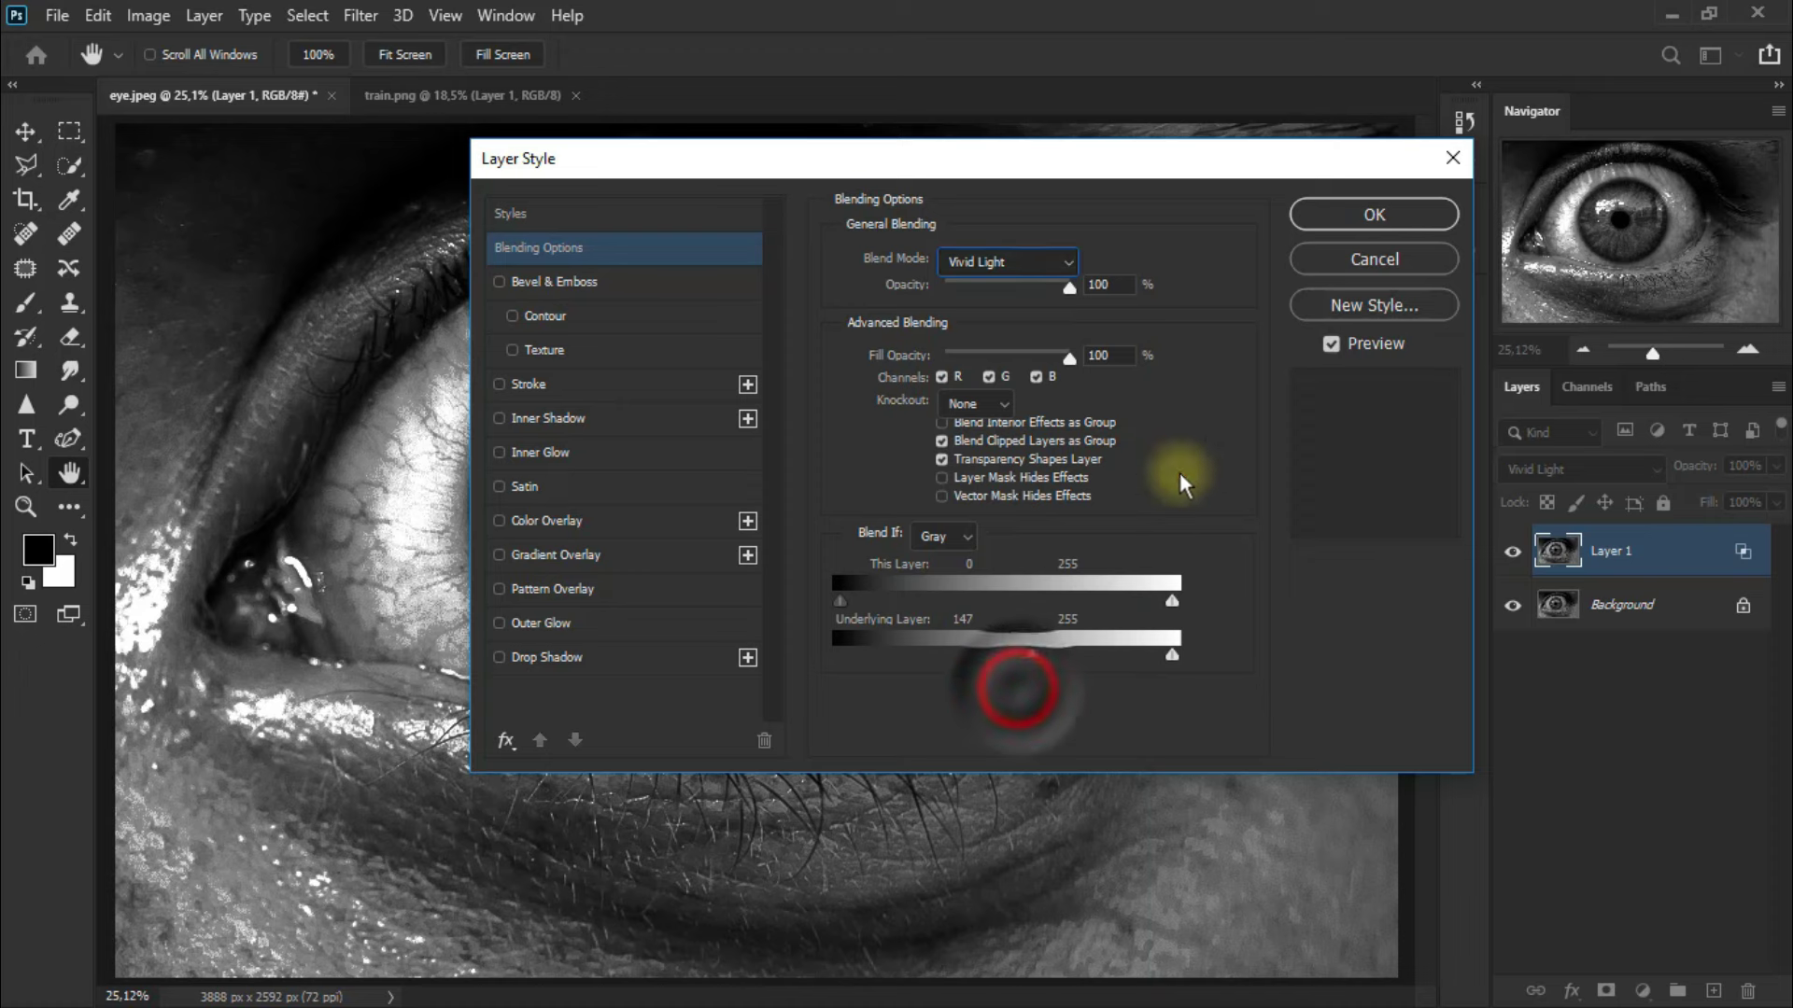
left_click(1375, 212)
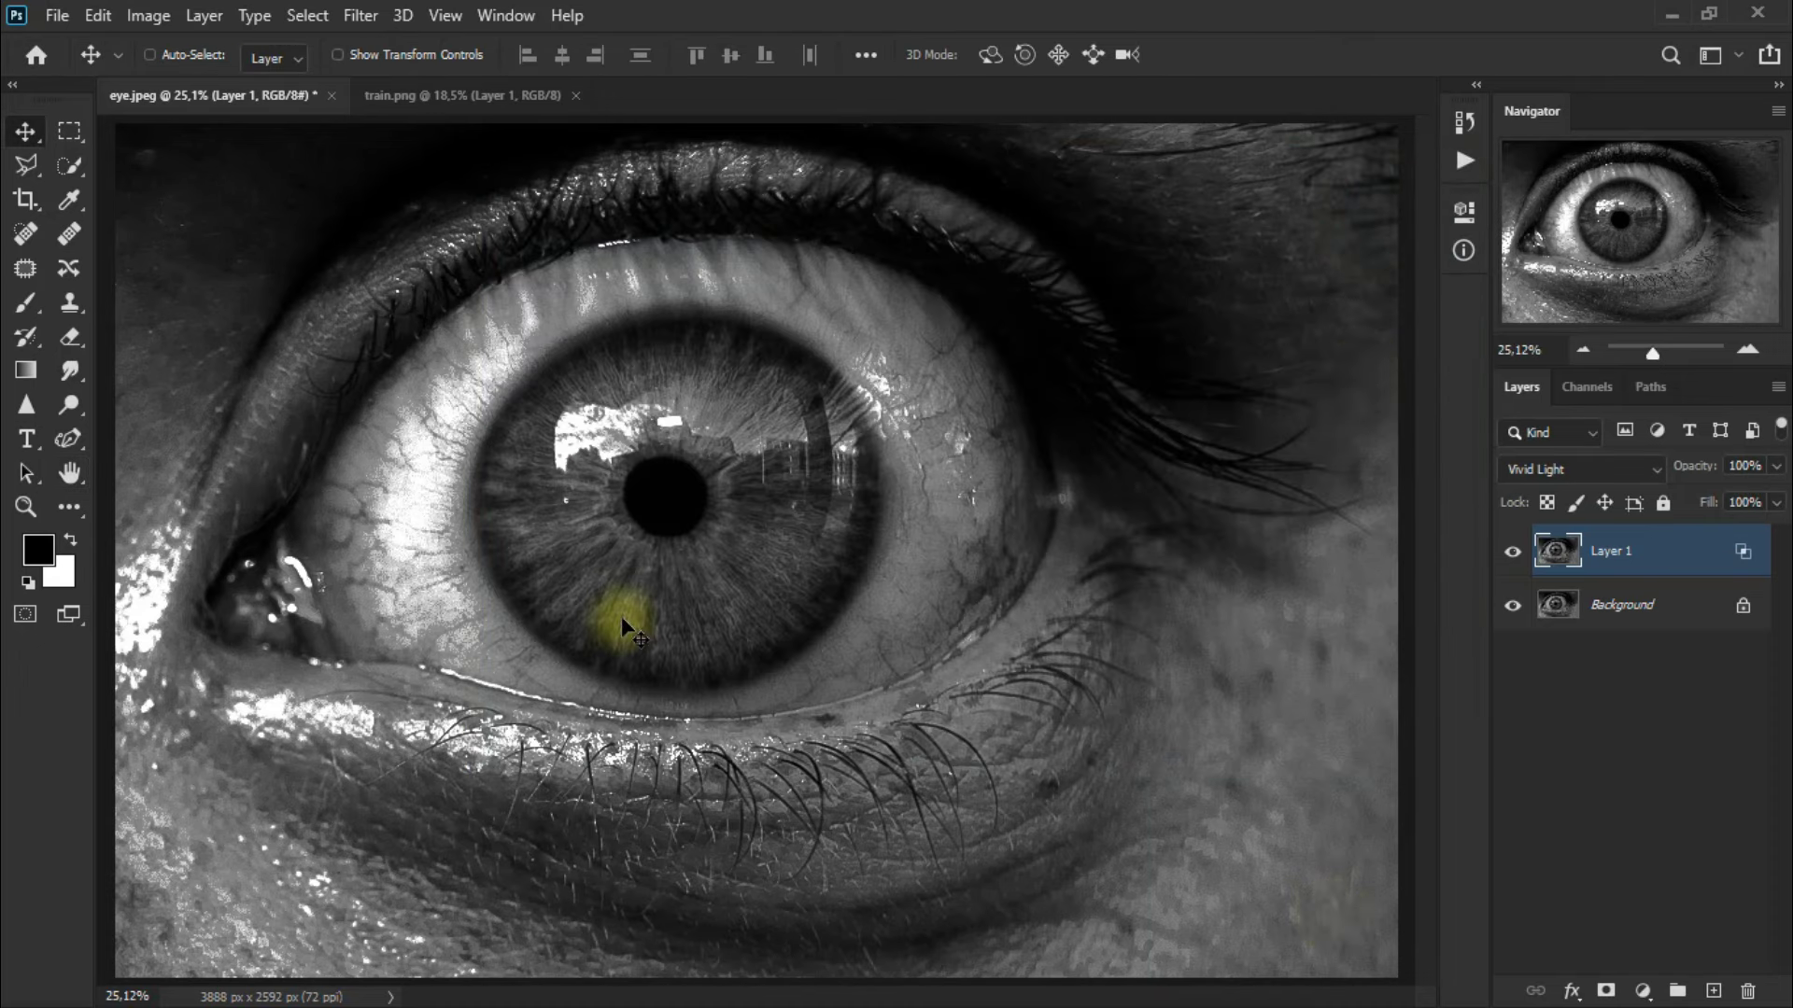
Step: Draw a circular Ellipse tool path about 1050 px in diameter, centred on the pupil
left_click(75, 501)
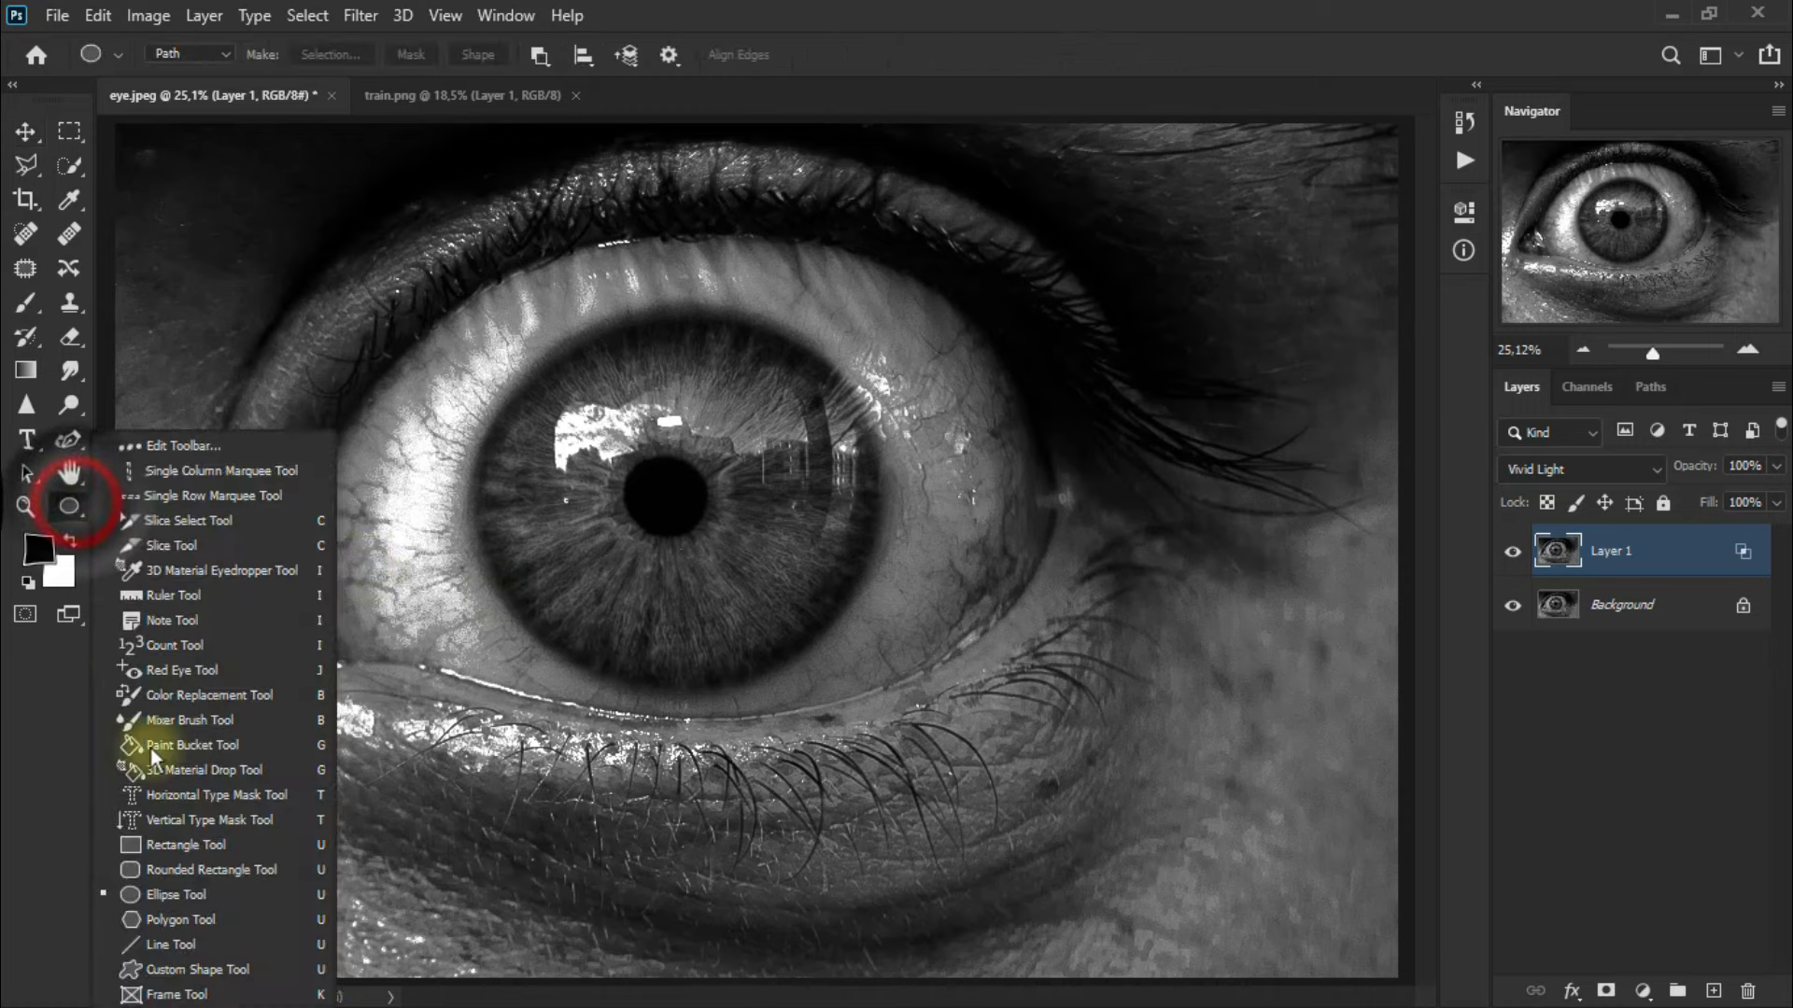
left_click(188, 893)
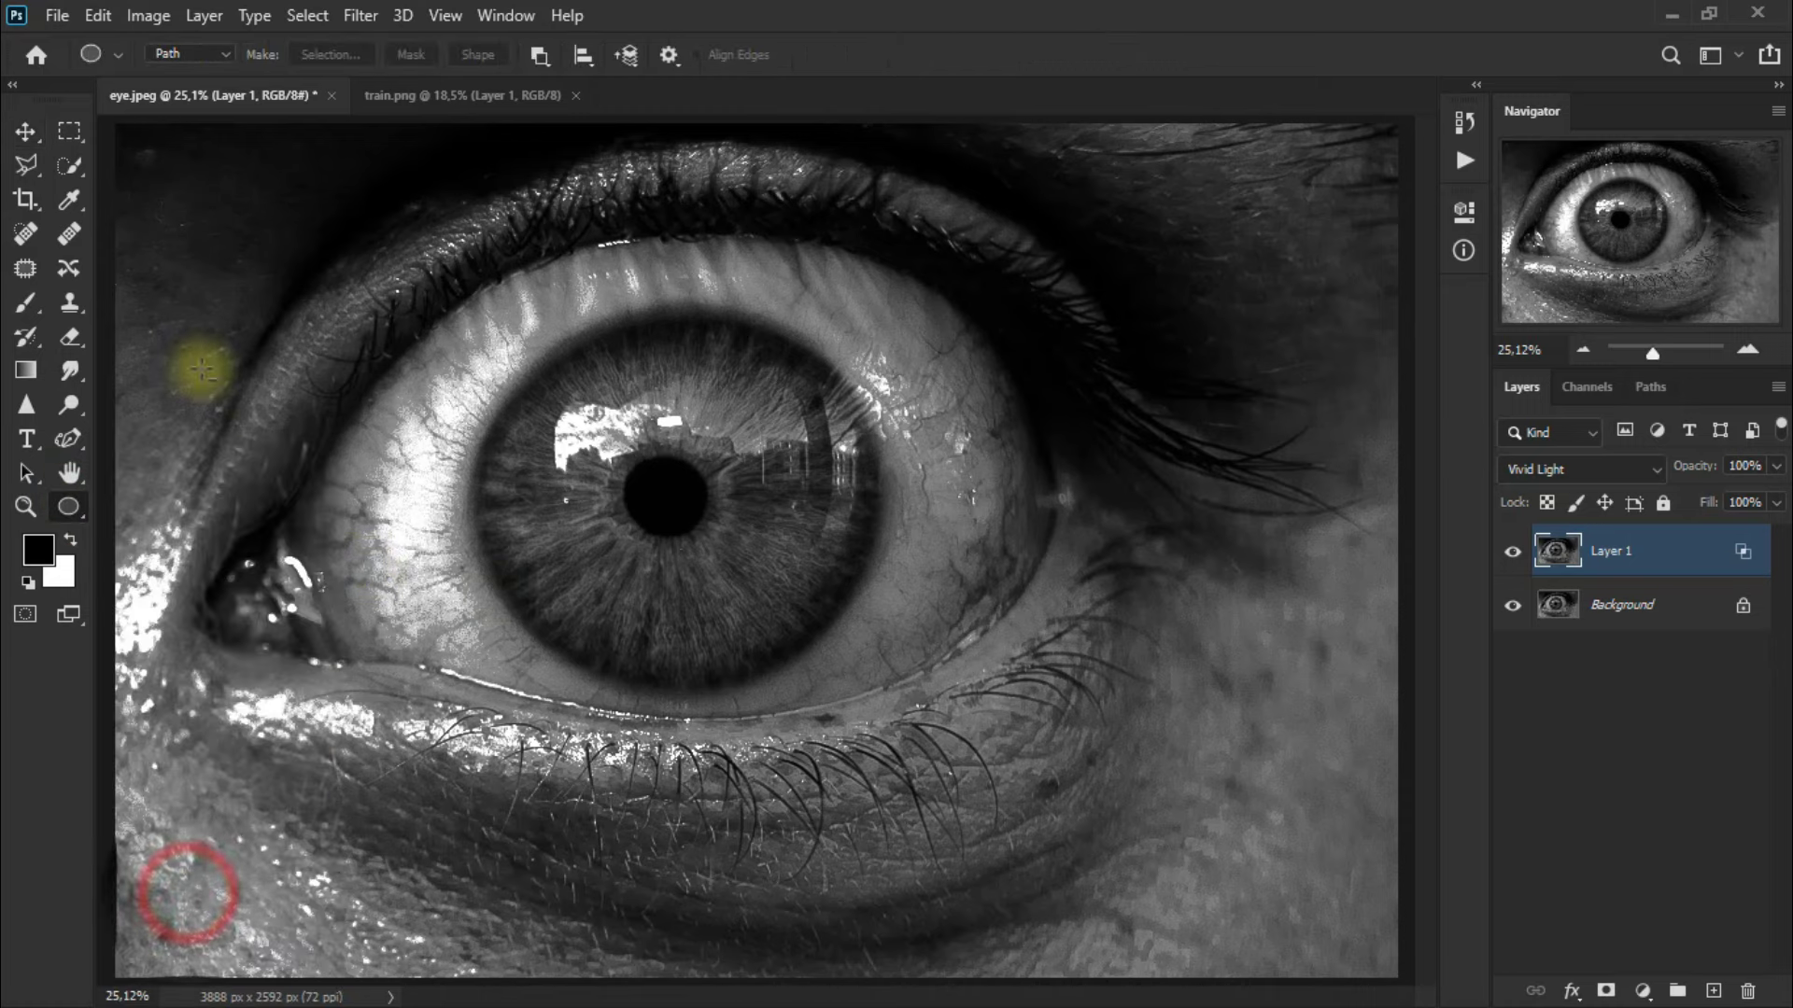
left_click(210, 54)
left_click(217, 100)
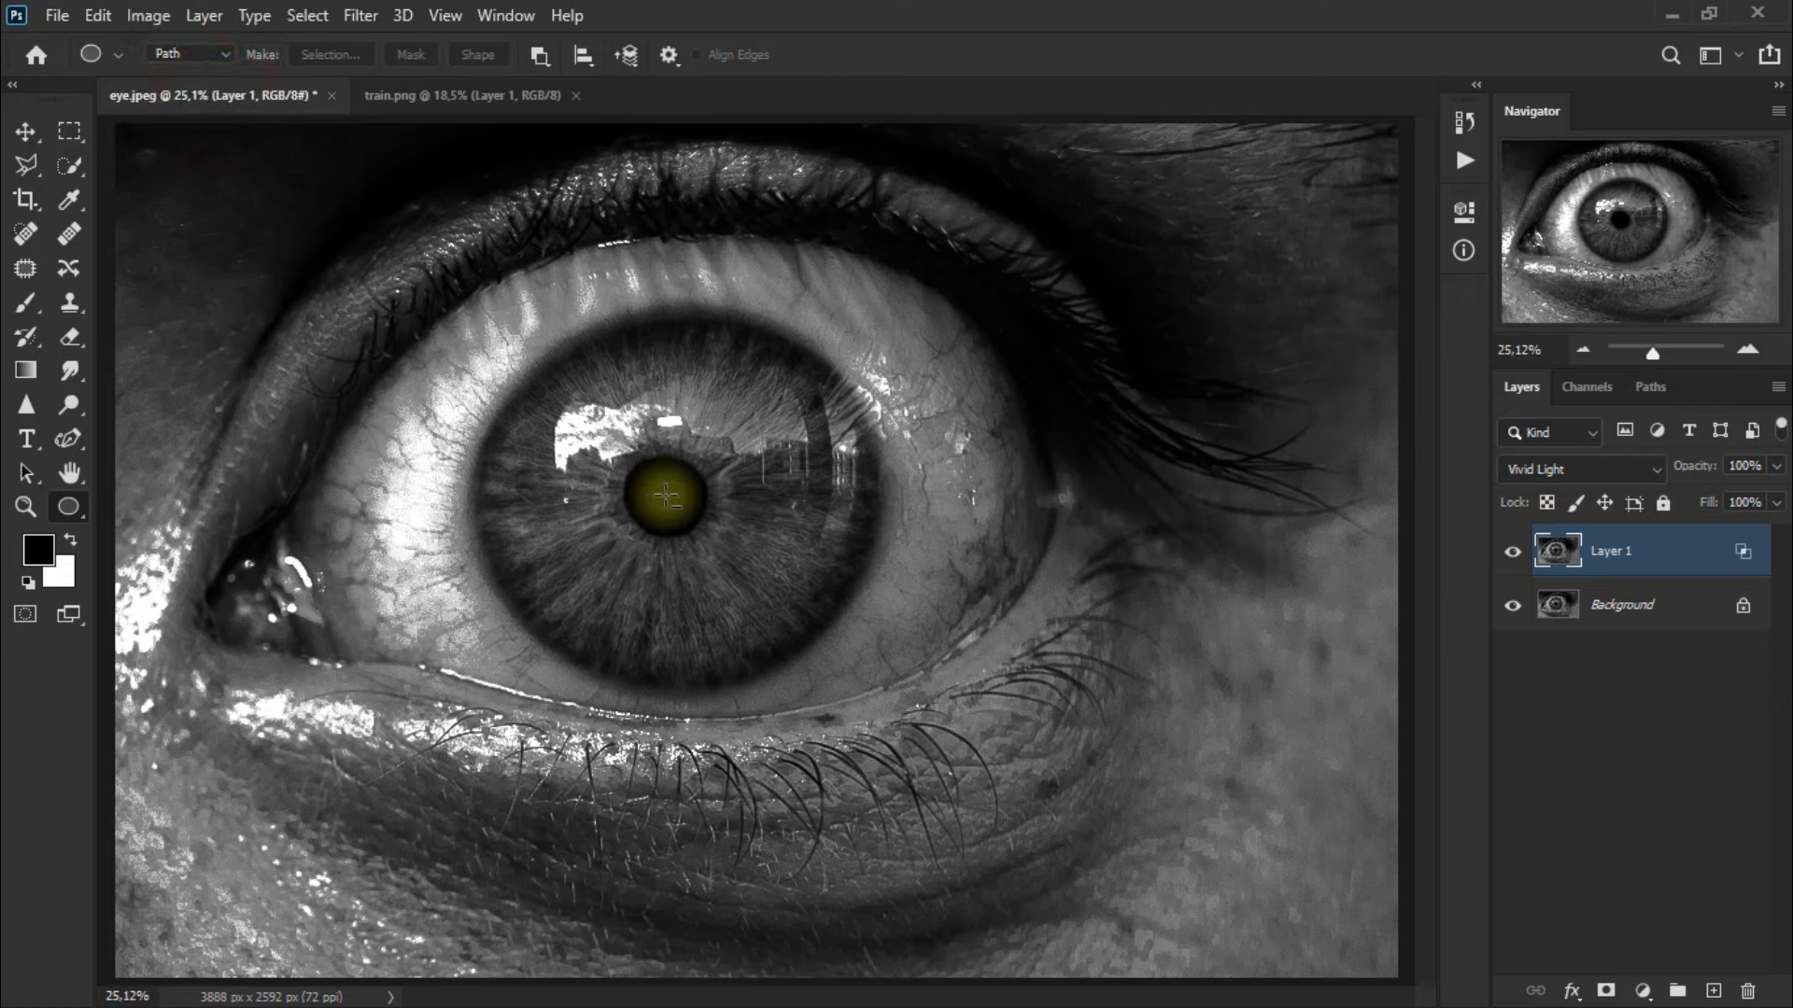
left_click_drag(665, 495, 838, 870)
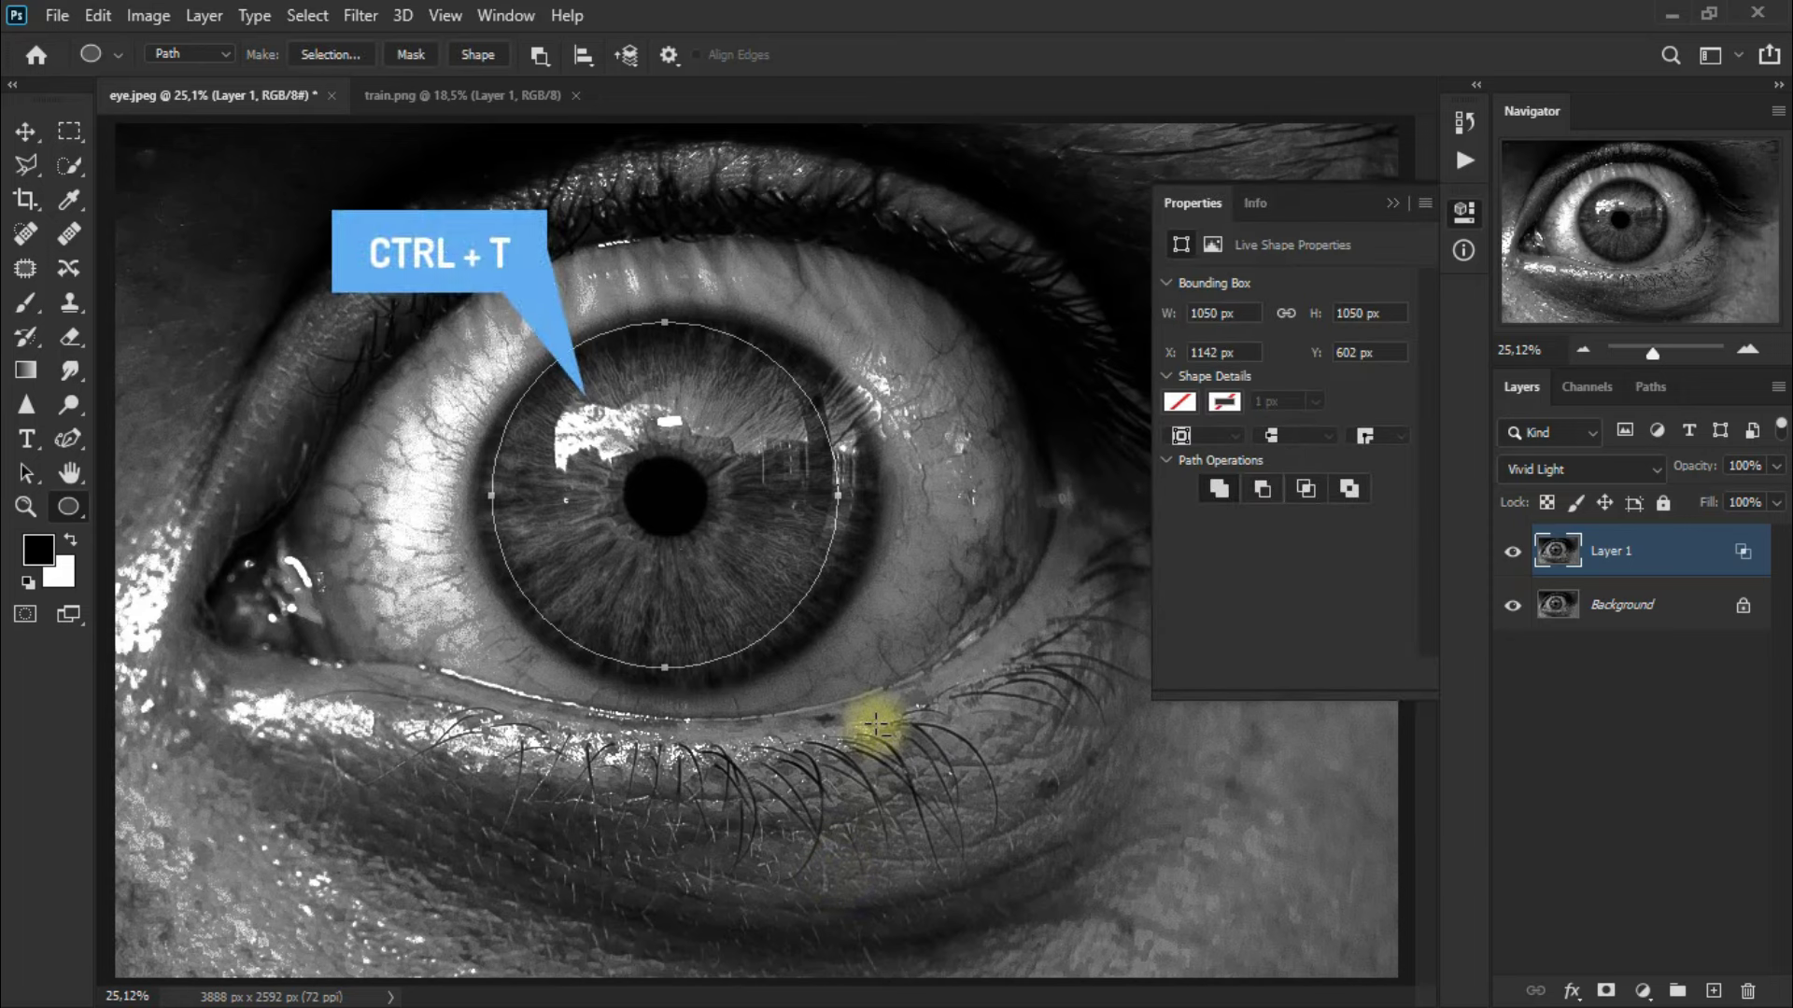
Step: Transform the circle path without fixed proportions to fit the iris edge, about 1202 px wide and 1102 px high
key("ctrl+t")
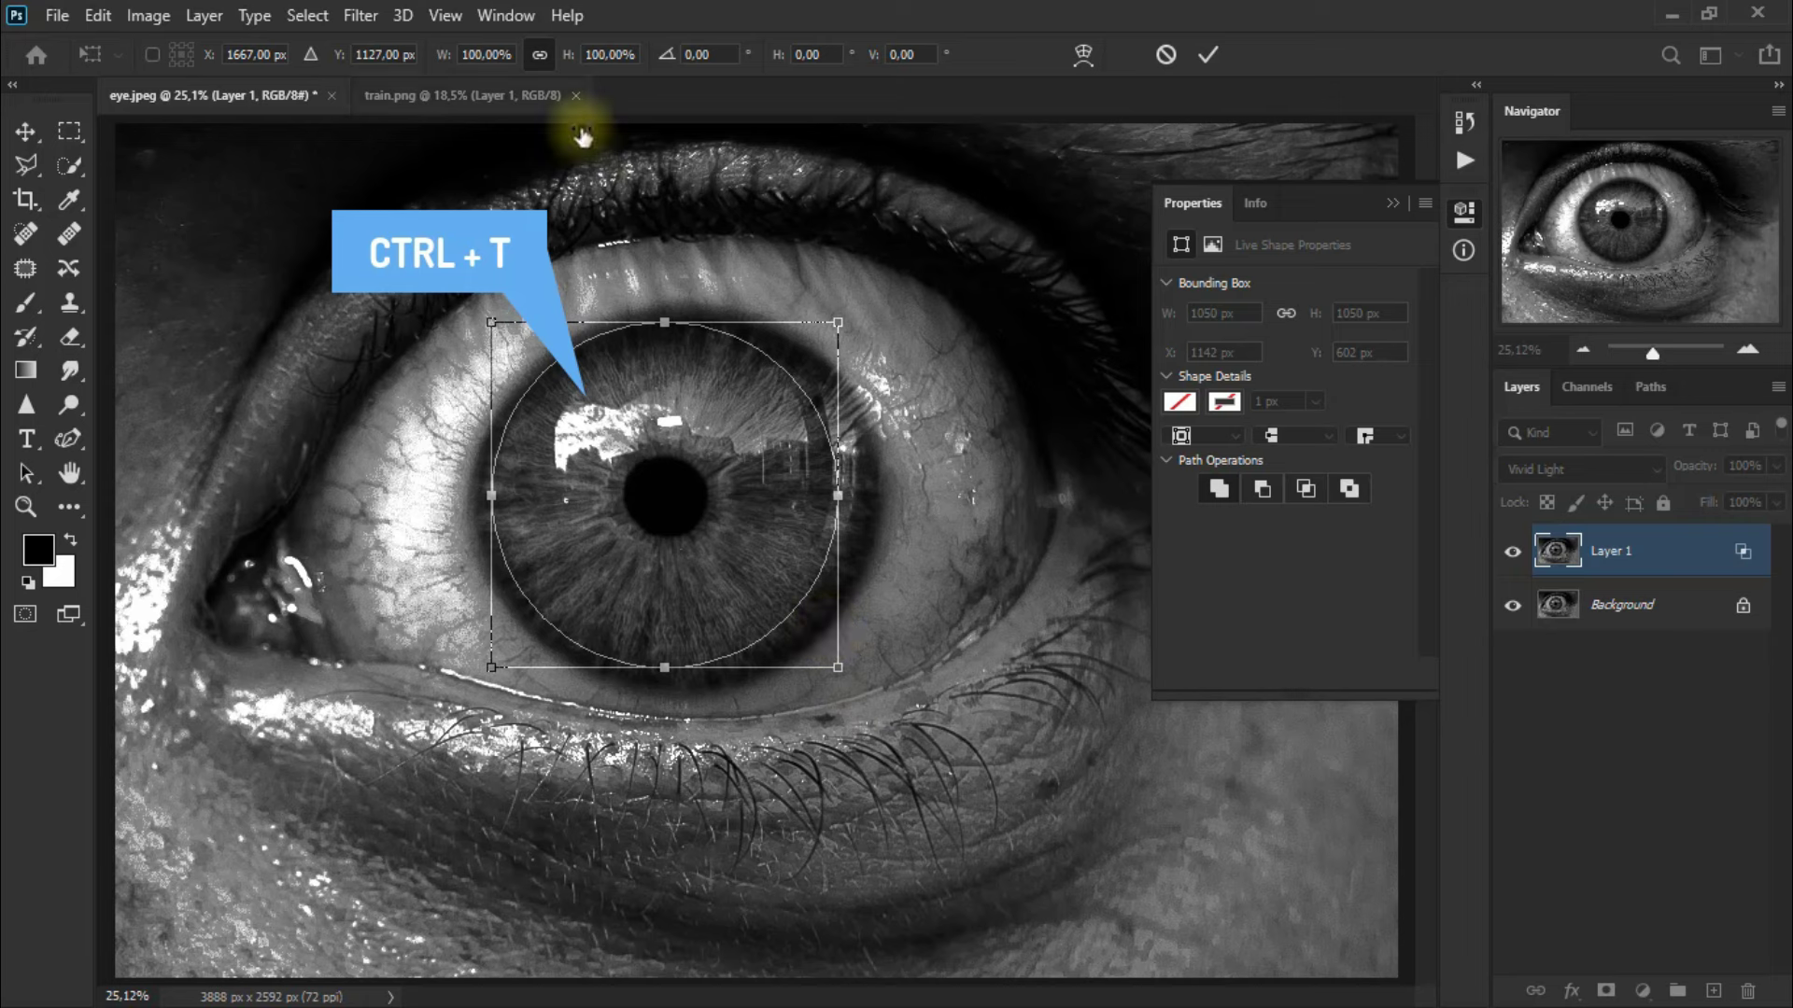
left_click(540, 54)
mouse_move(839, 497)
left_mouse_down()
mouse_move(882, 517)
mouse_move(868, 508)
left_mouse_up()
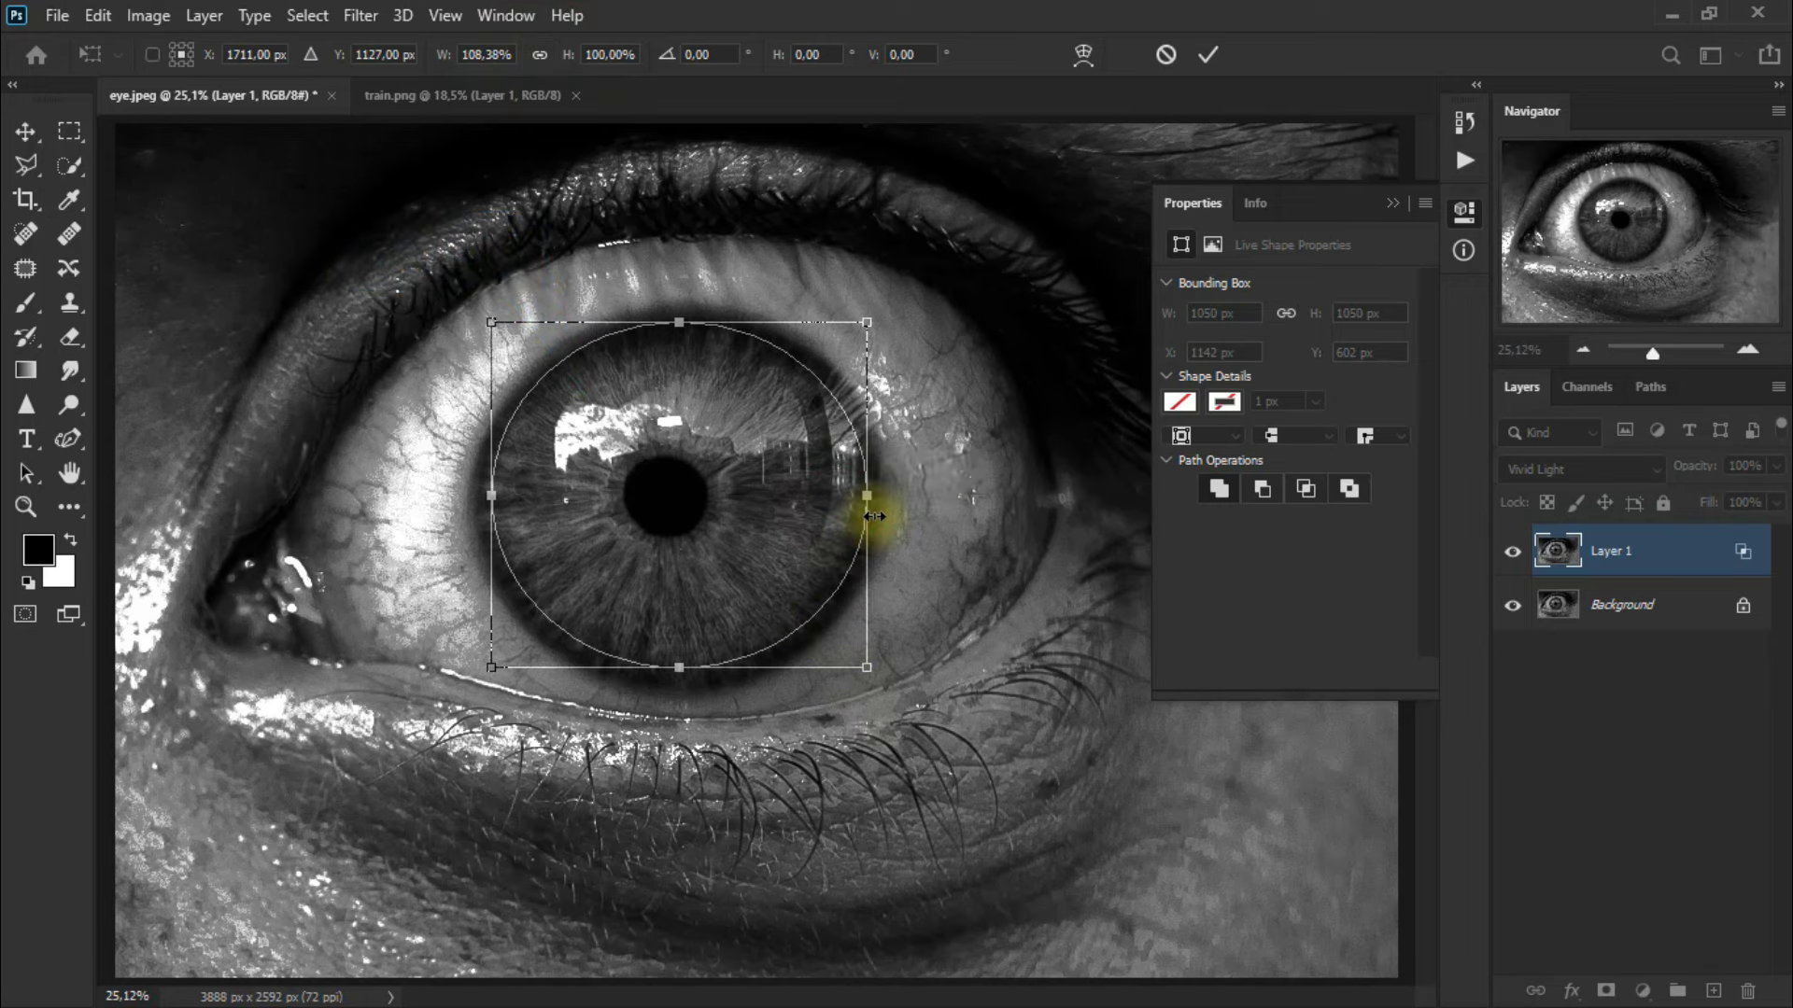
left_click_drag(494, 500, 484, 502)
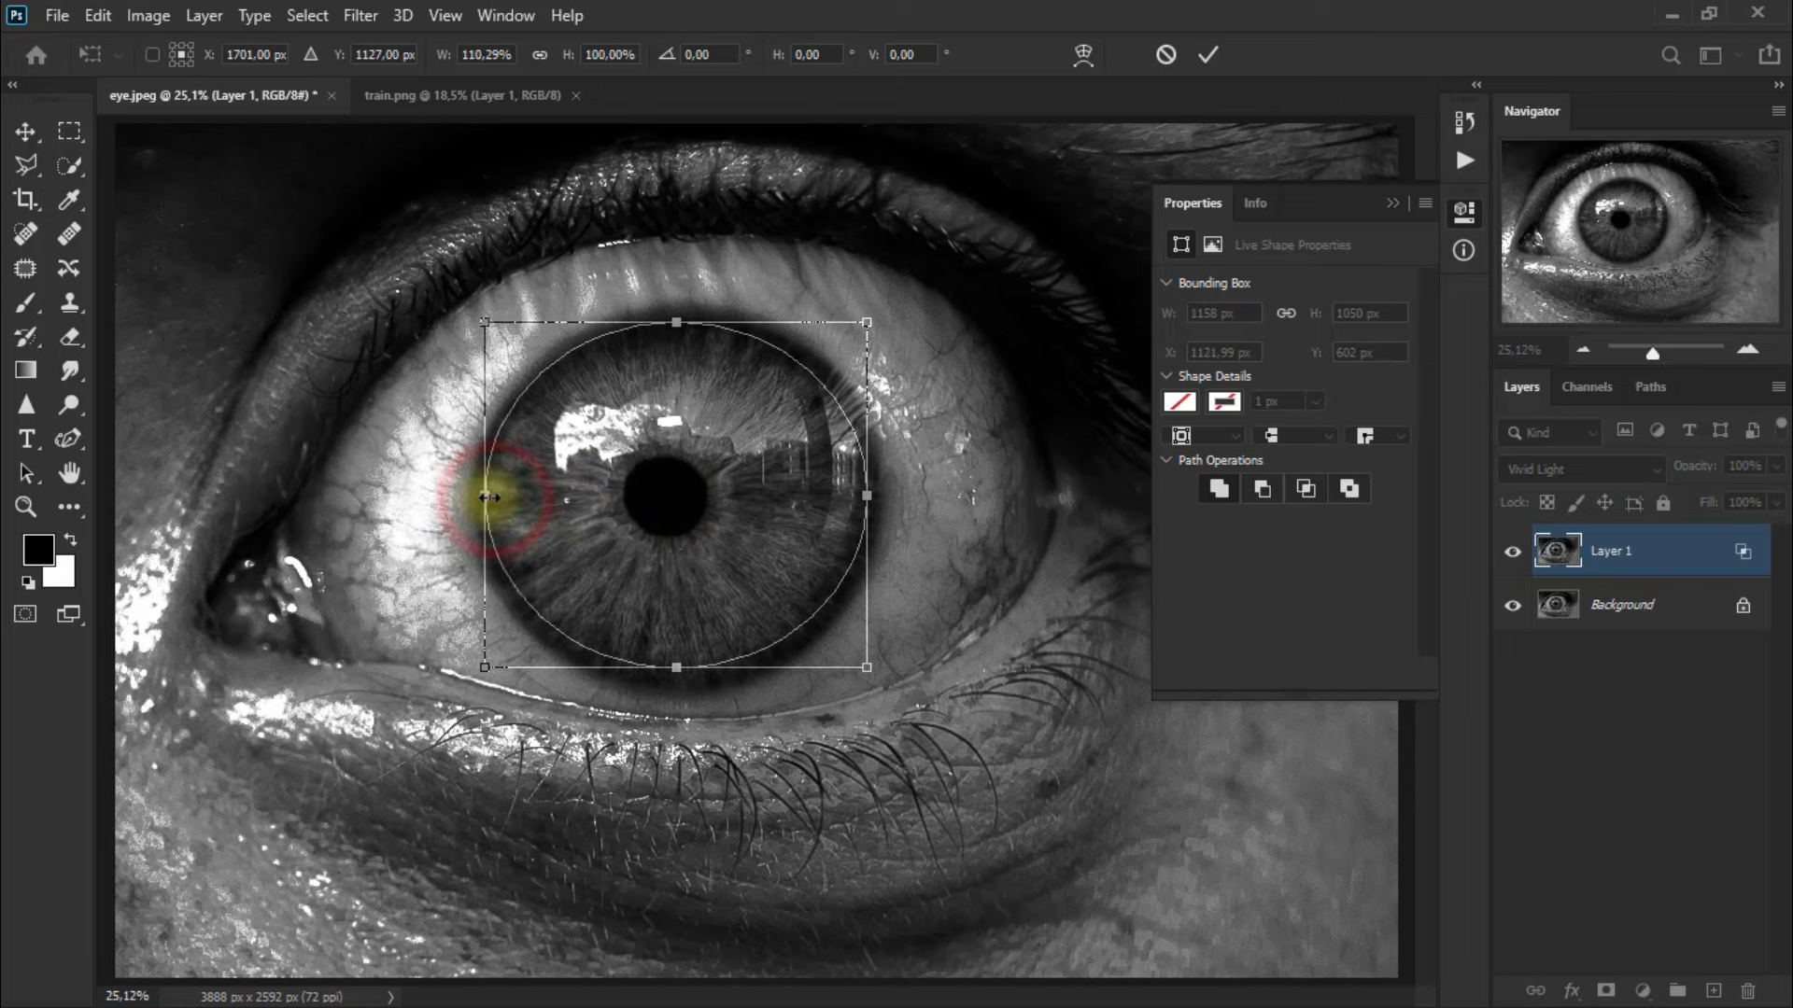
left_click_drag(679, 671, 680, 676)
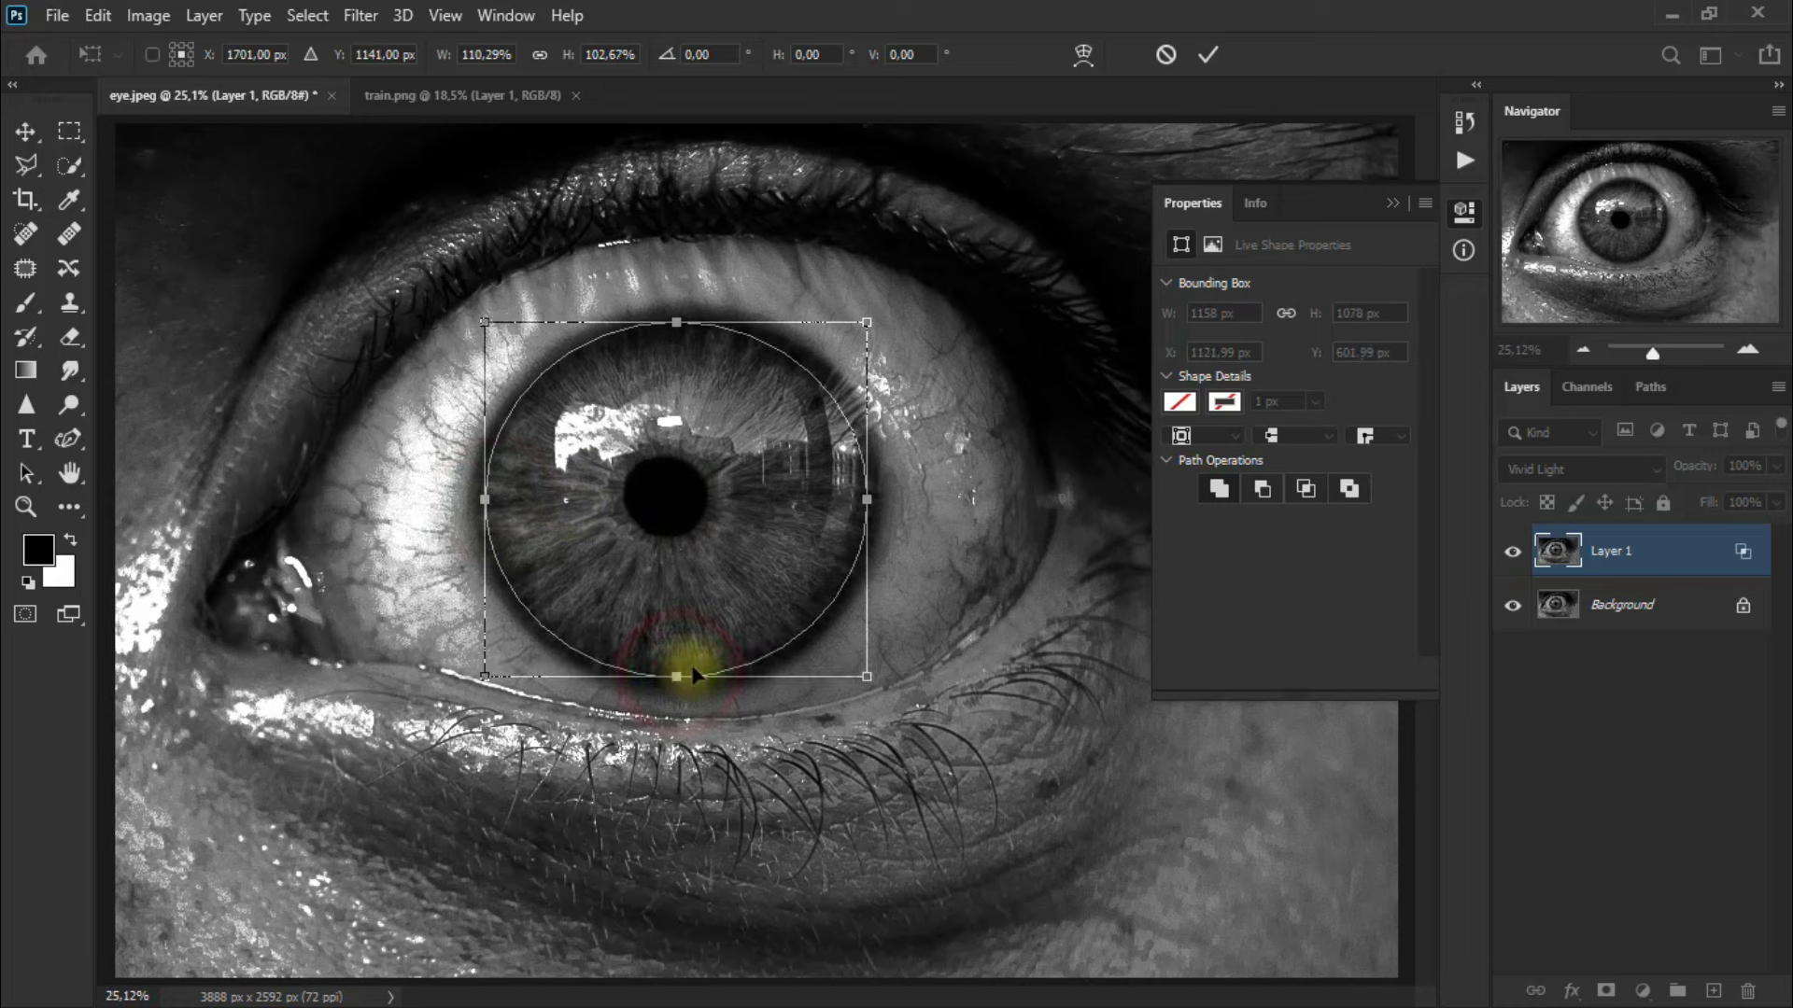
left_click_drag(869, 499, 874, 502)
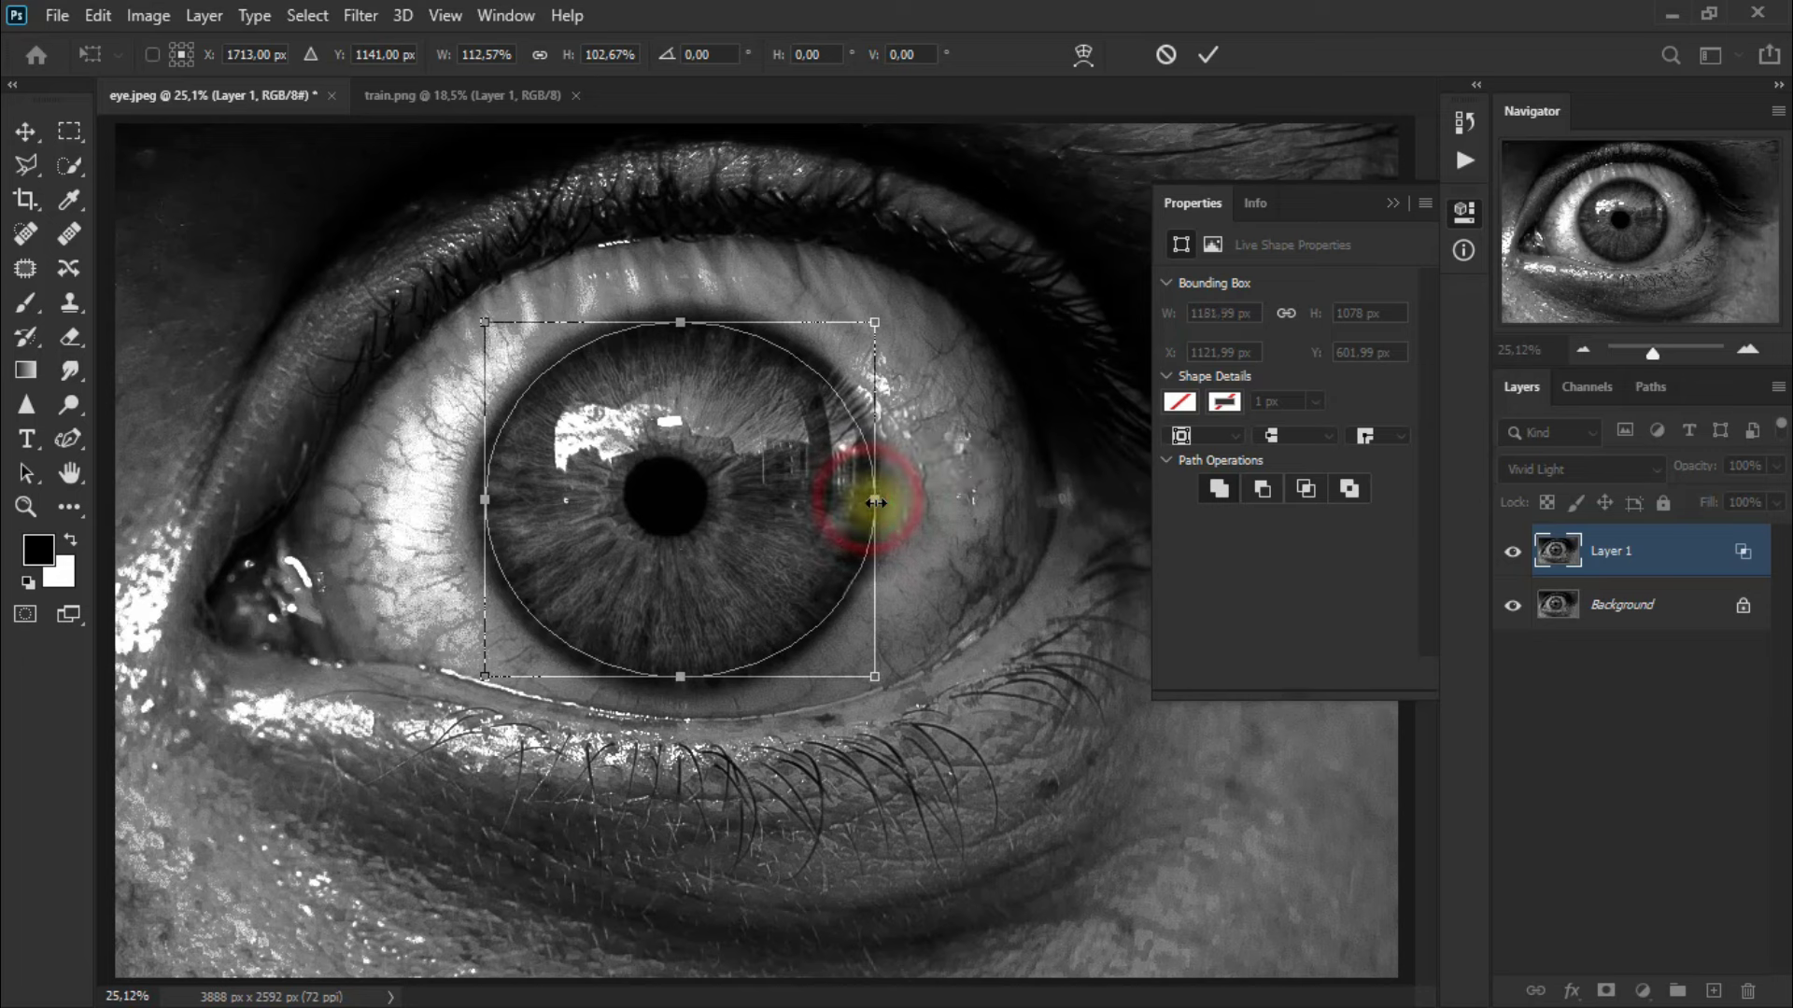
left_click_drag(485, 507, 478, 504)
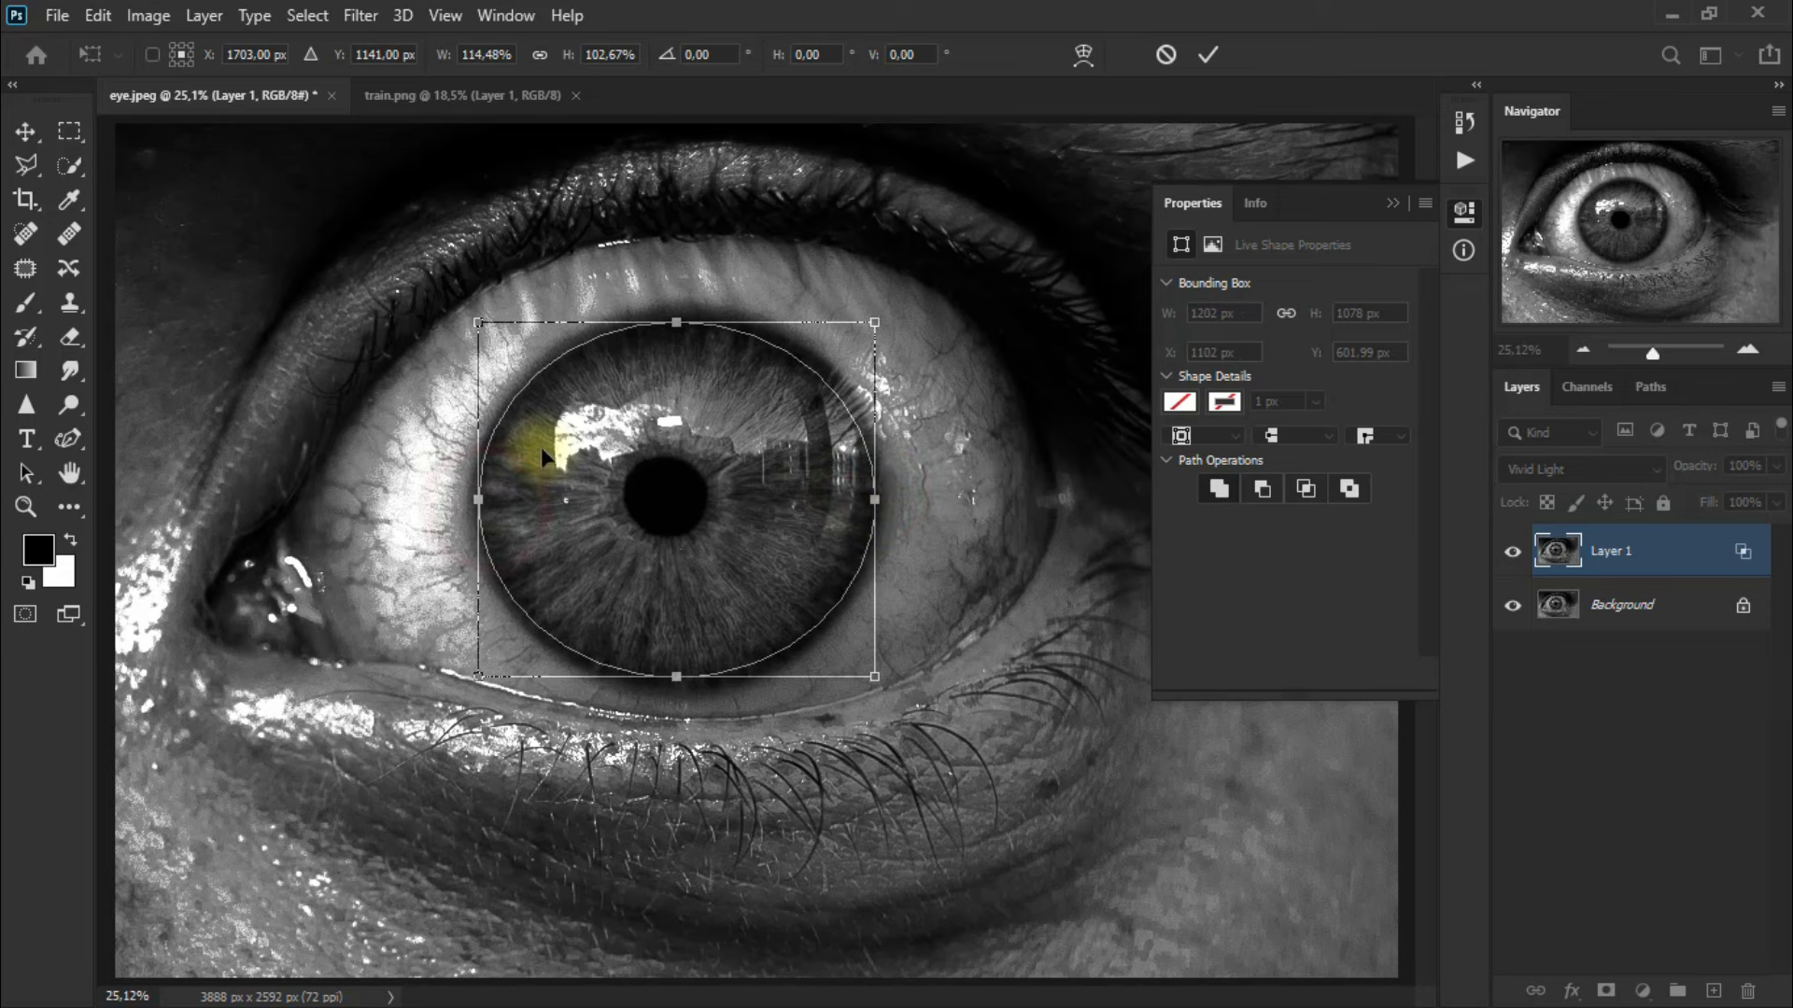
left_click_drag(680, 322, 693, 320)
left_click_drag(674, 686, 672, 693)
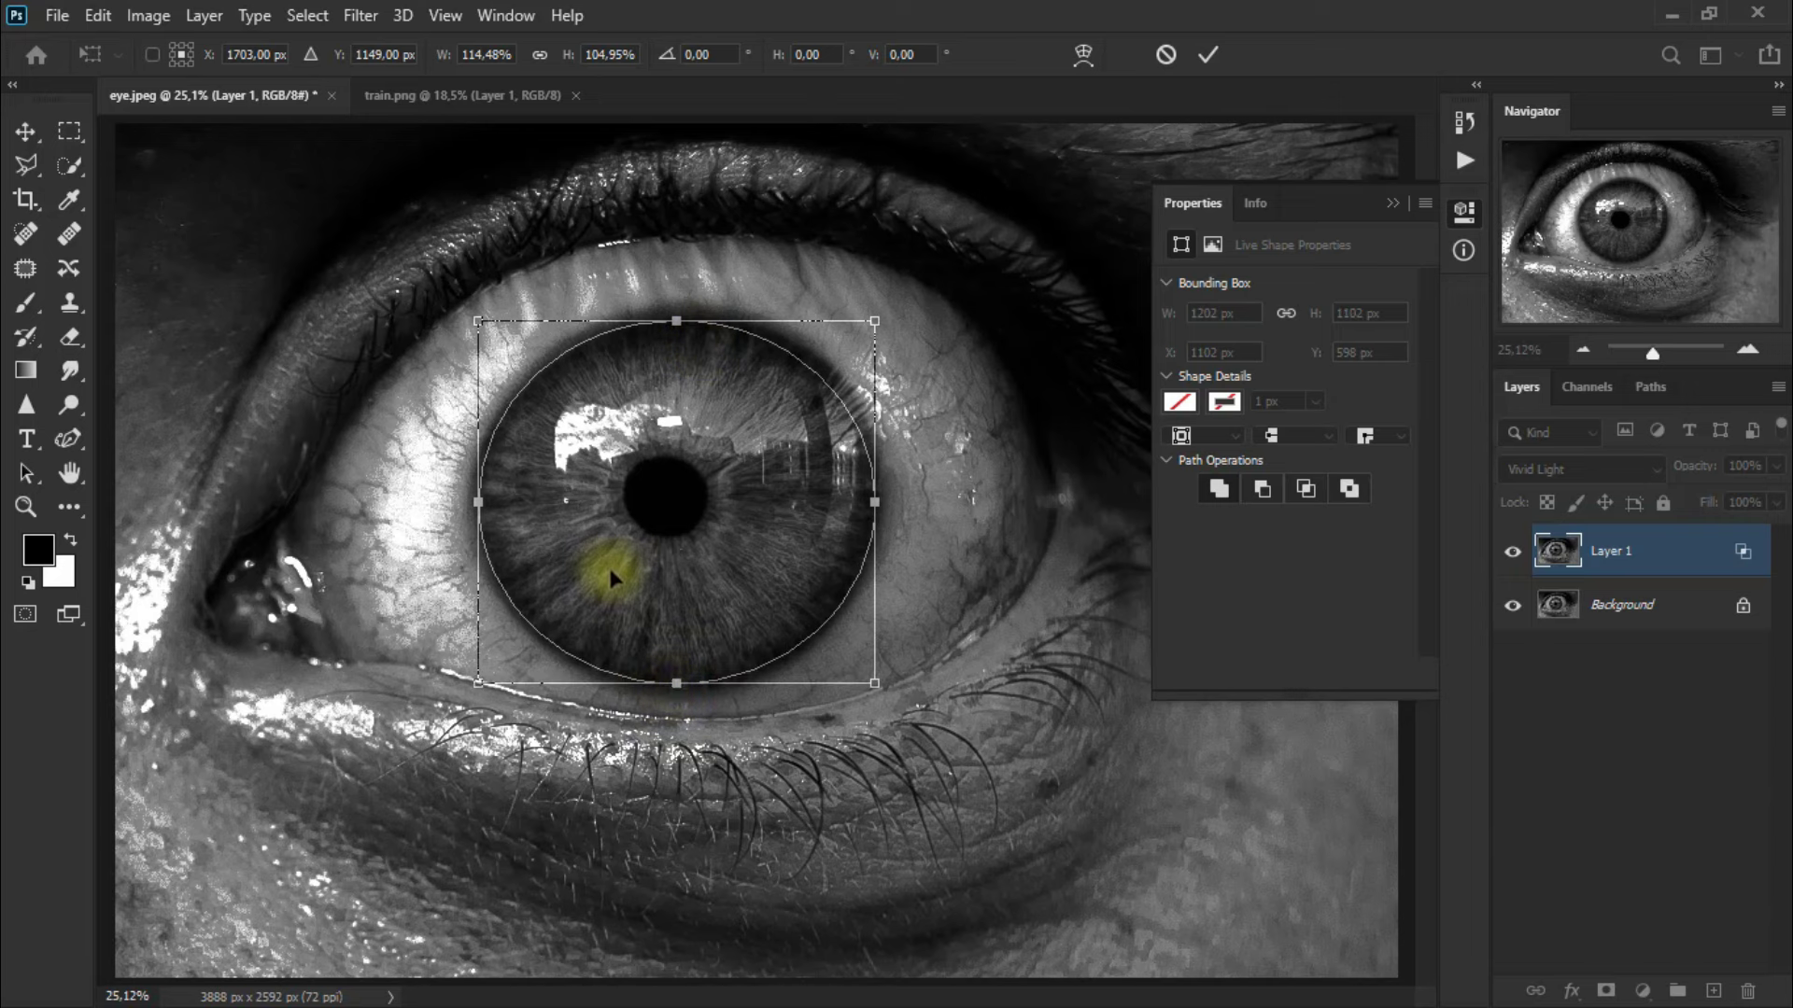
left_click(1205, 58)
left_click(1464, 214)
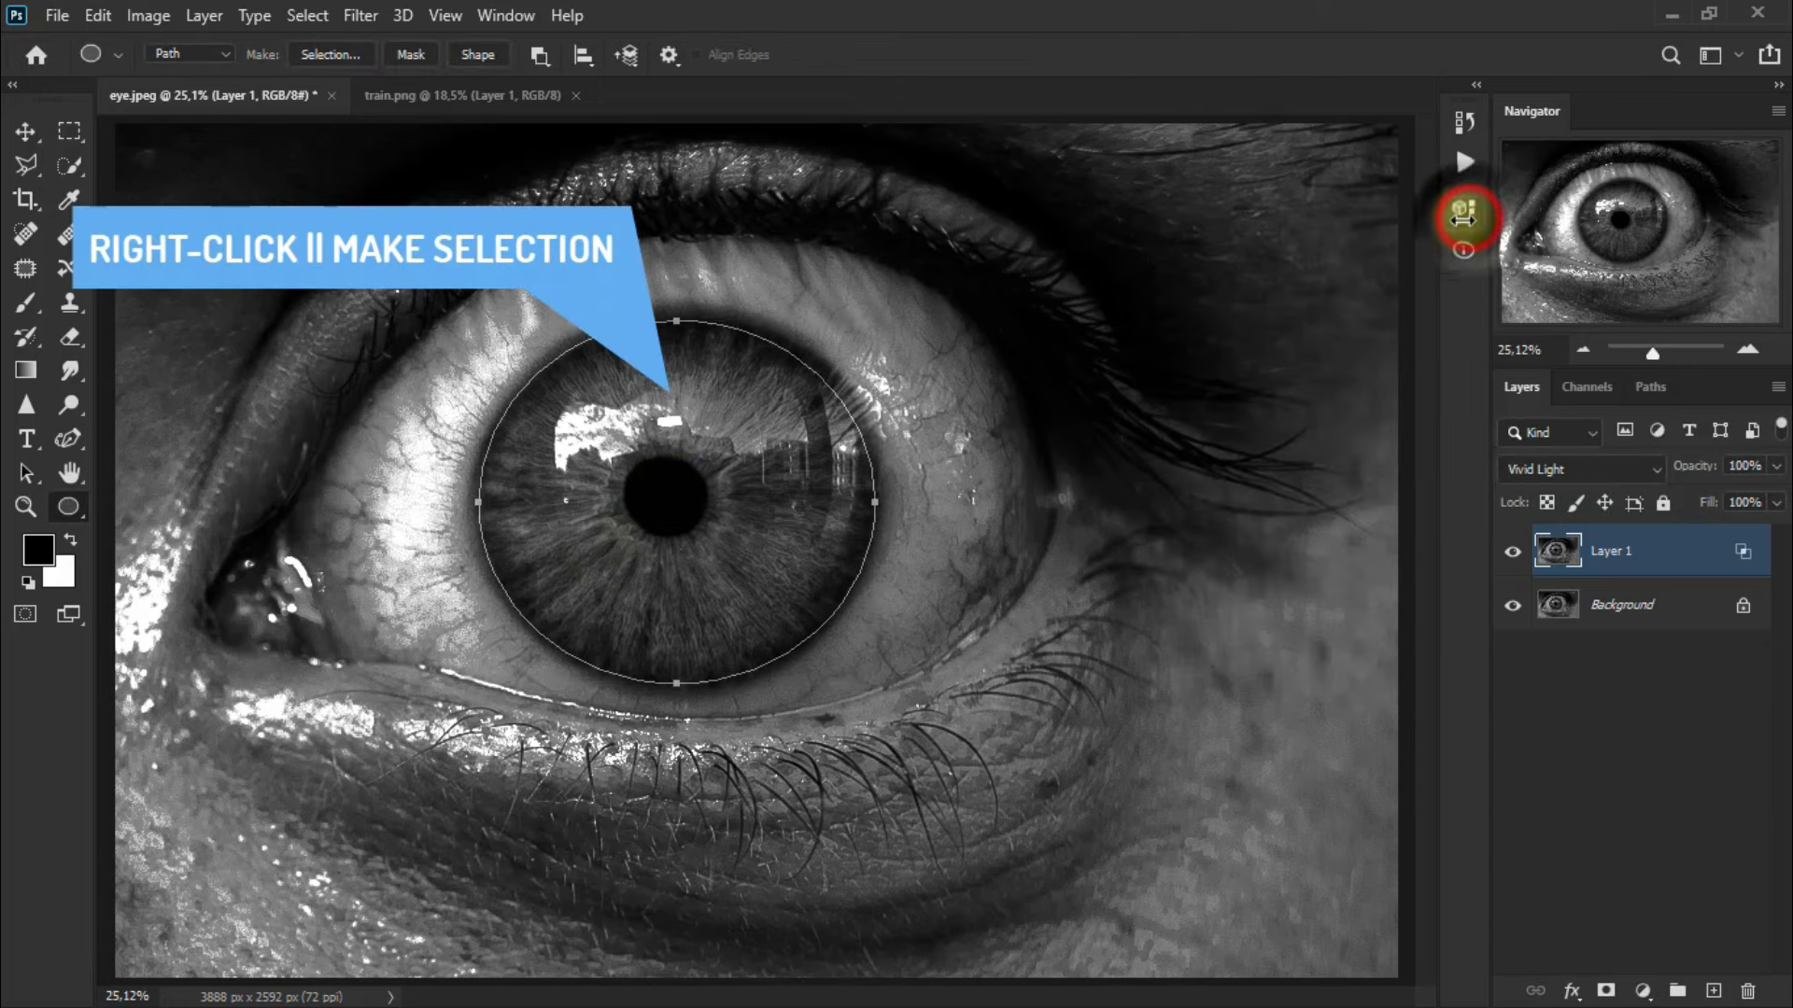
Step: Convert the iris path into a new anti-aliased selection with a feather radius of 1 pixel
right_click(696, 439)
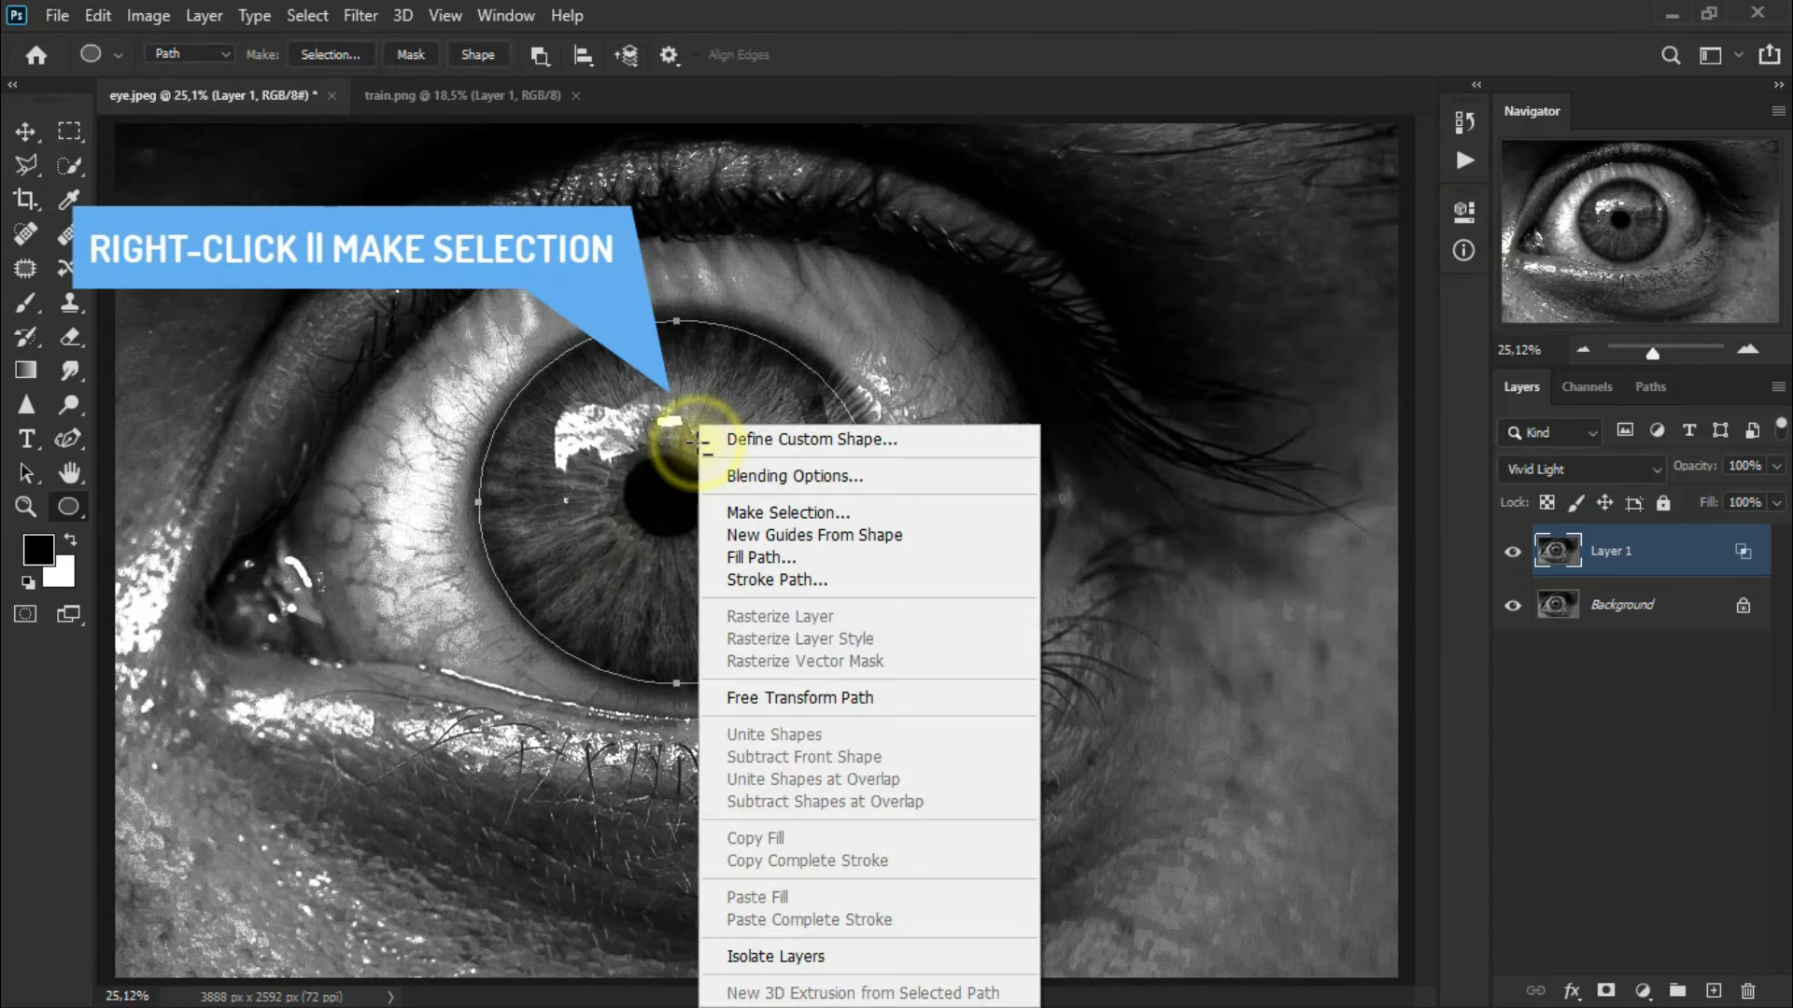
left_click(827, 512)
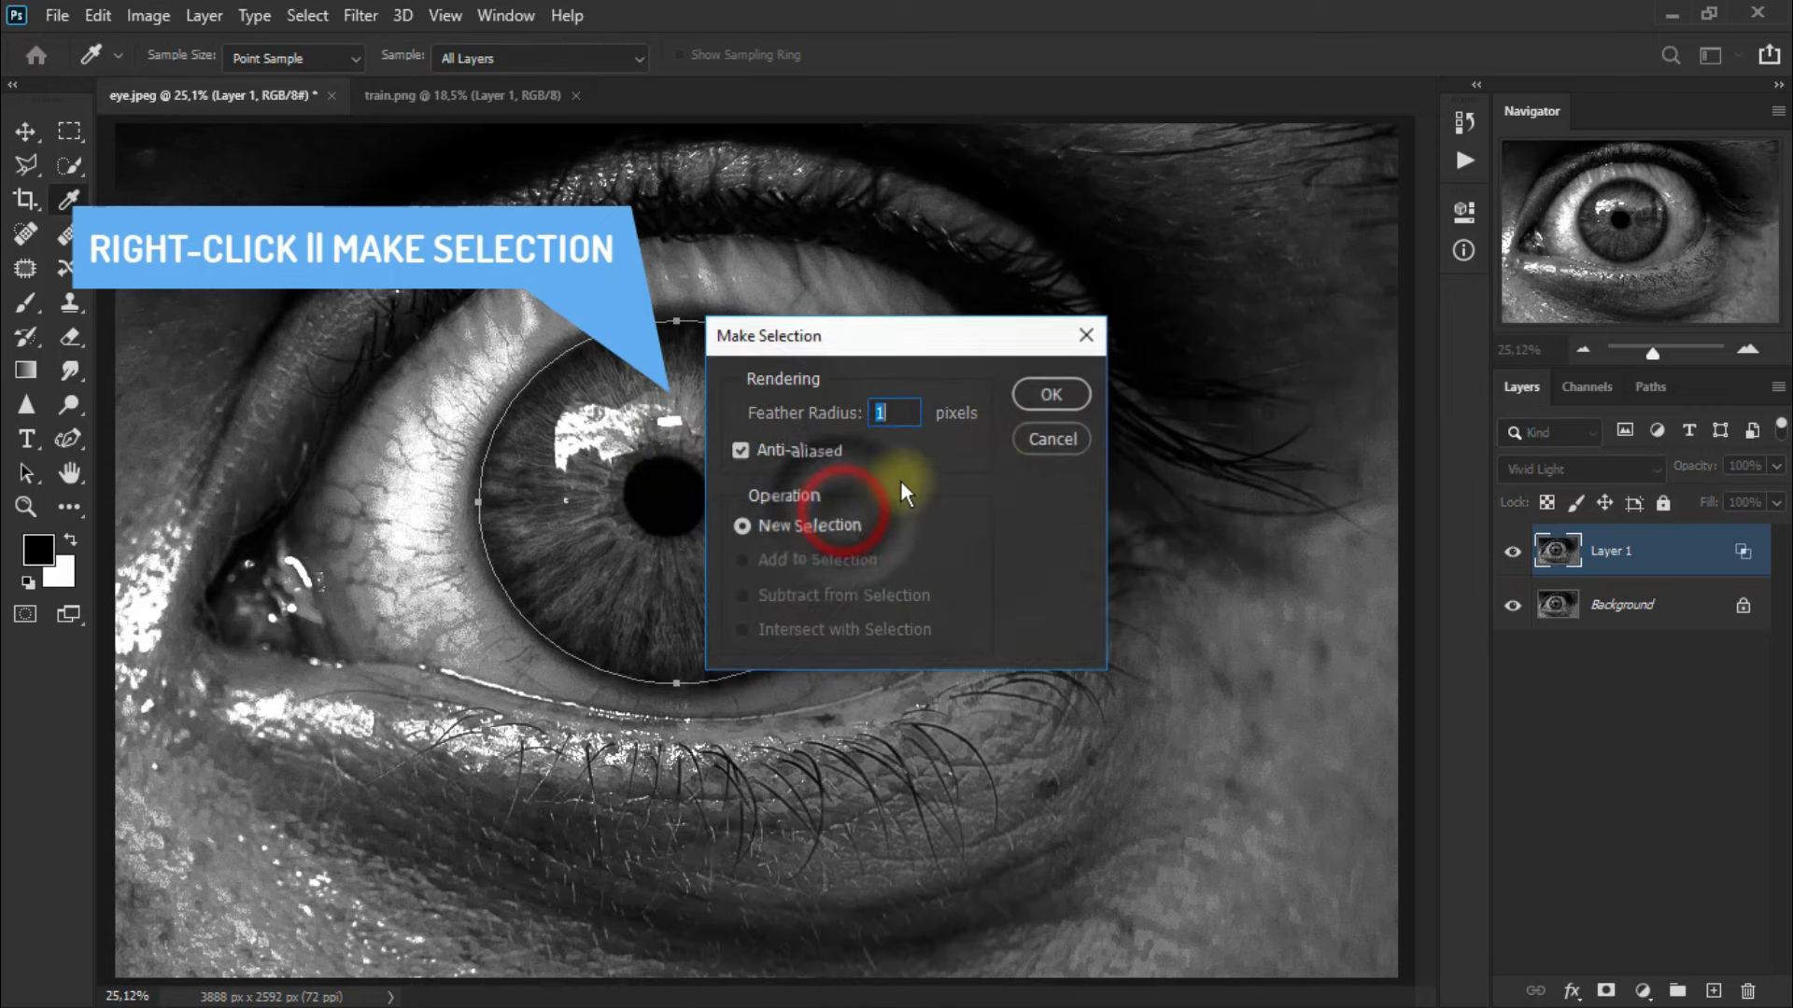
left_click(1064, 395)
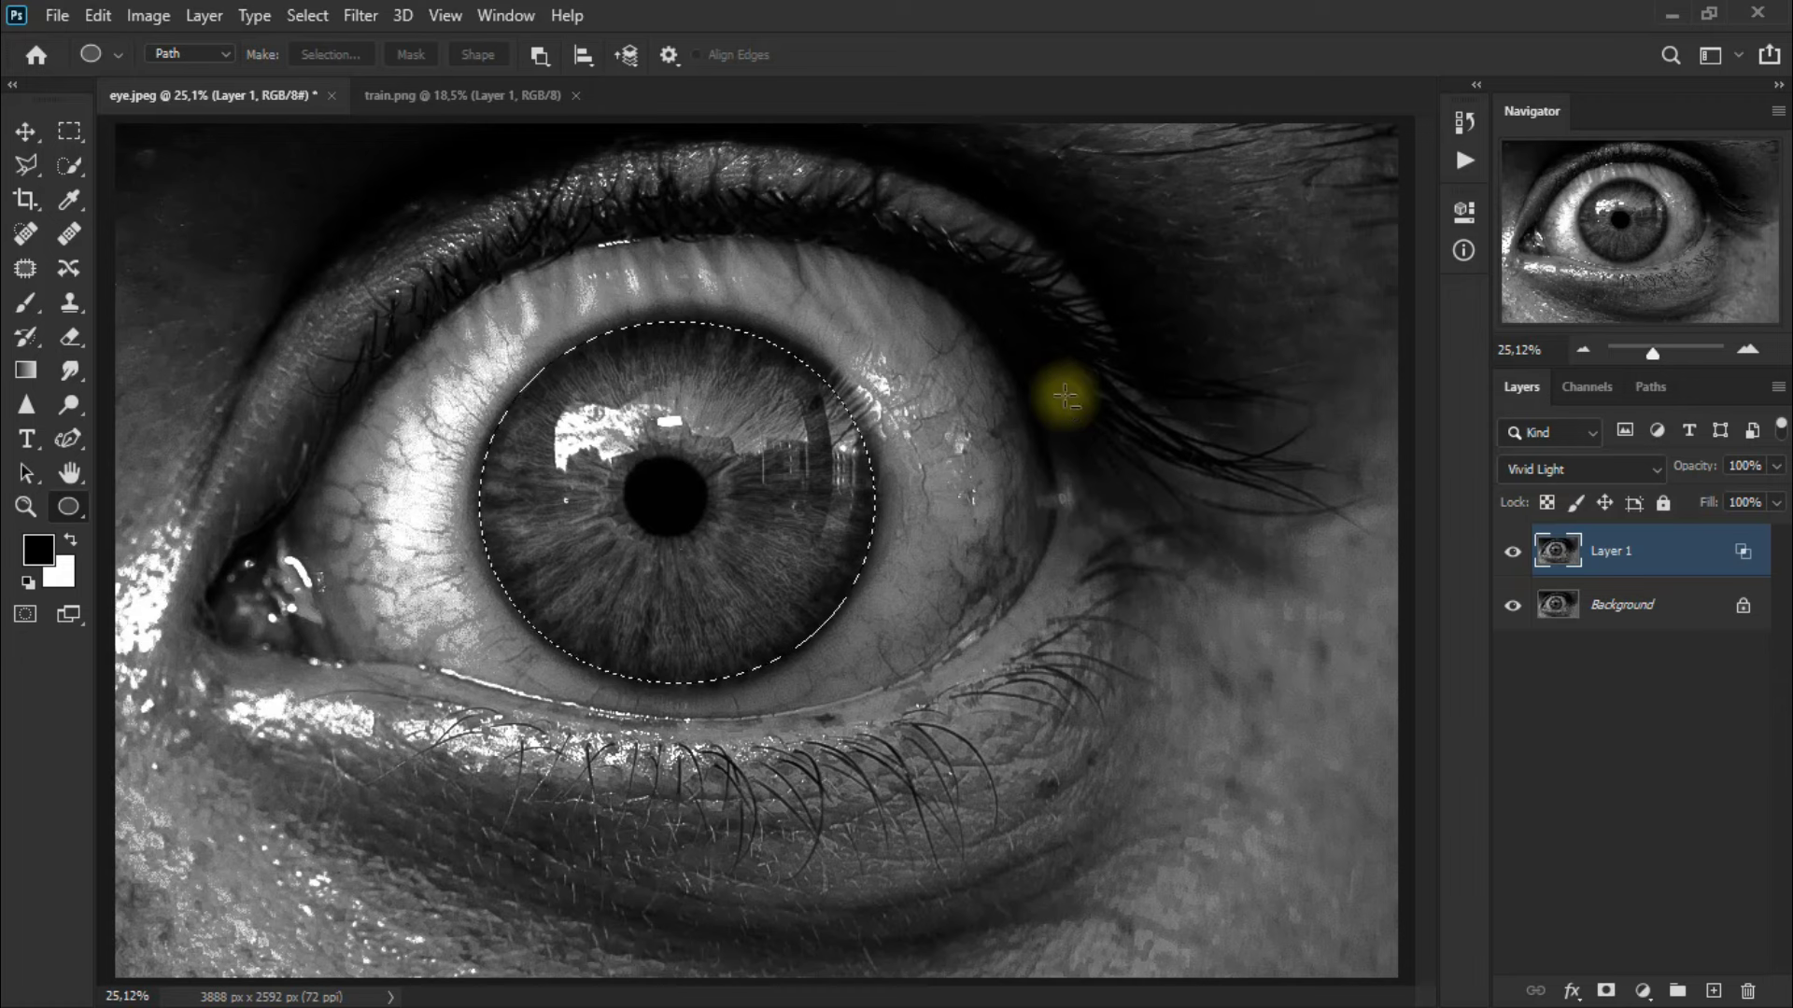
Step: Add a Photo Filter adjustment layer to the selected iris, using the Green filter at 100% density
left_click(1642, 990)
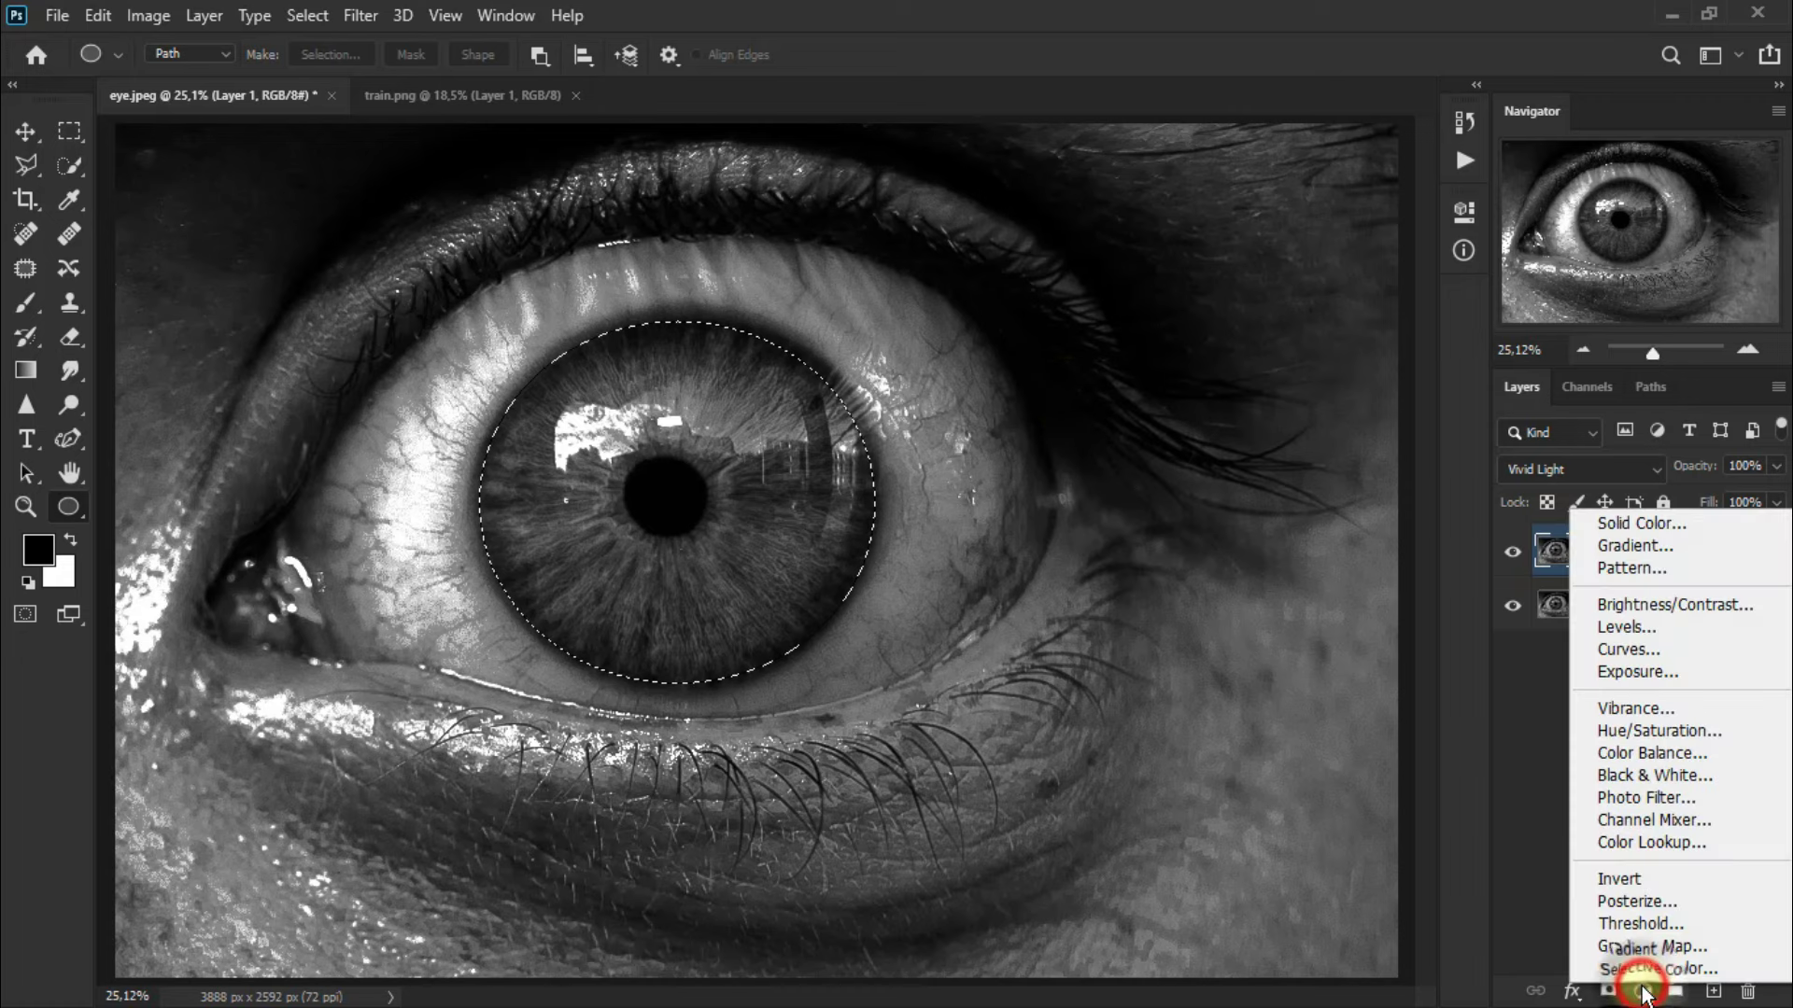
left_click(1716, 805)
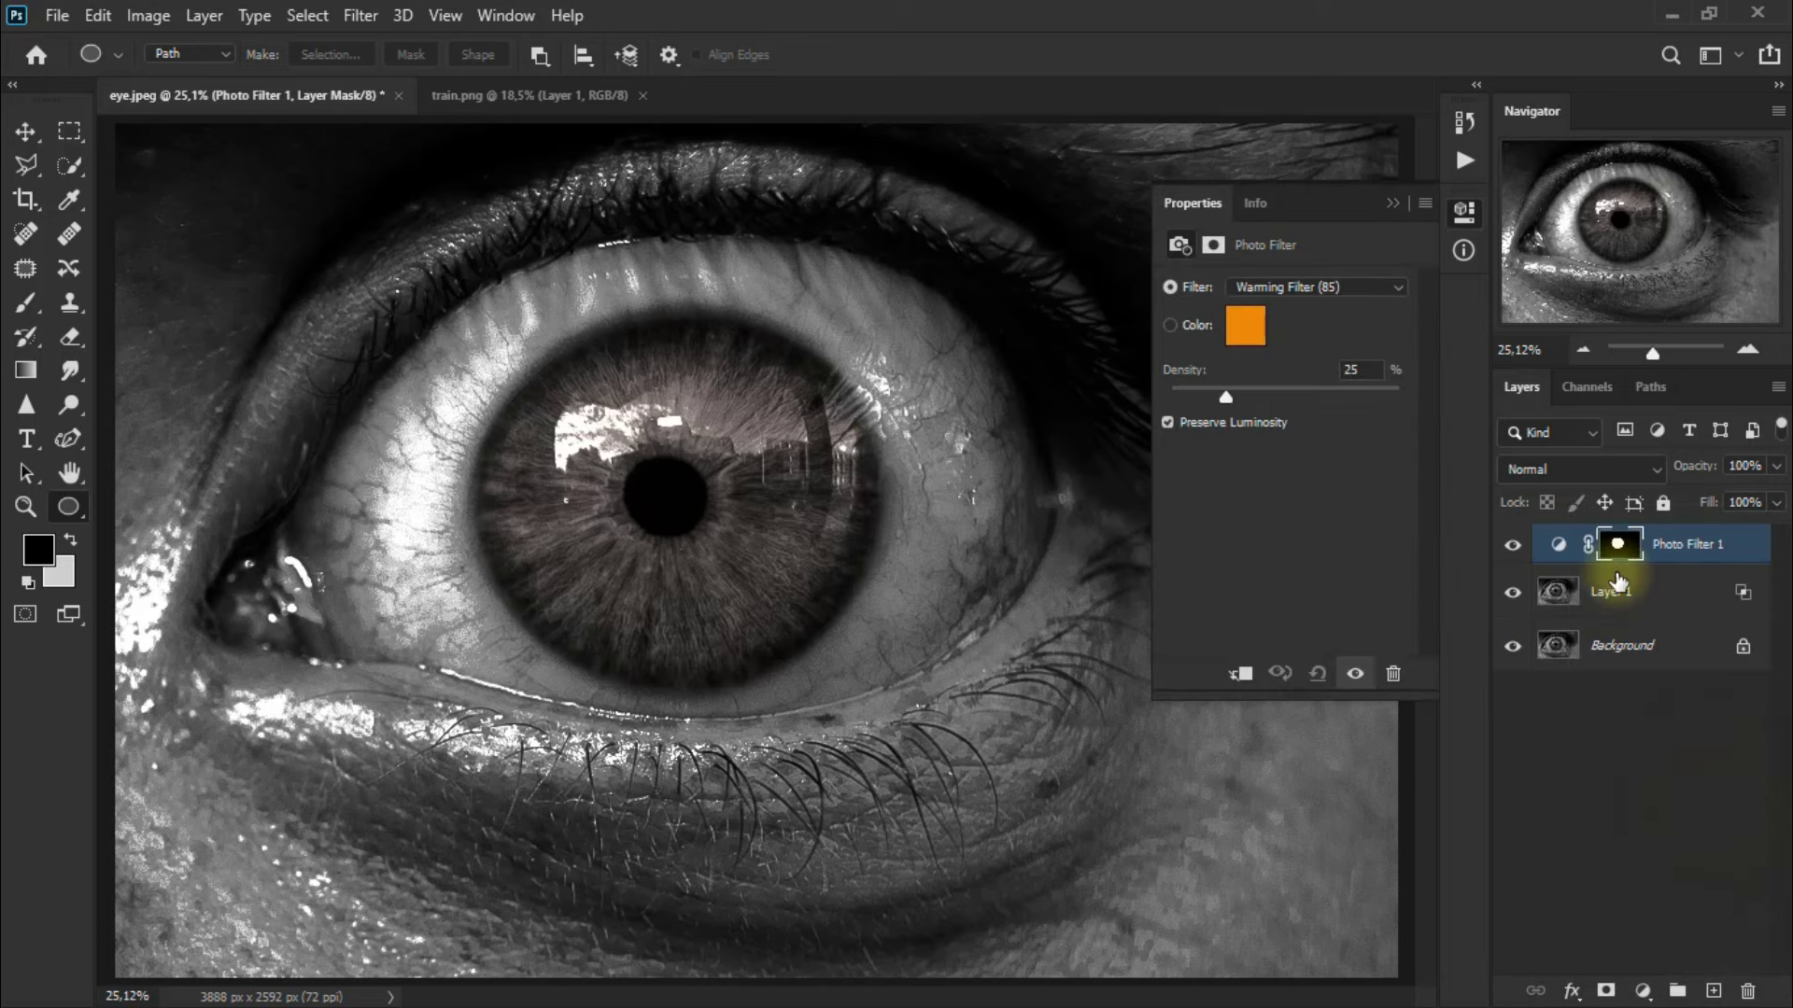
left_click(1307, 292)
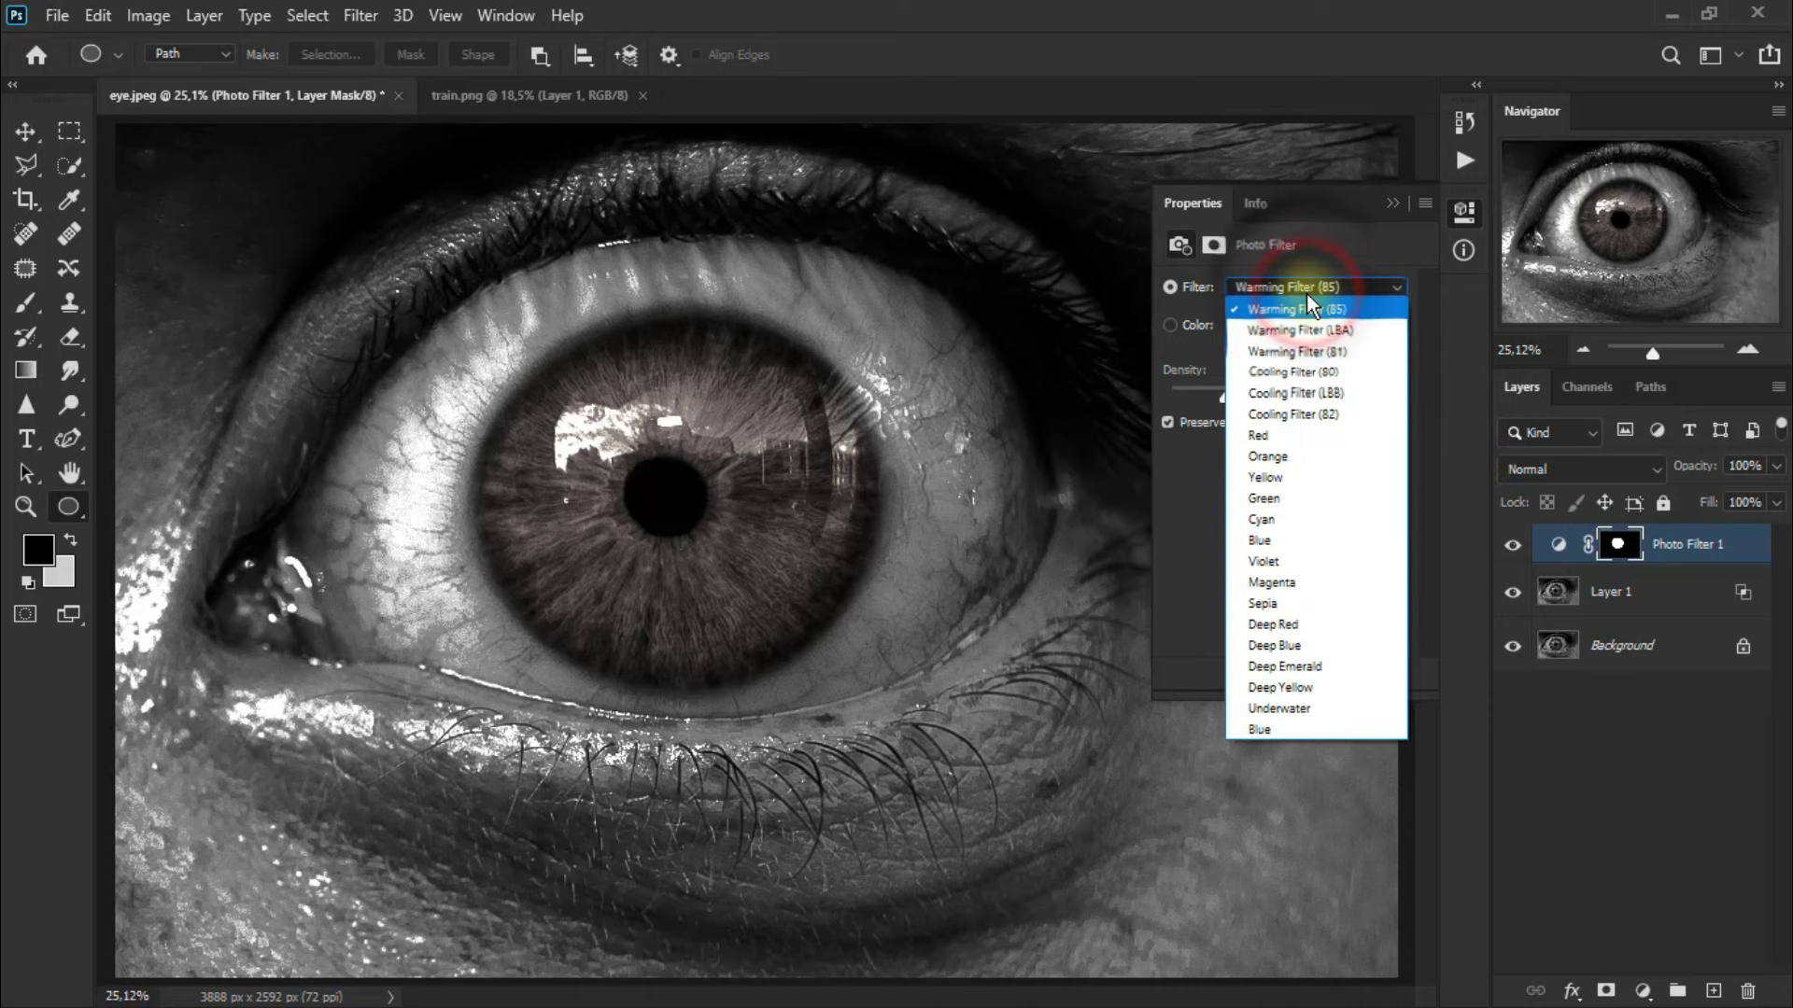
left_click(1287, 498)
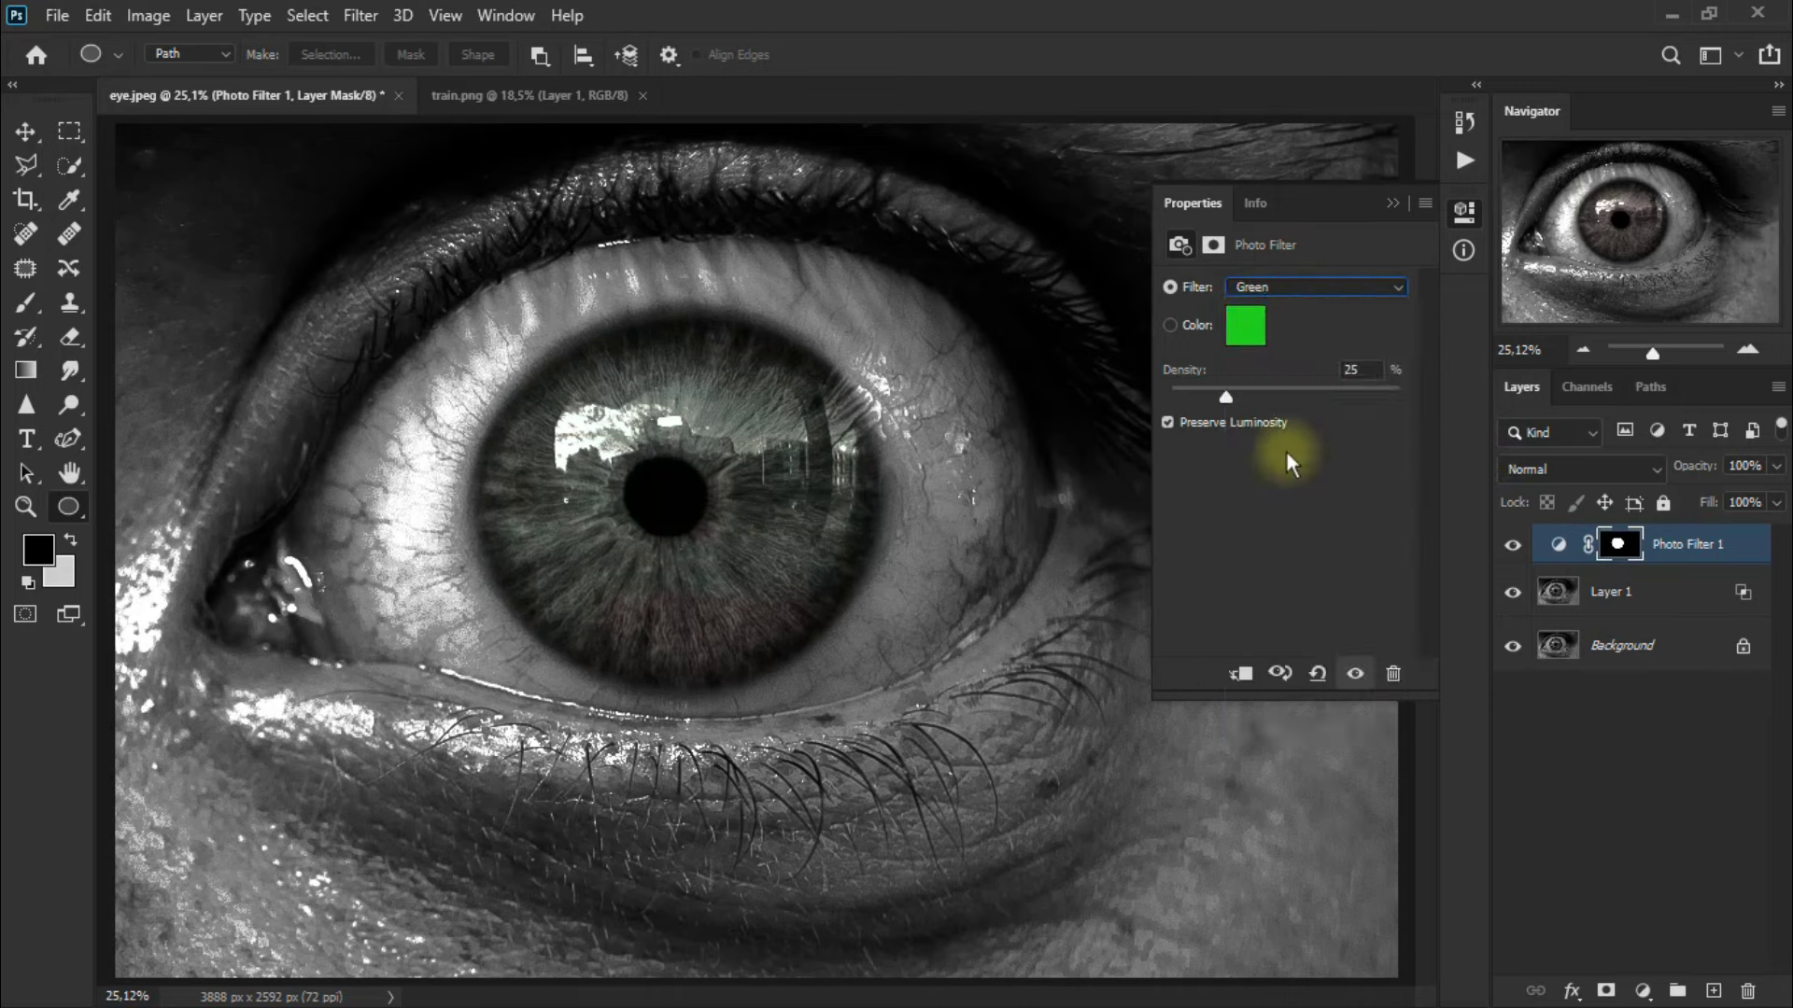
left_click_drag(1330, 416, 1451, 439)
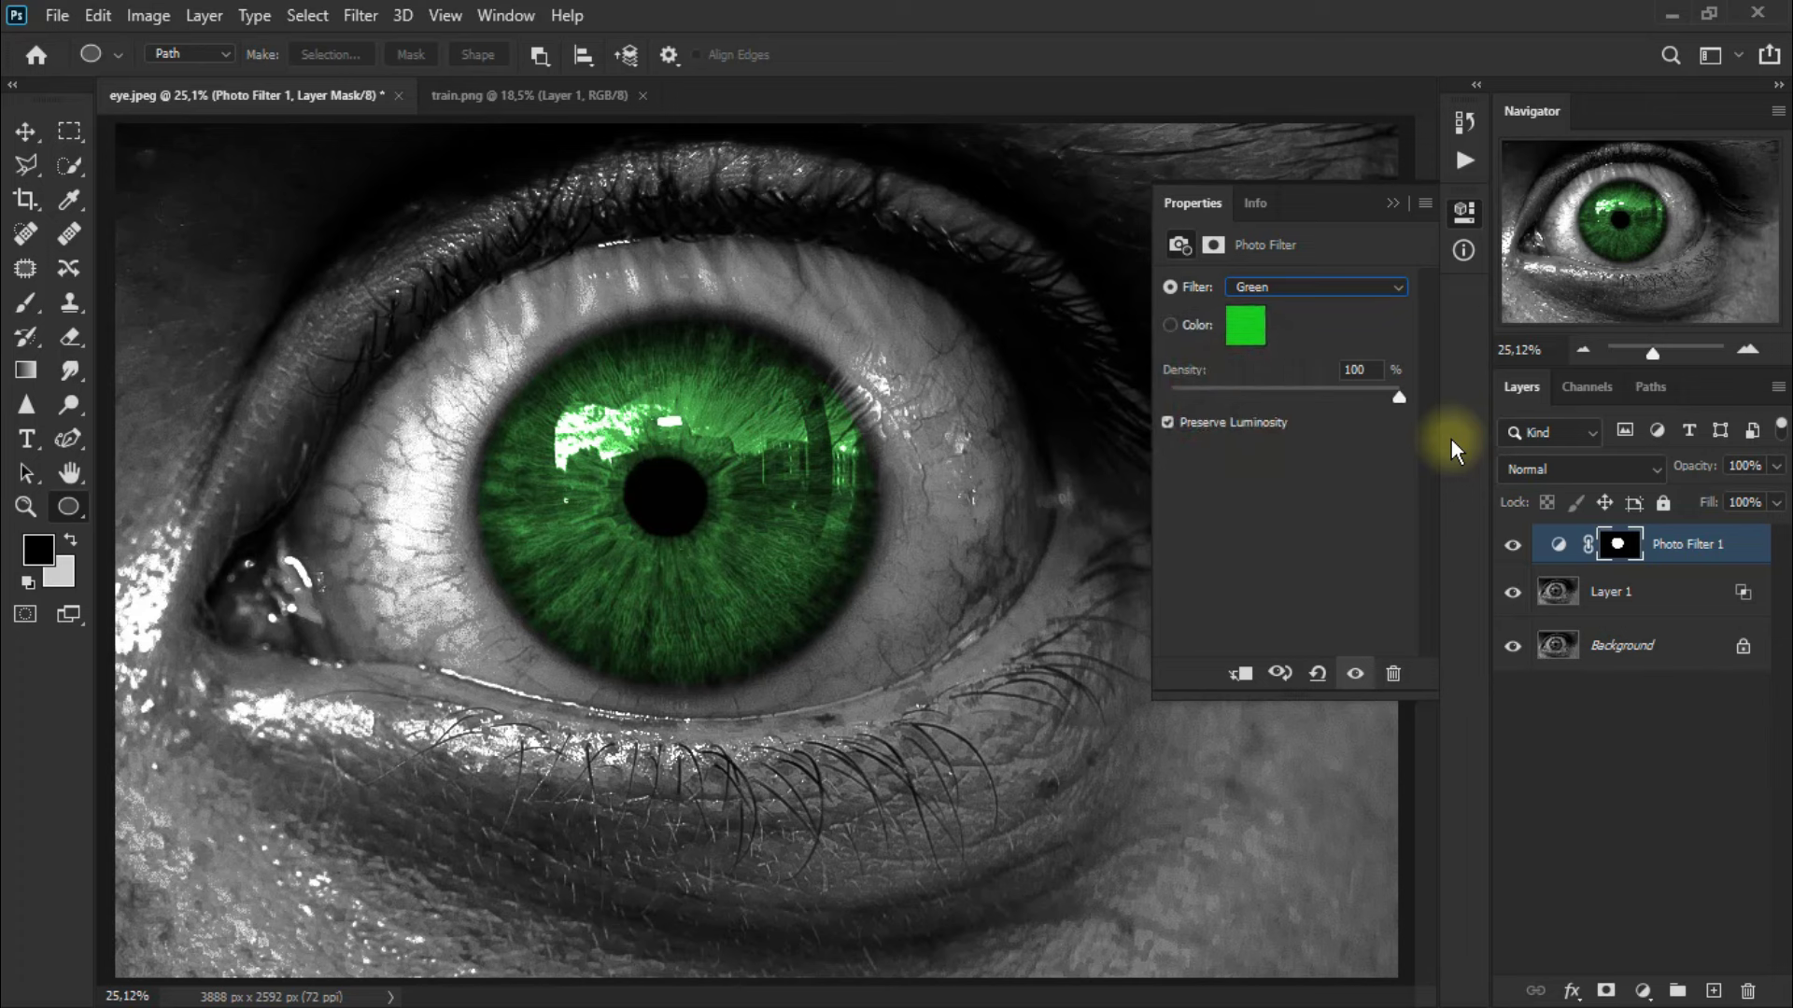
left_click(1393, 202)
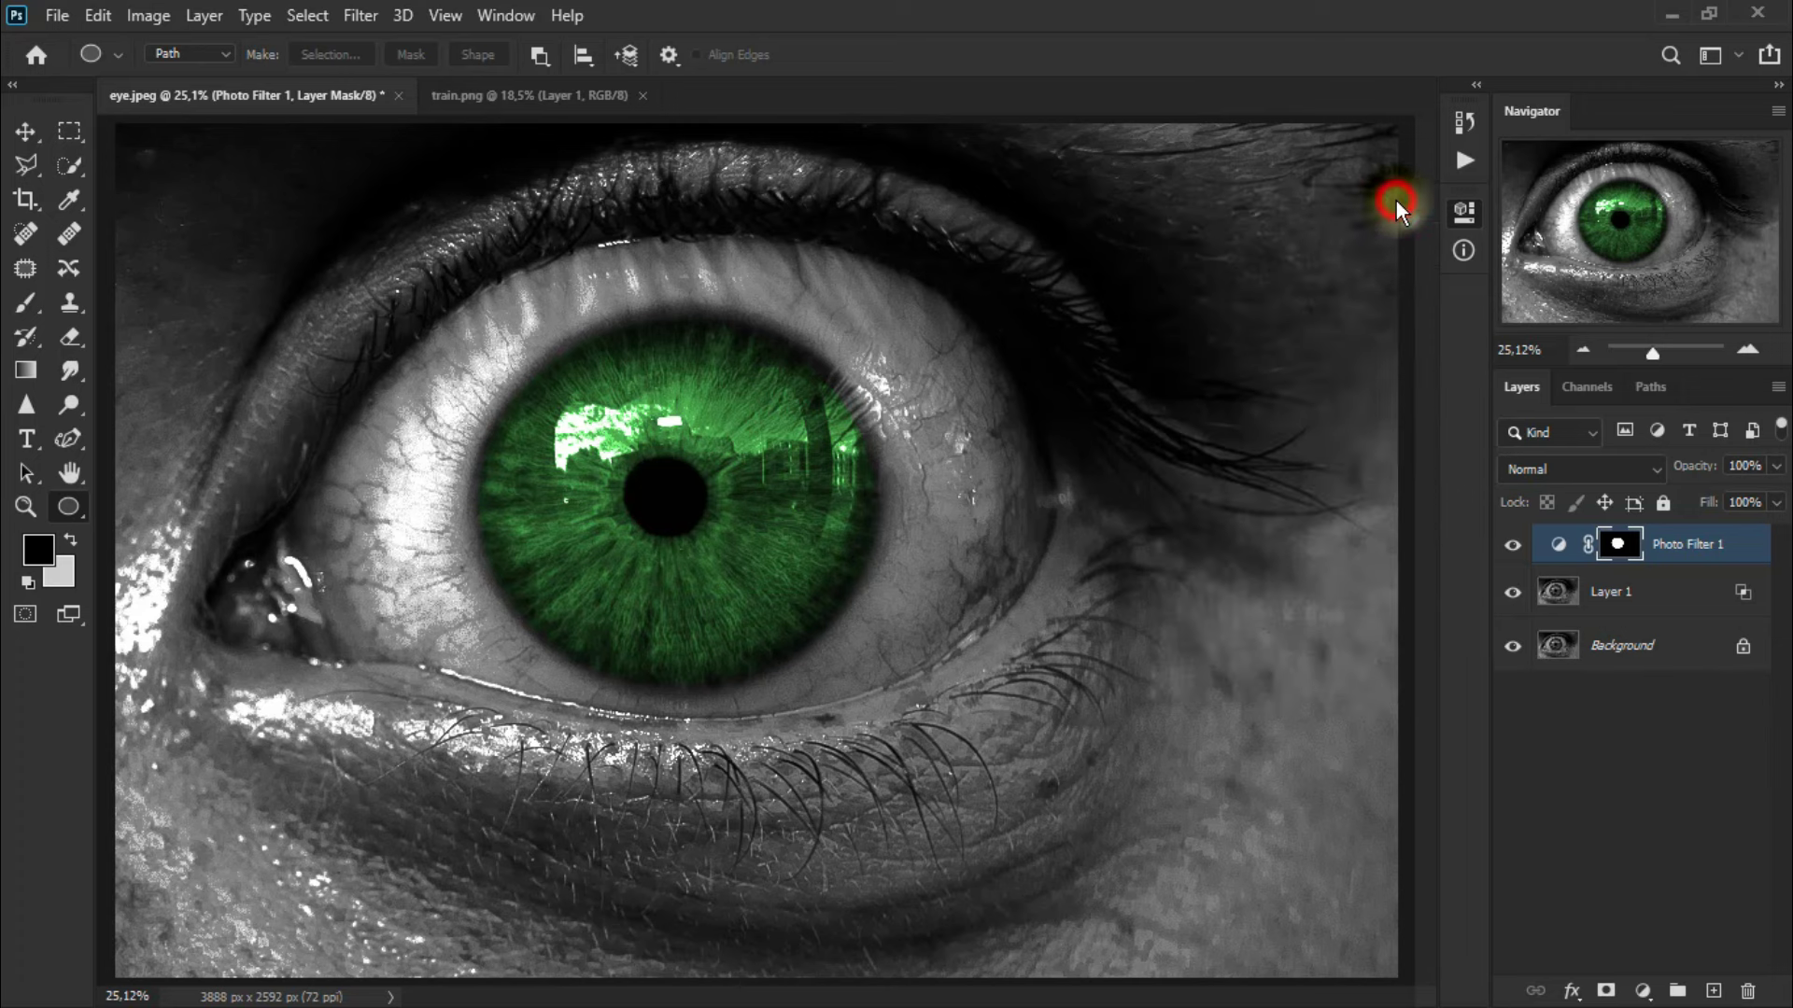
Step: Set the green Photo Filter layer's blend mode to Color Dodge and compare the iris with the layer hidden and shown
left_click(1570, 469)
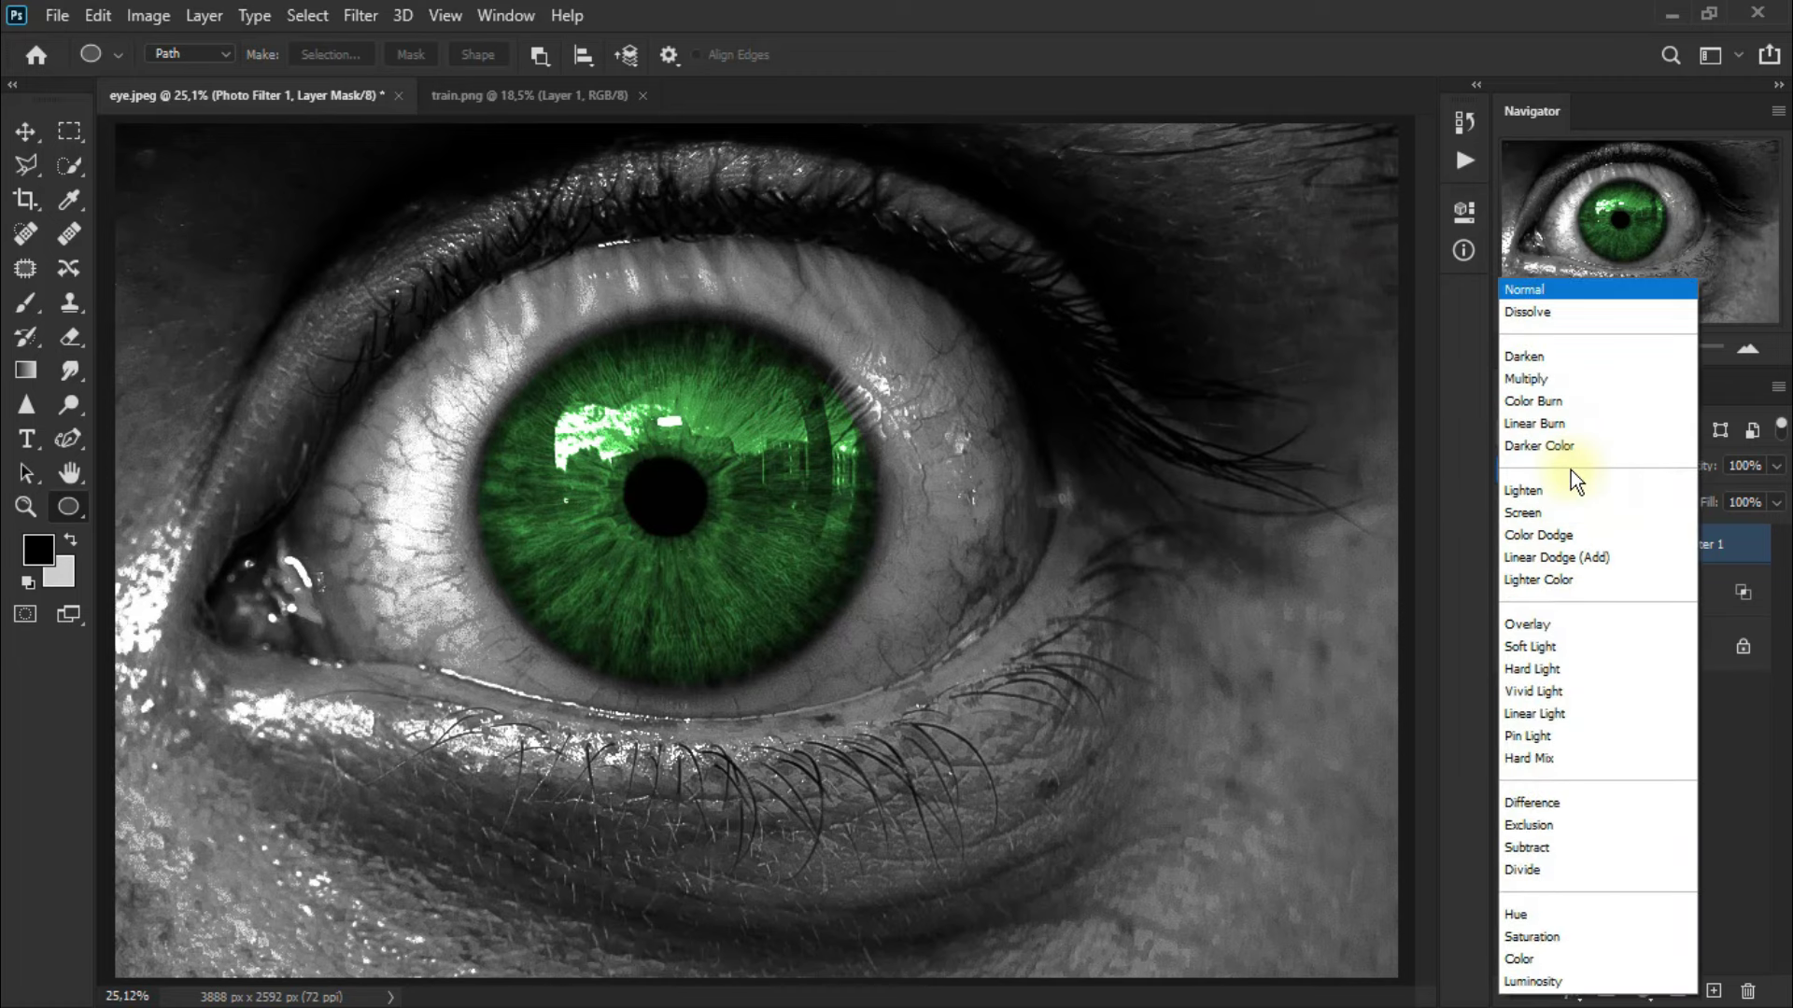
left_click(1590, 535)
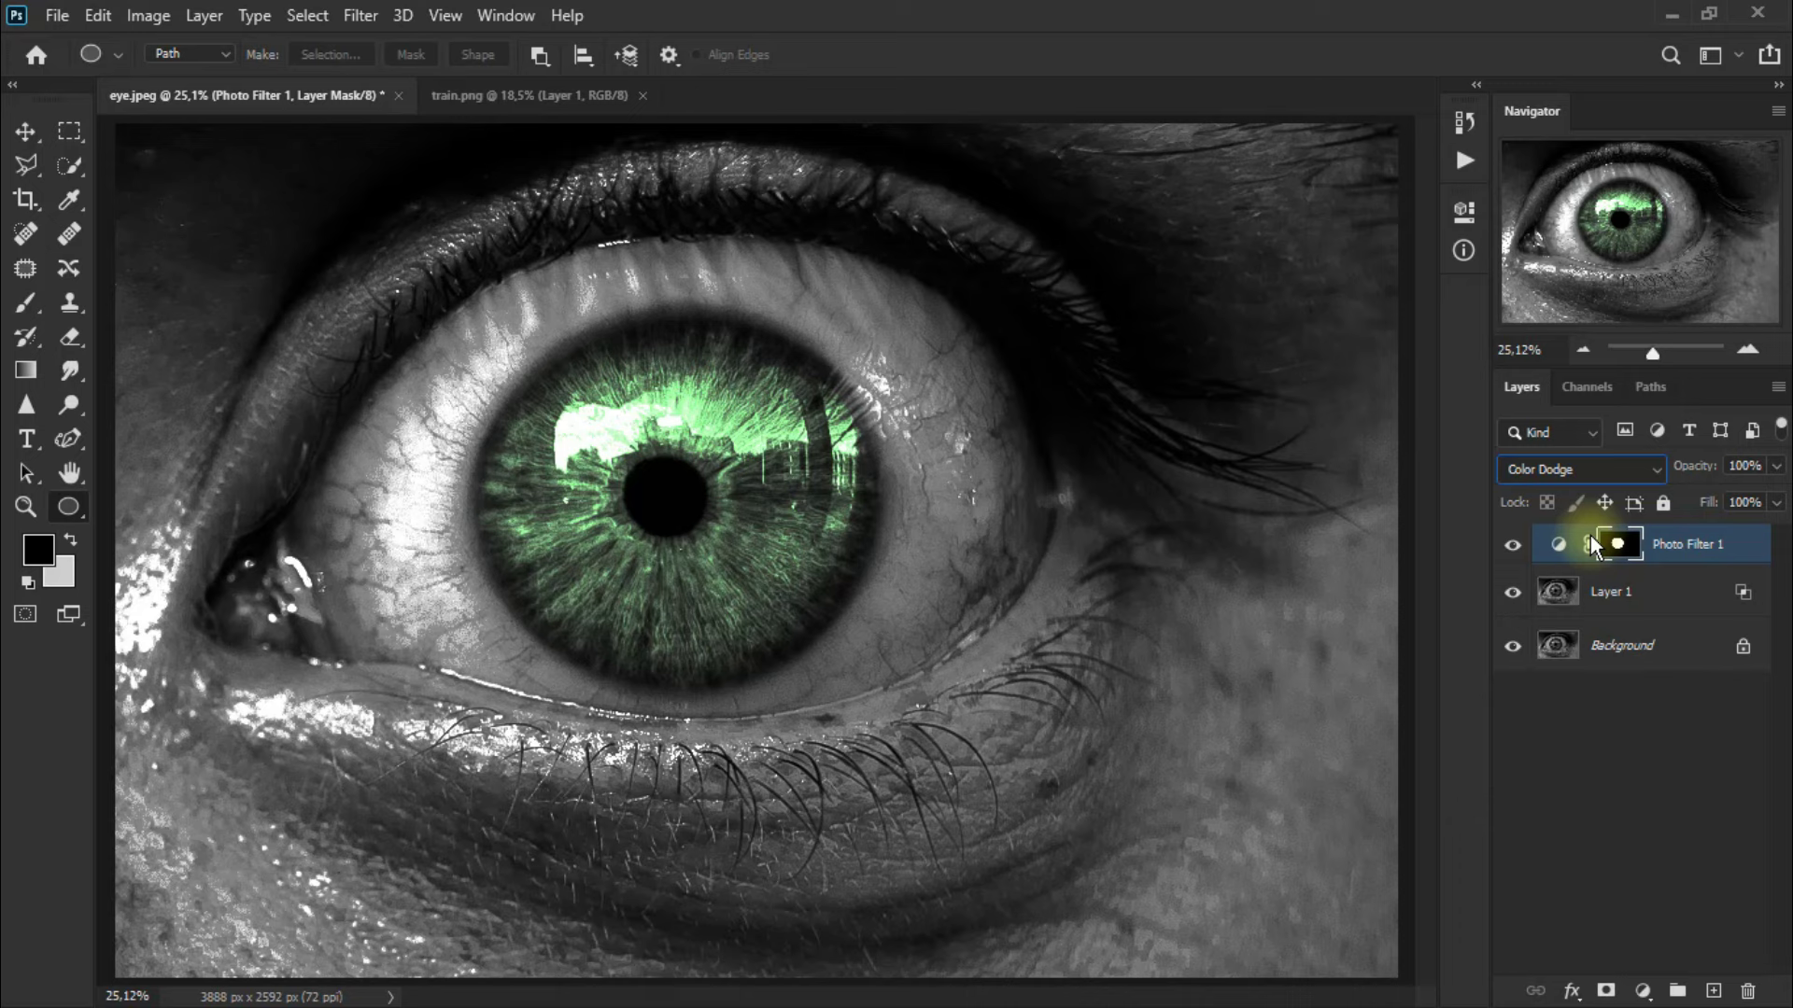
left_click(1513, 545)
left_click(1514, 545)
left_click(1514, 546)
left_click(1514, 545)
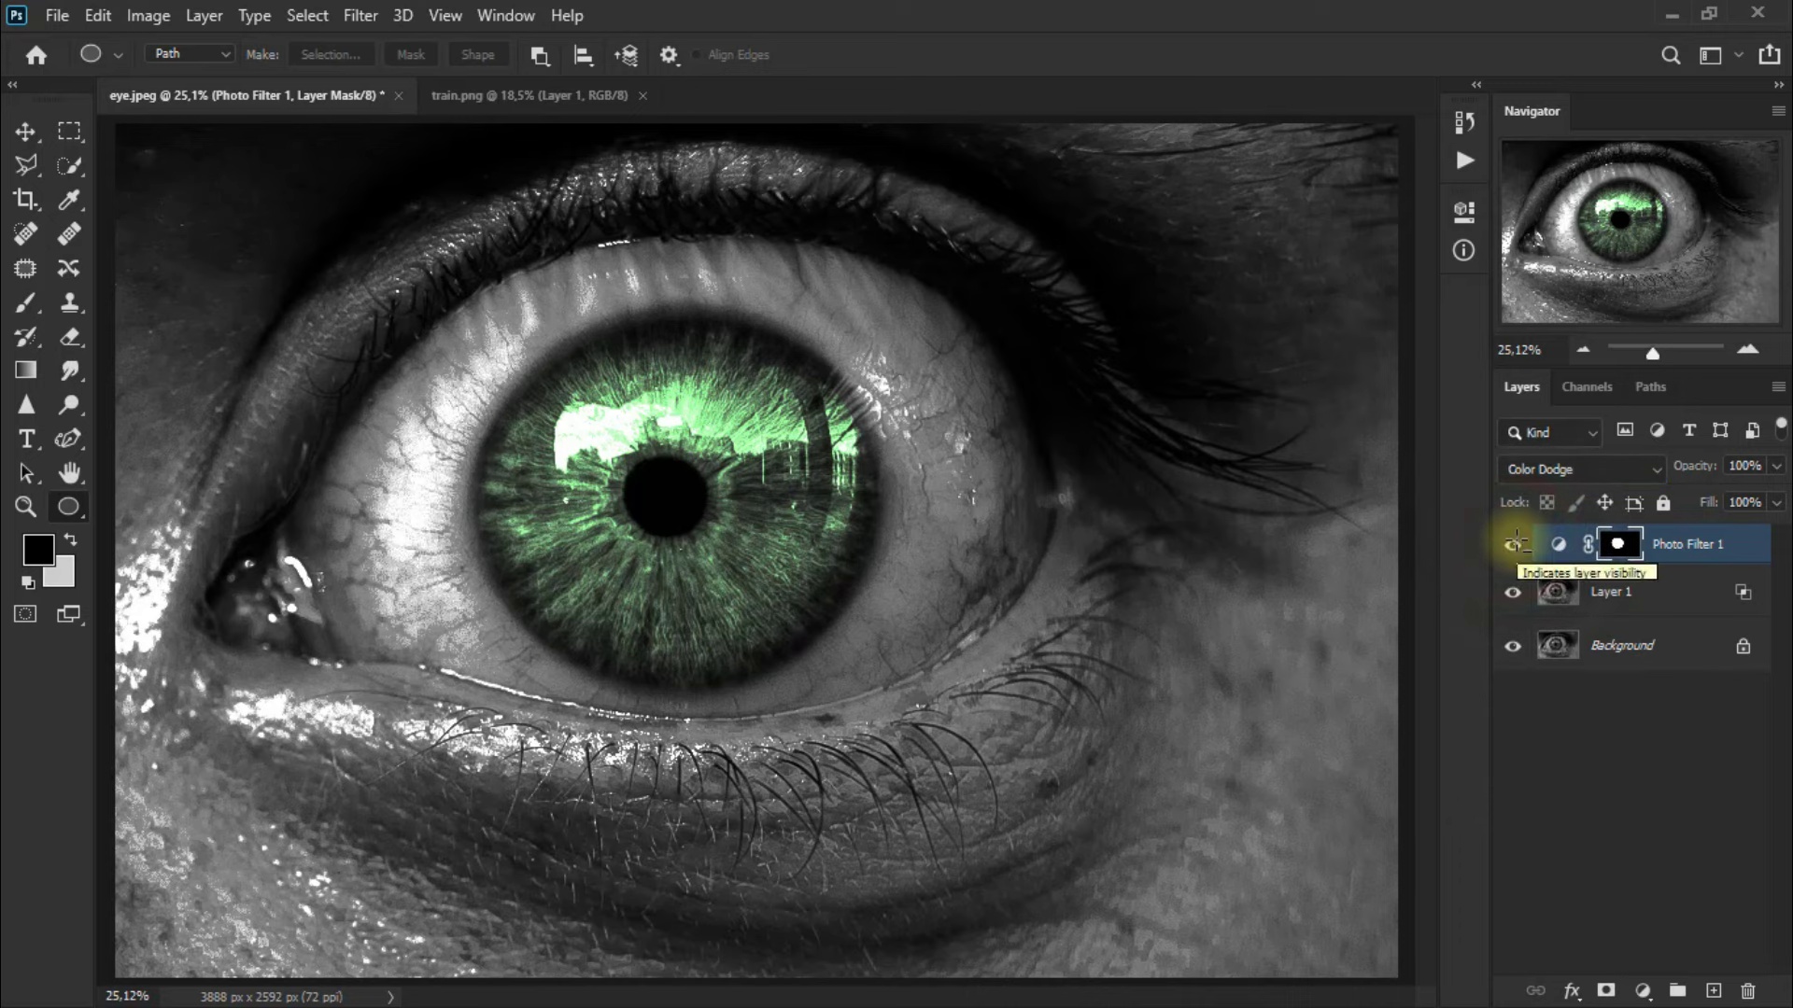
Step: Load the iris mask of the green Photo Filter layer as a selection and invert it to select everything outside the iris
left_click(28, 131)
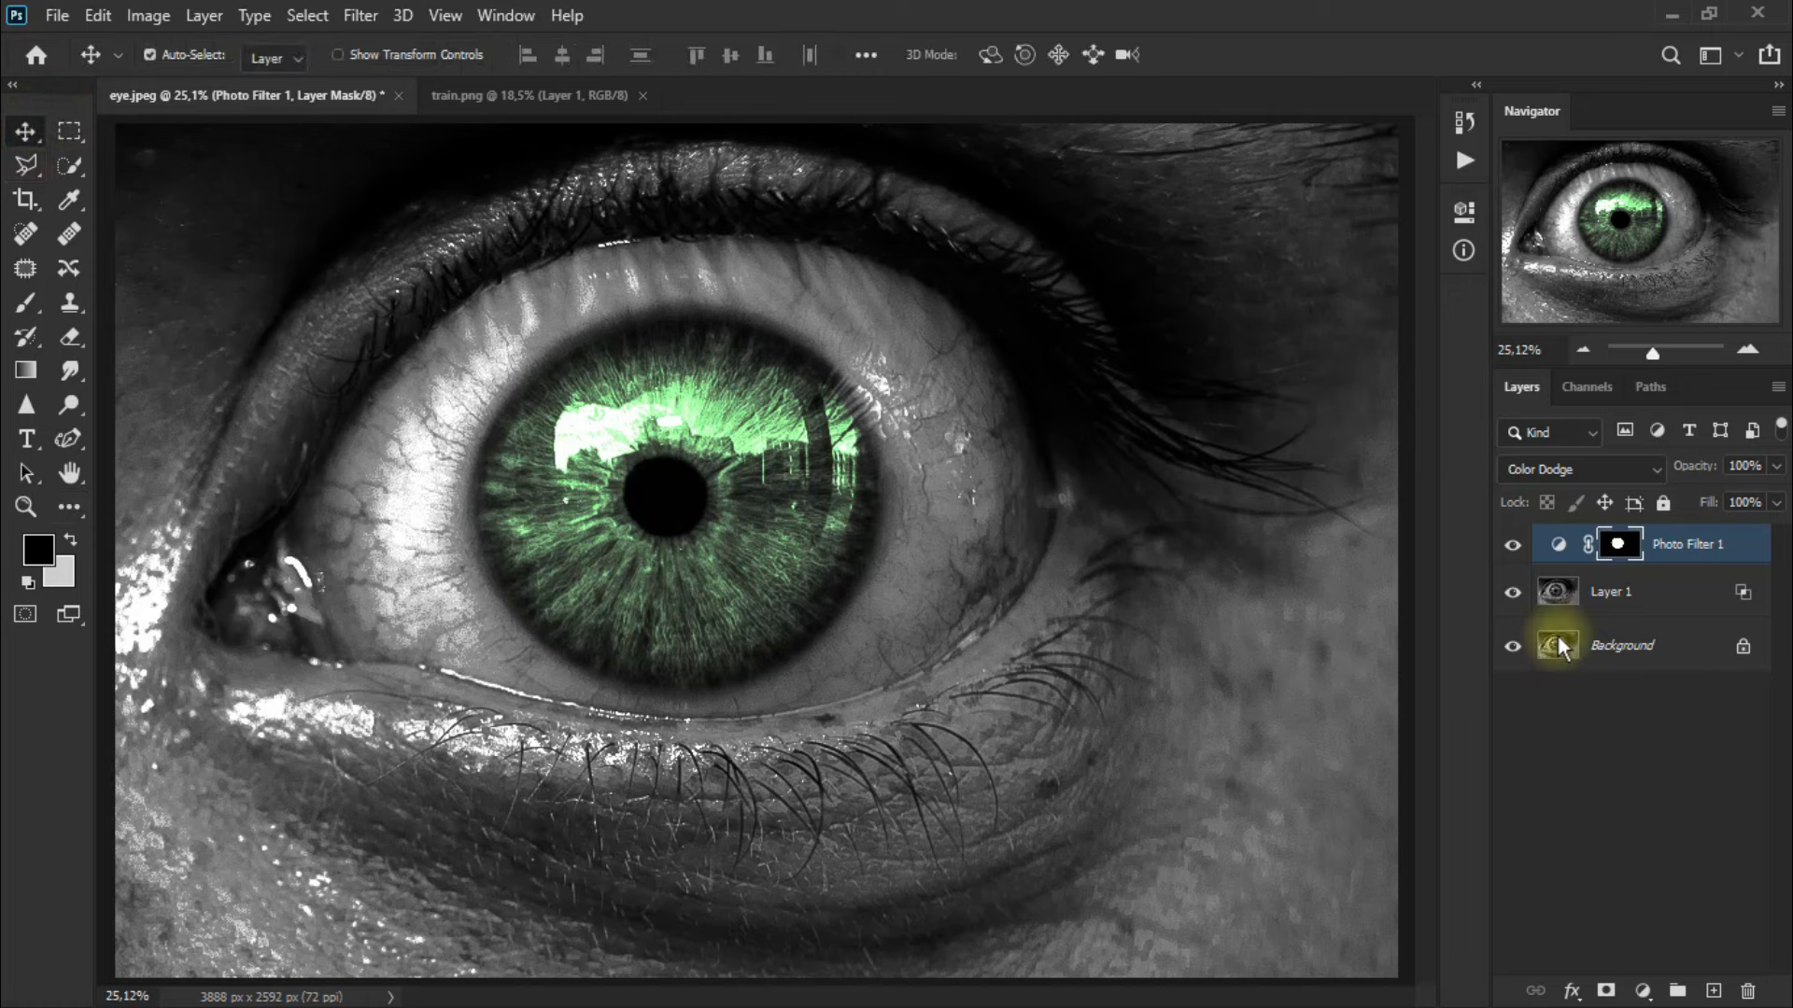
left_click(1622, 556, "ctrl")
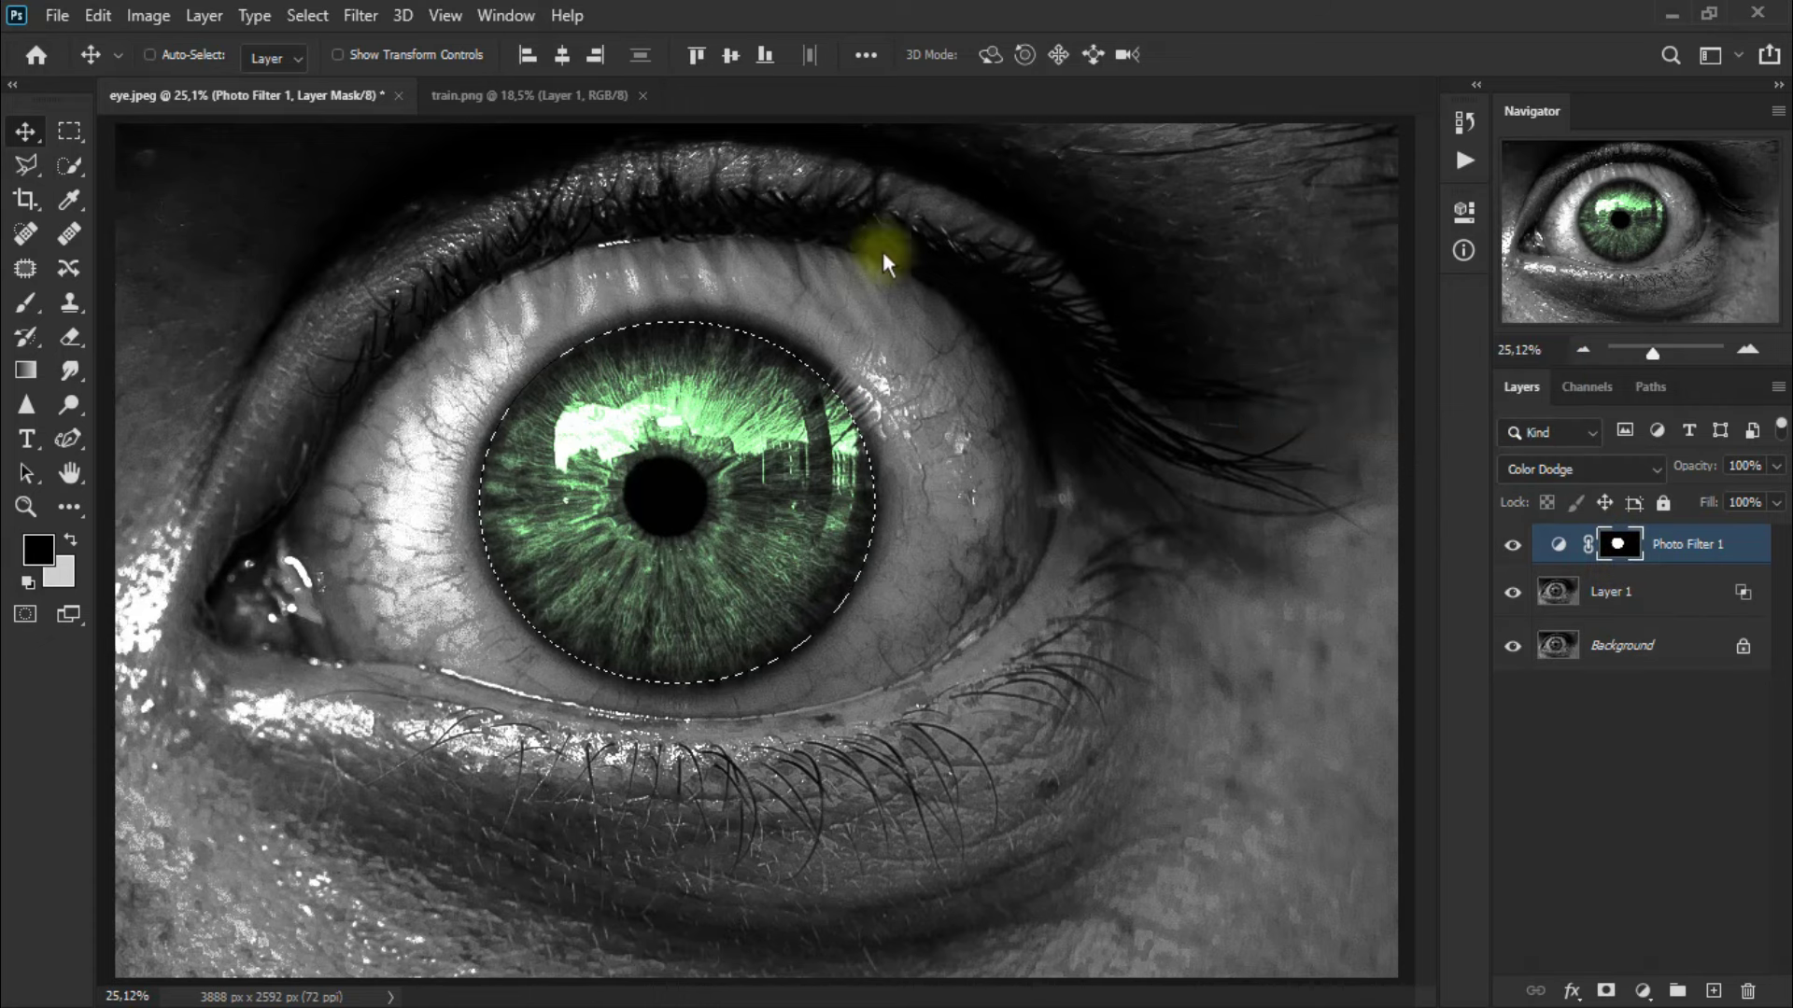
left_click(312, 17)
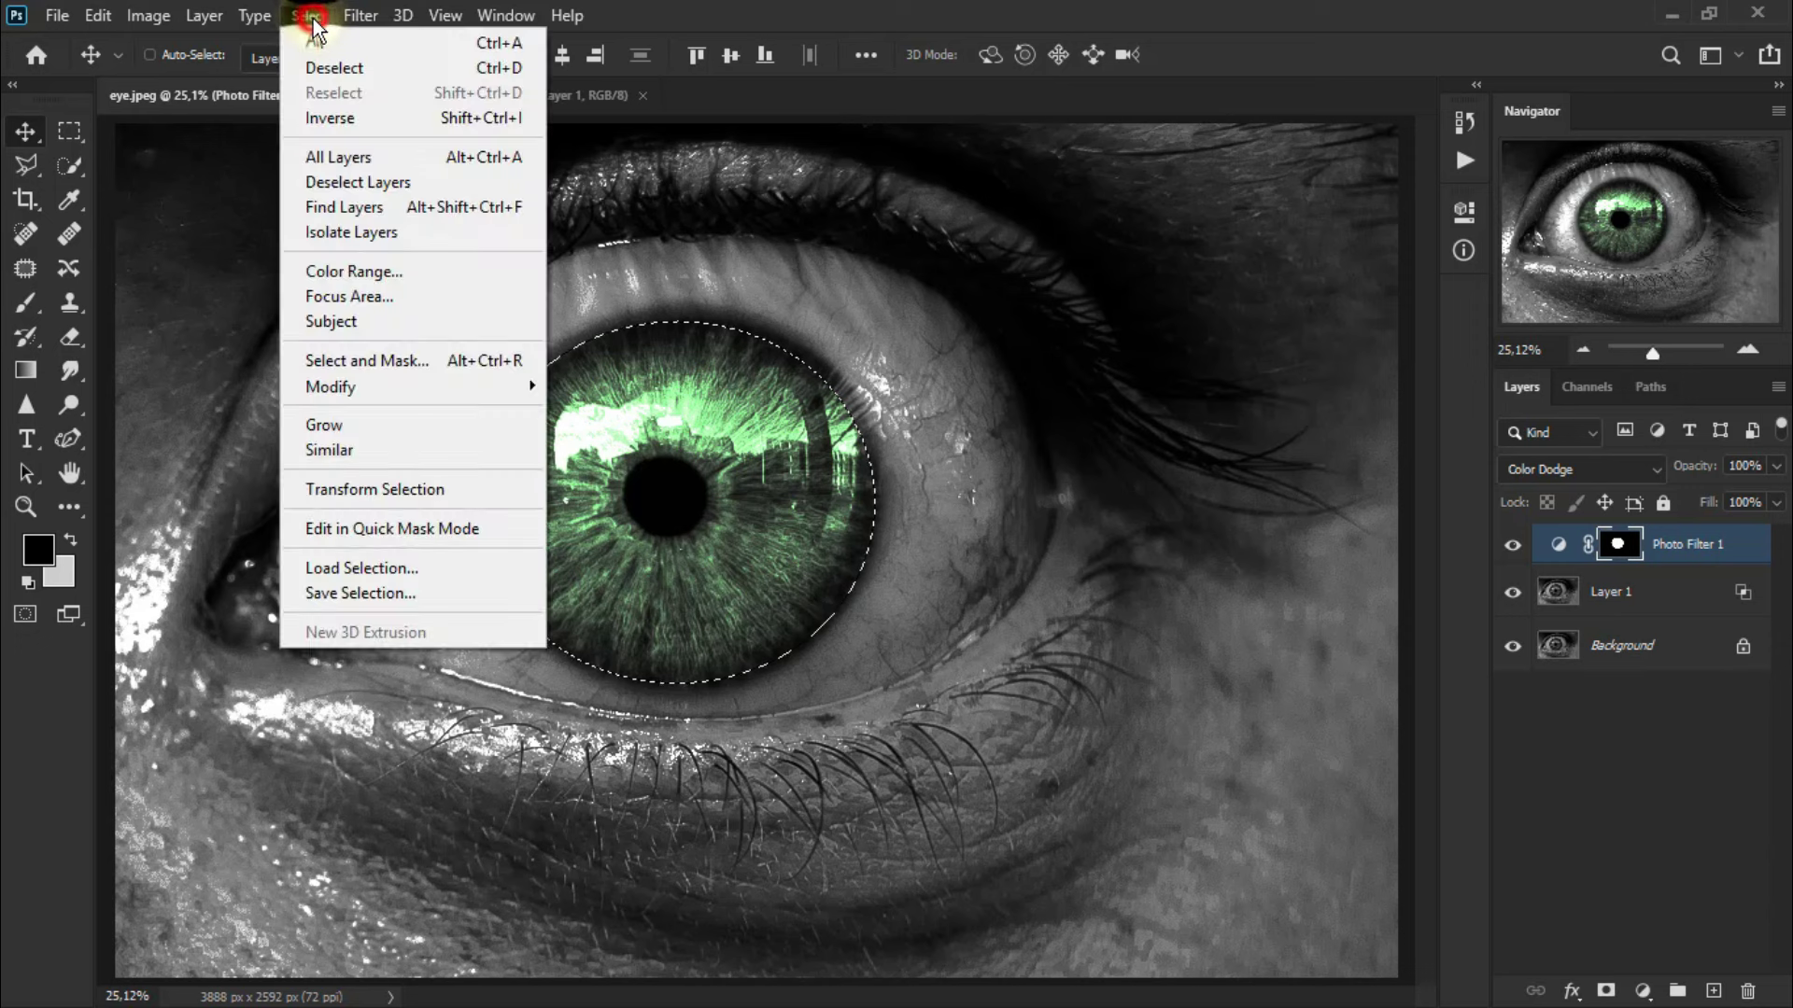
left_click(395, 124)
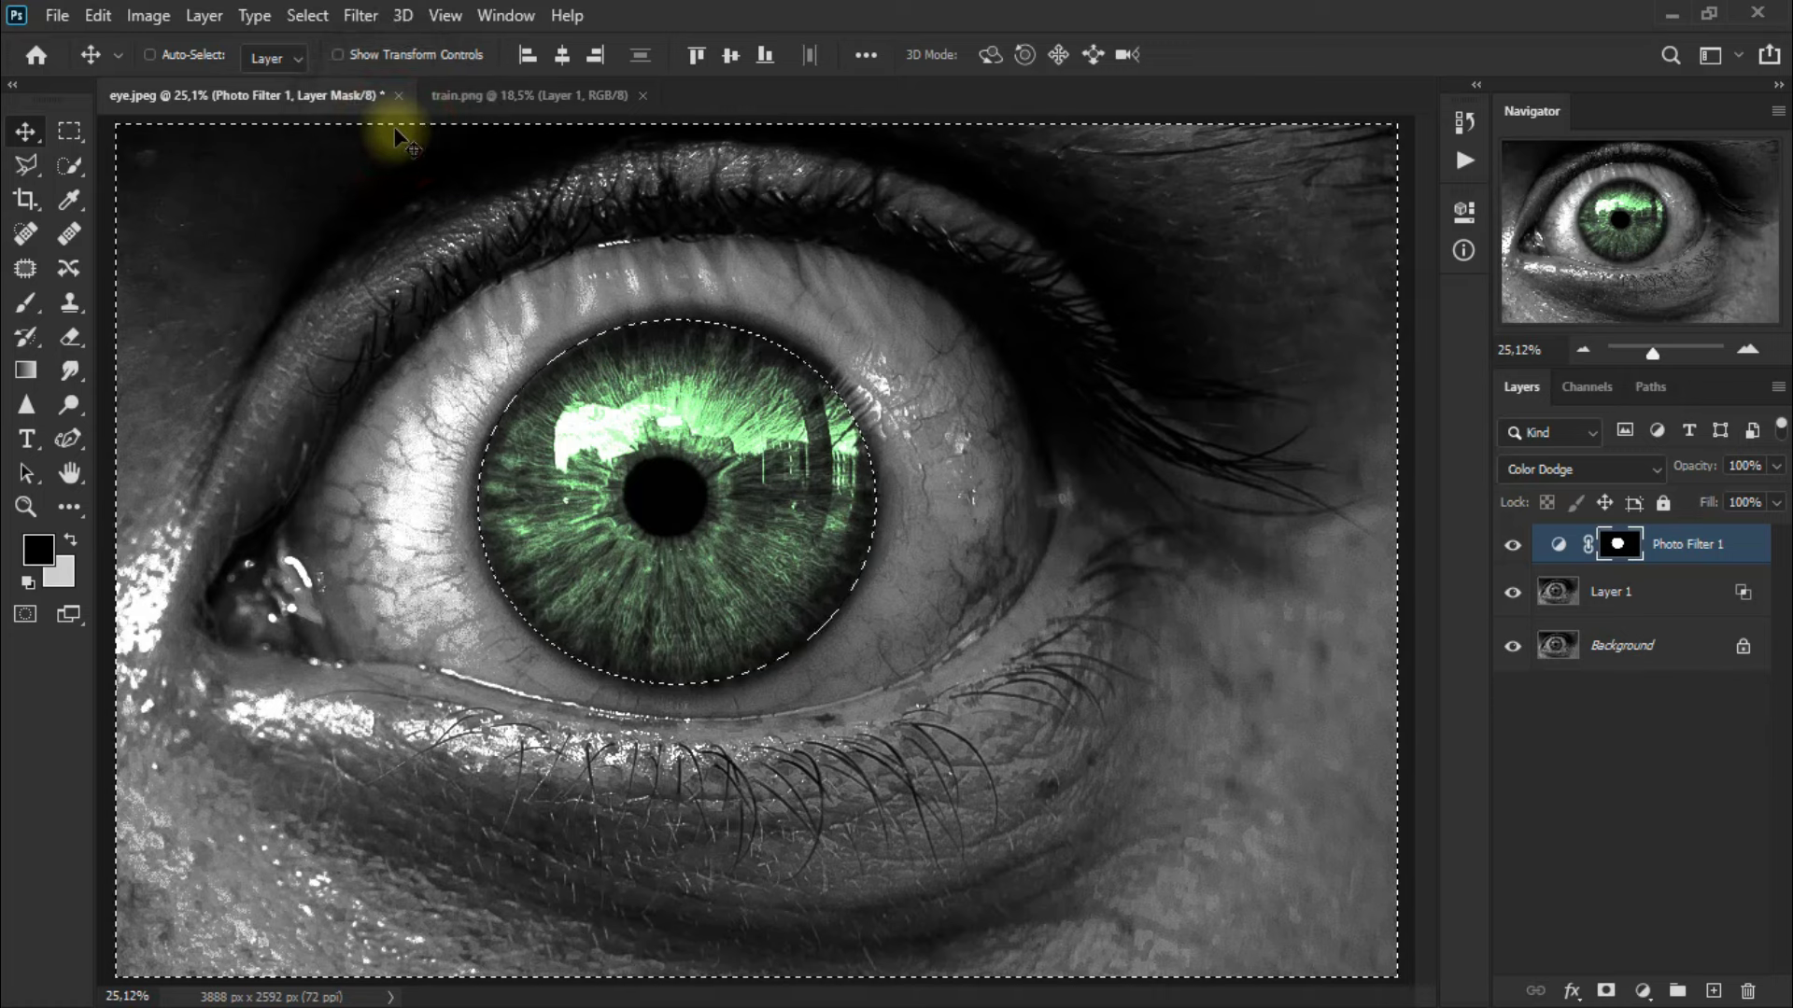
Step: Add a Photo Filter adjustment layer to the area around the iris, using the Orange filter at 84% density
left_click(1642, 990)
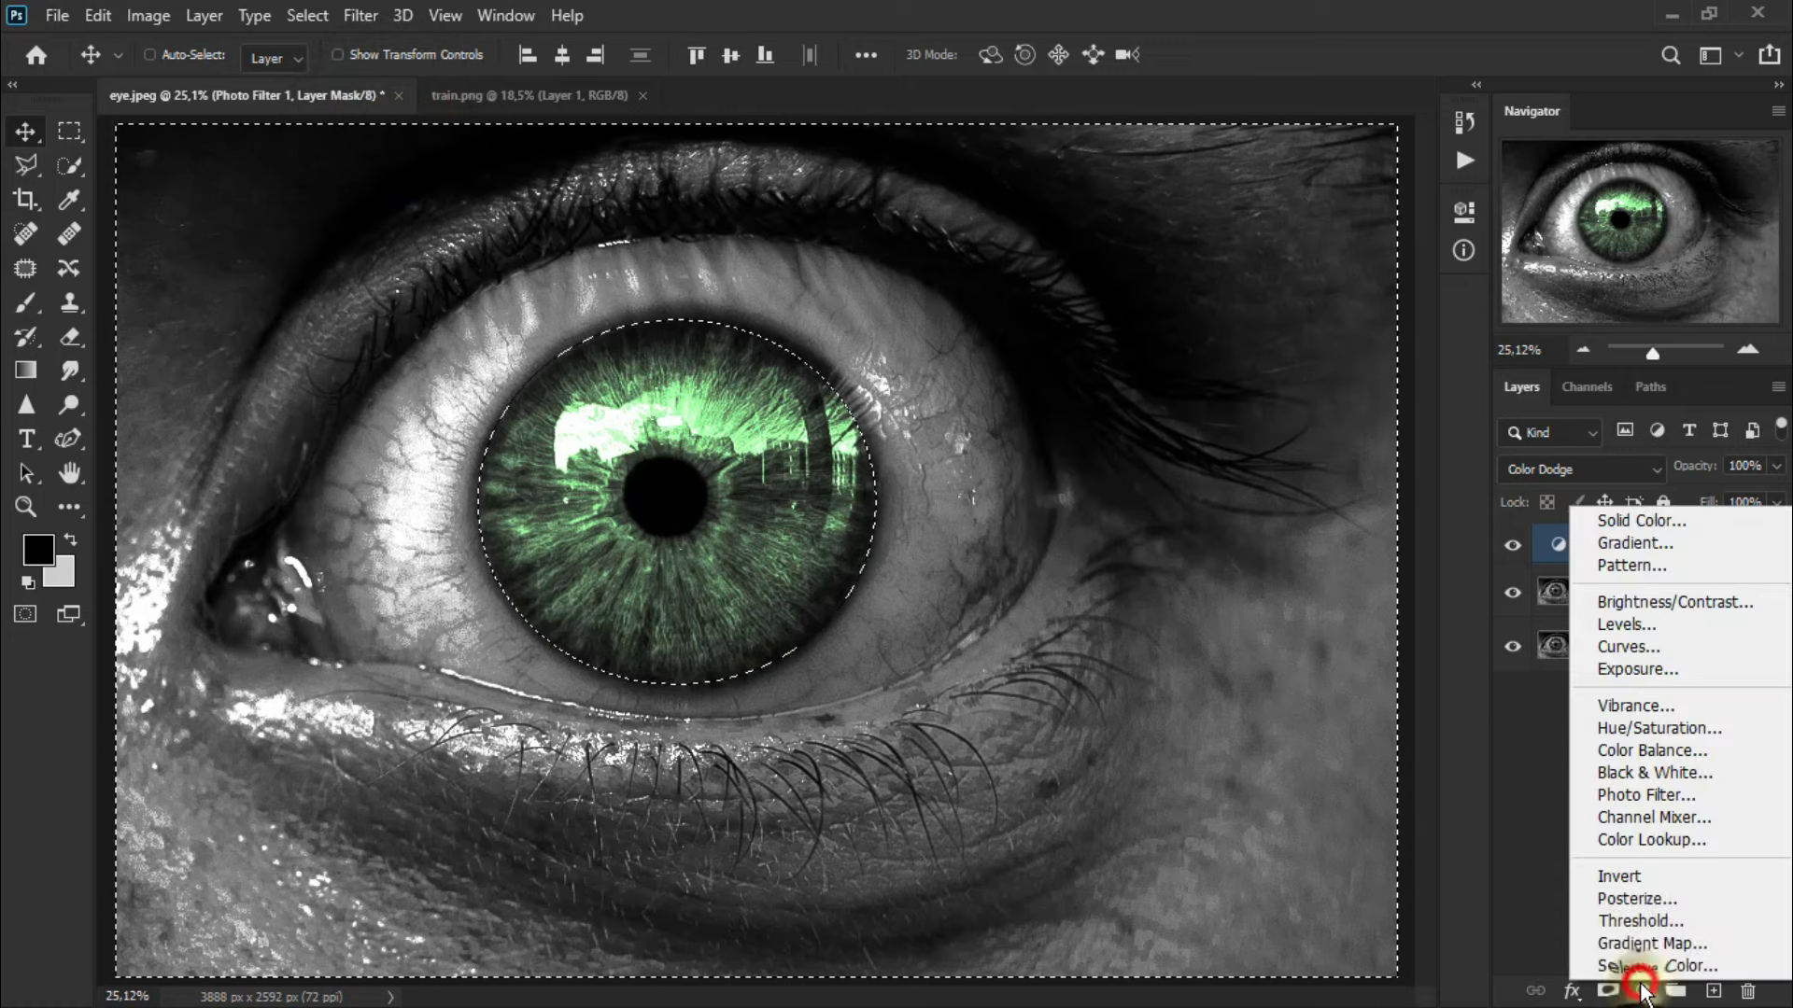
left_click(1755, 809)
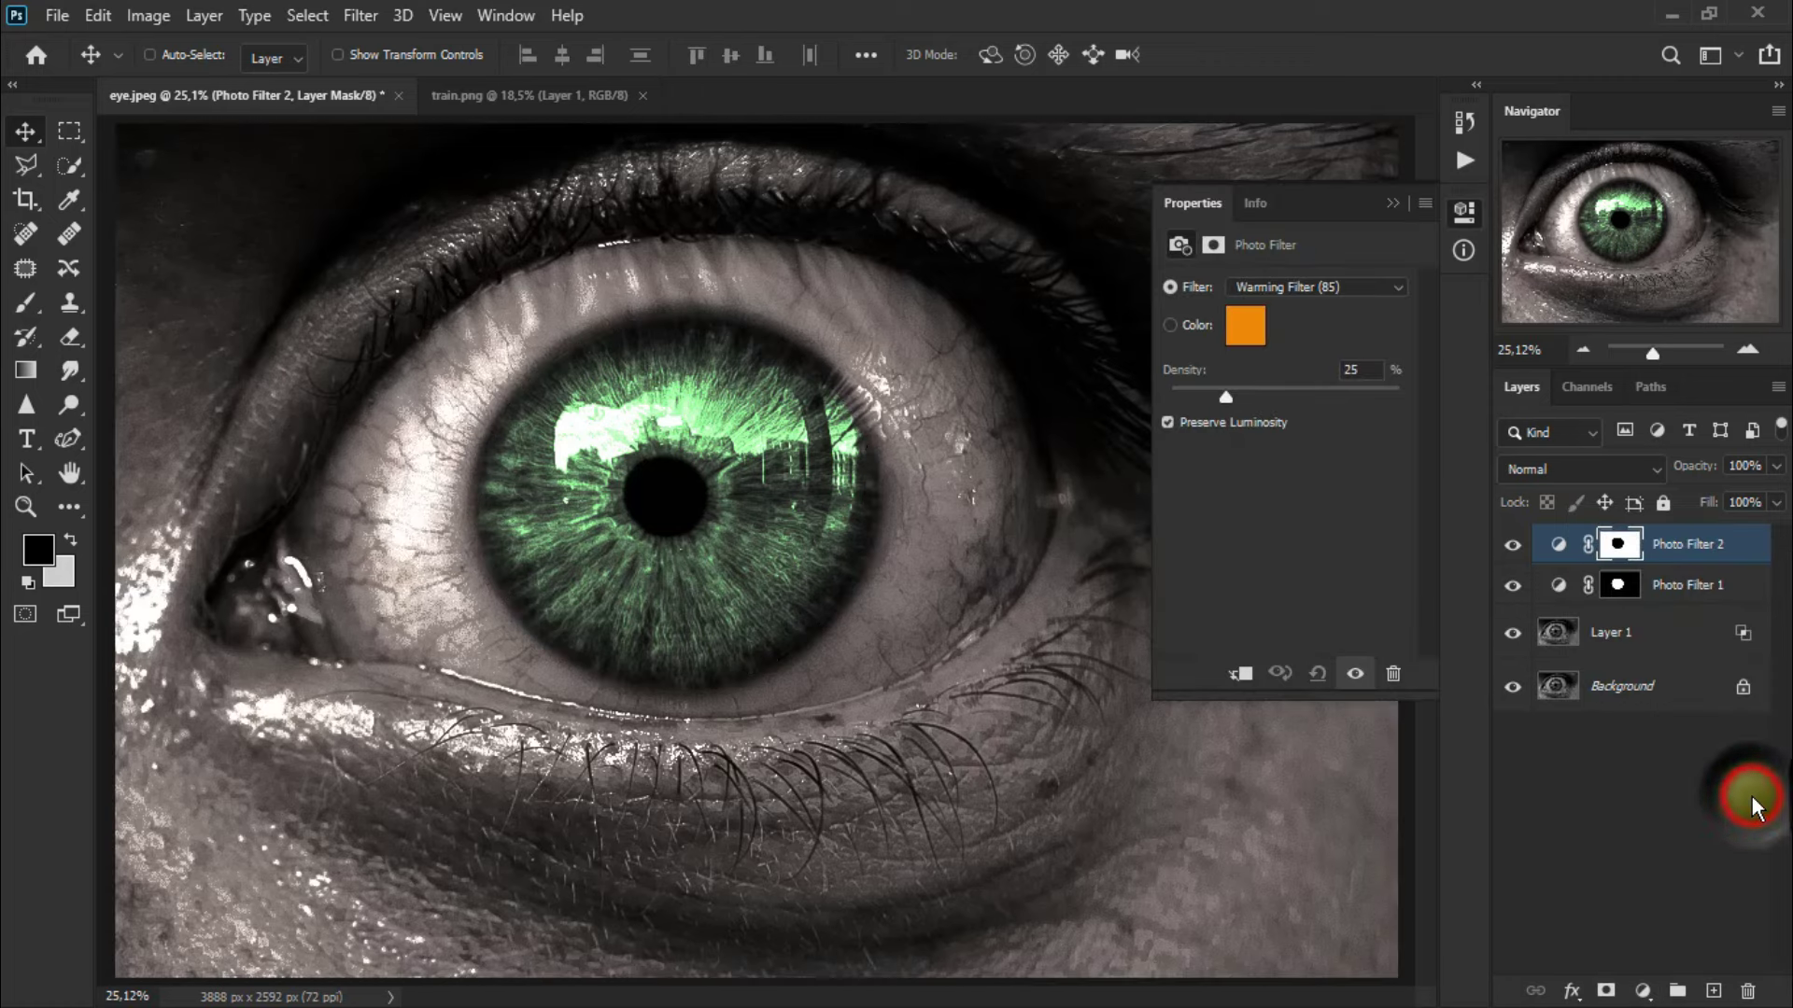
left_click(1331, 283)
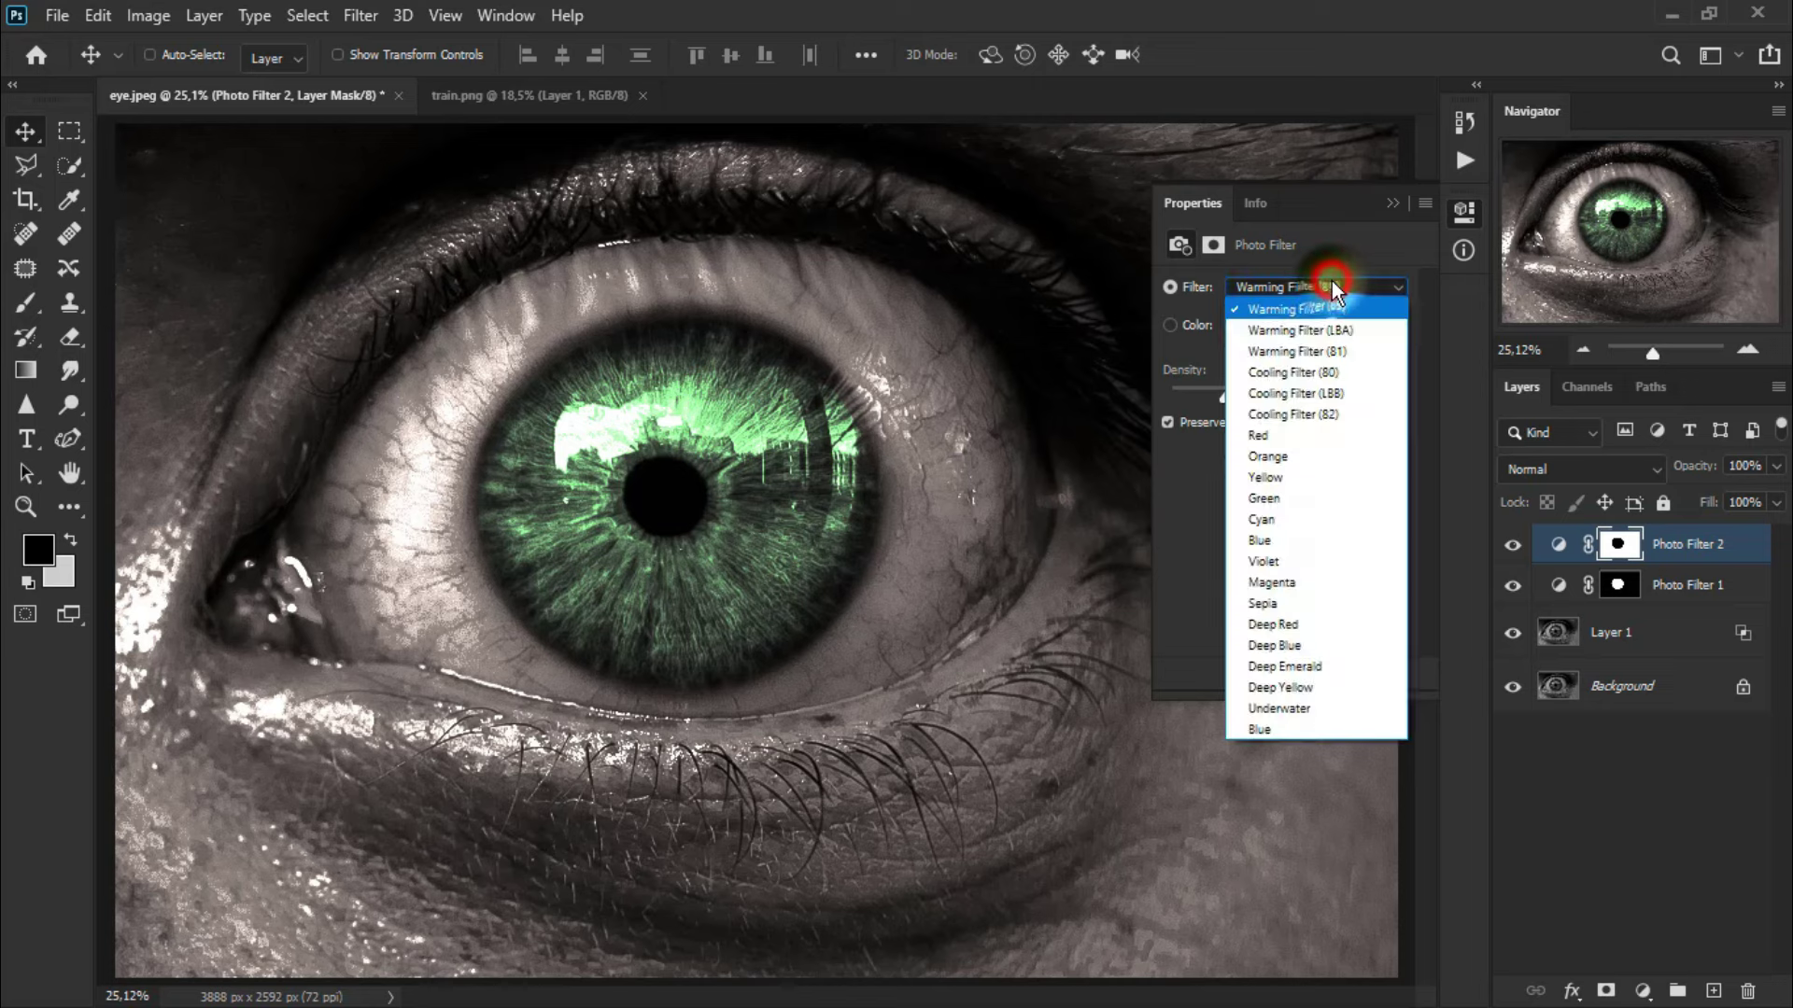
left_click(1318, 456)
left_click_drag(1223, 390, 1364, 409)
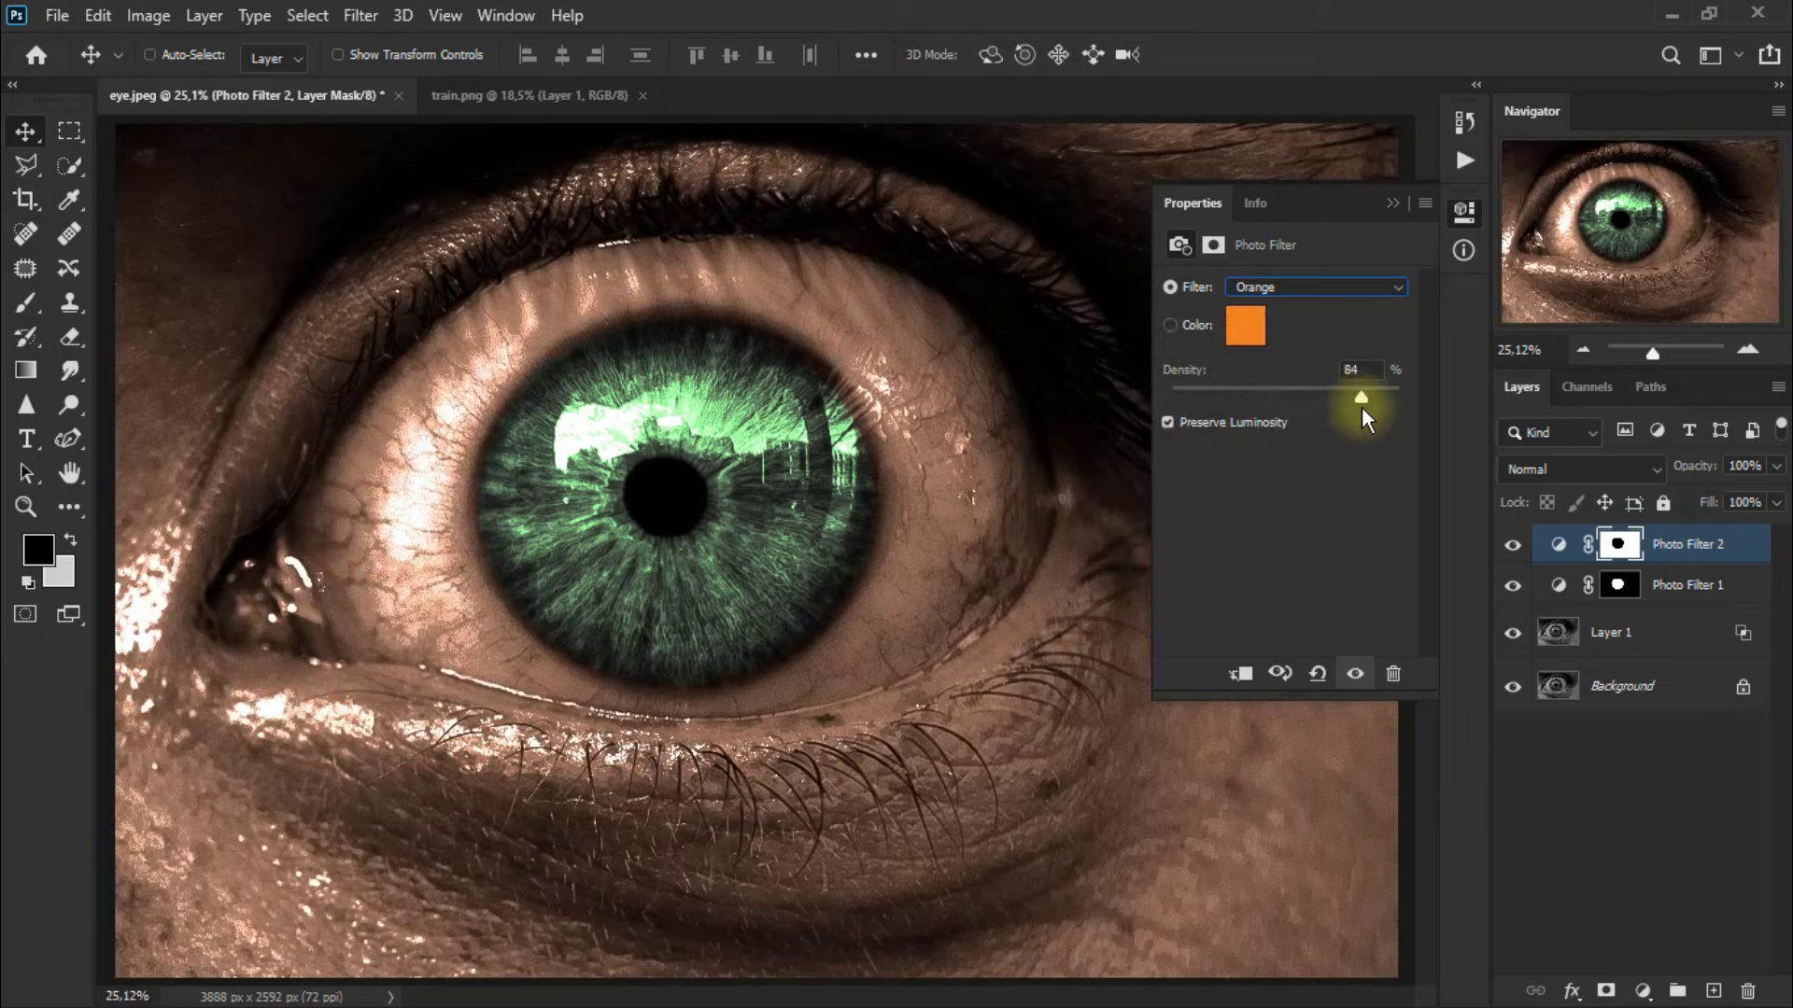
left_click(1393, 209)
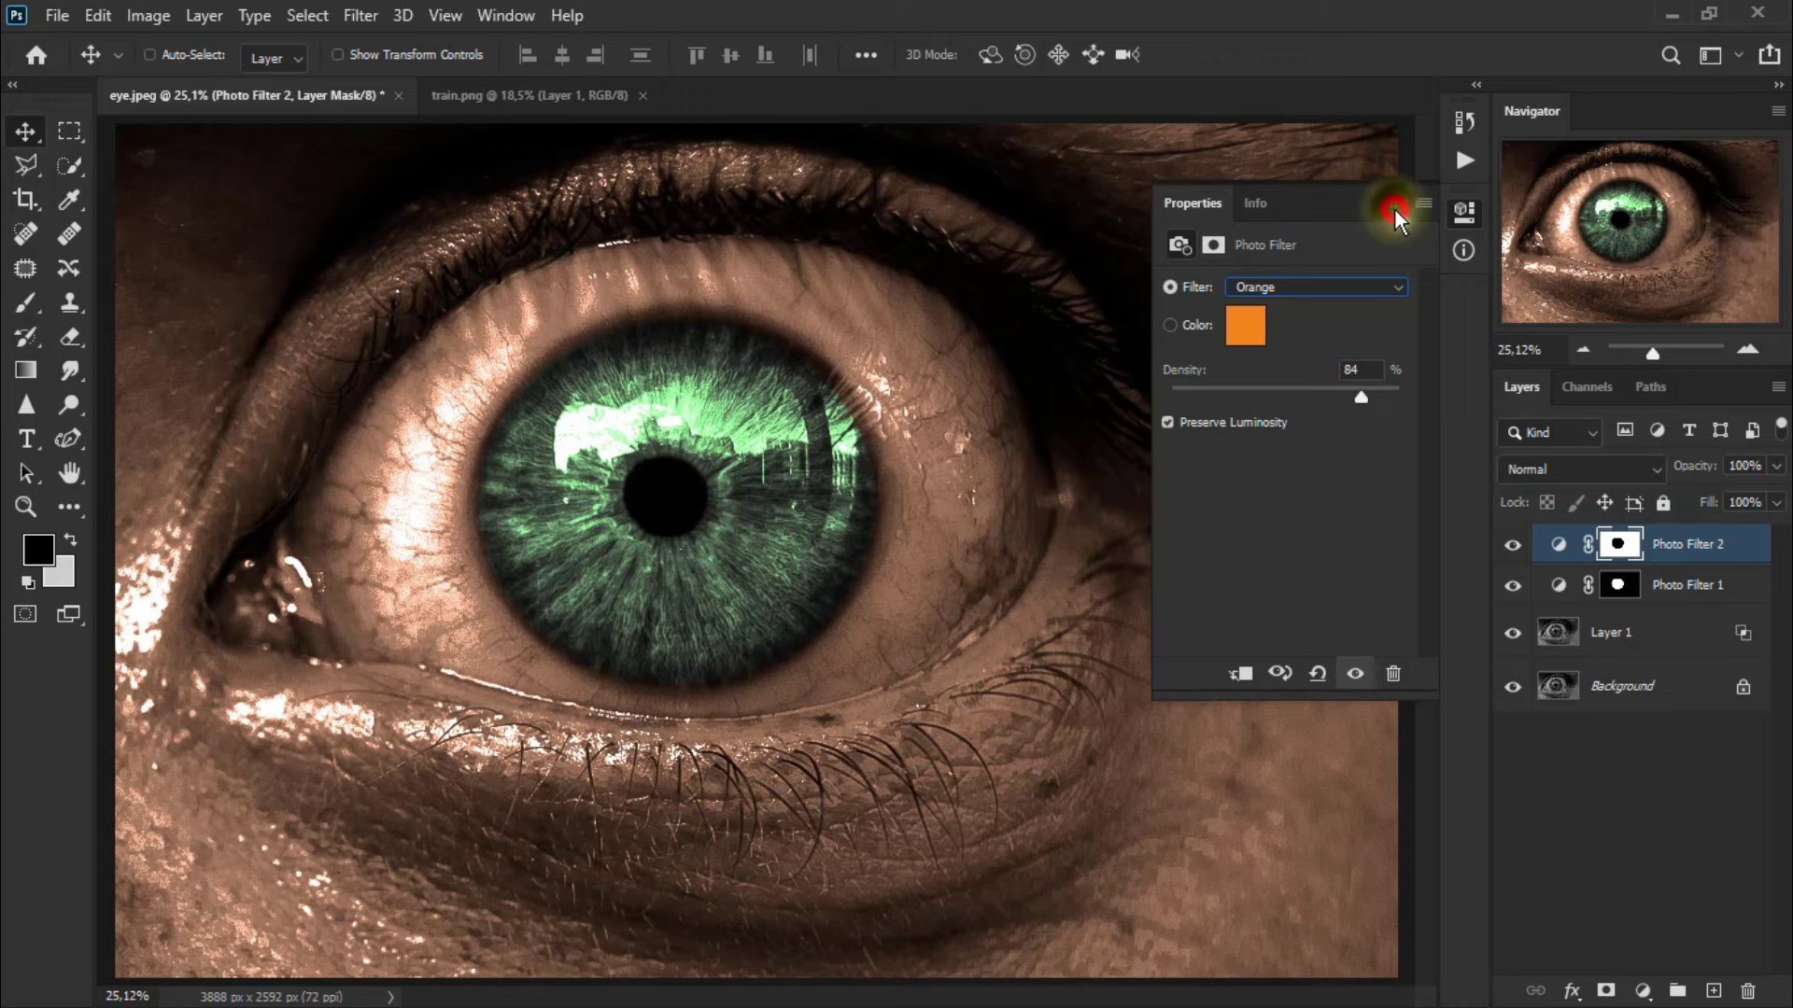
Step: Set the orange Photo Filter layer's blend mode to Color and compare the image with the layer hidden and shown
left_click(1567, 470)
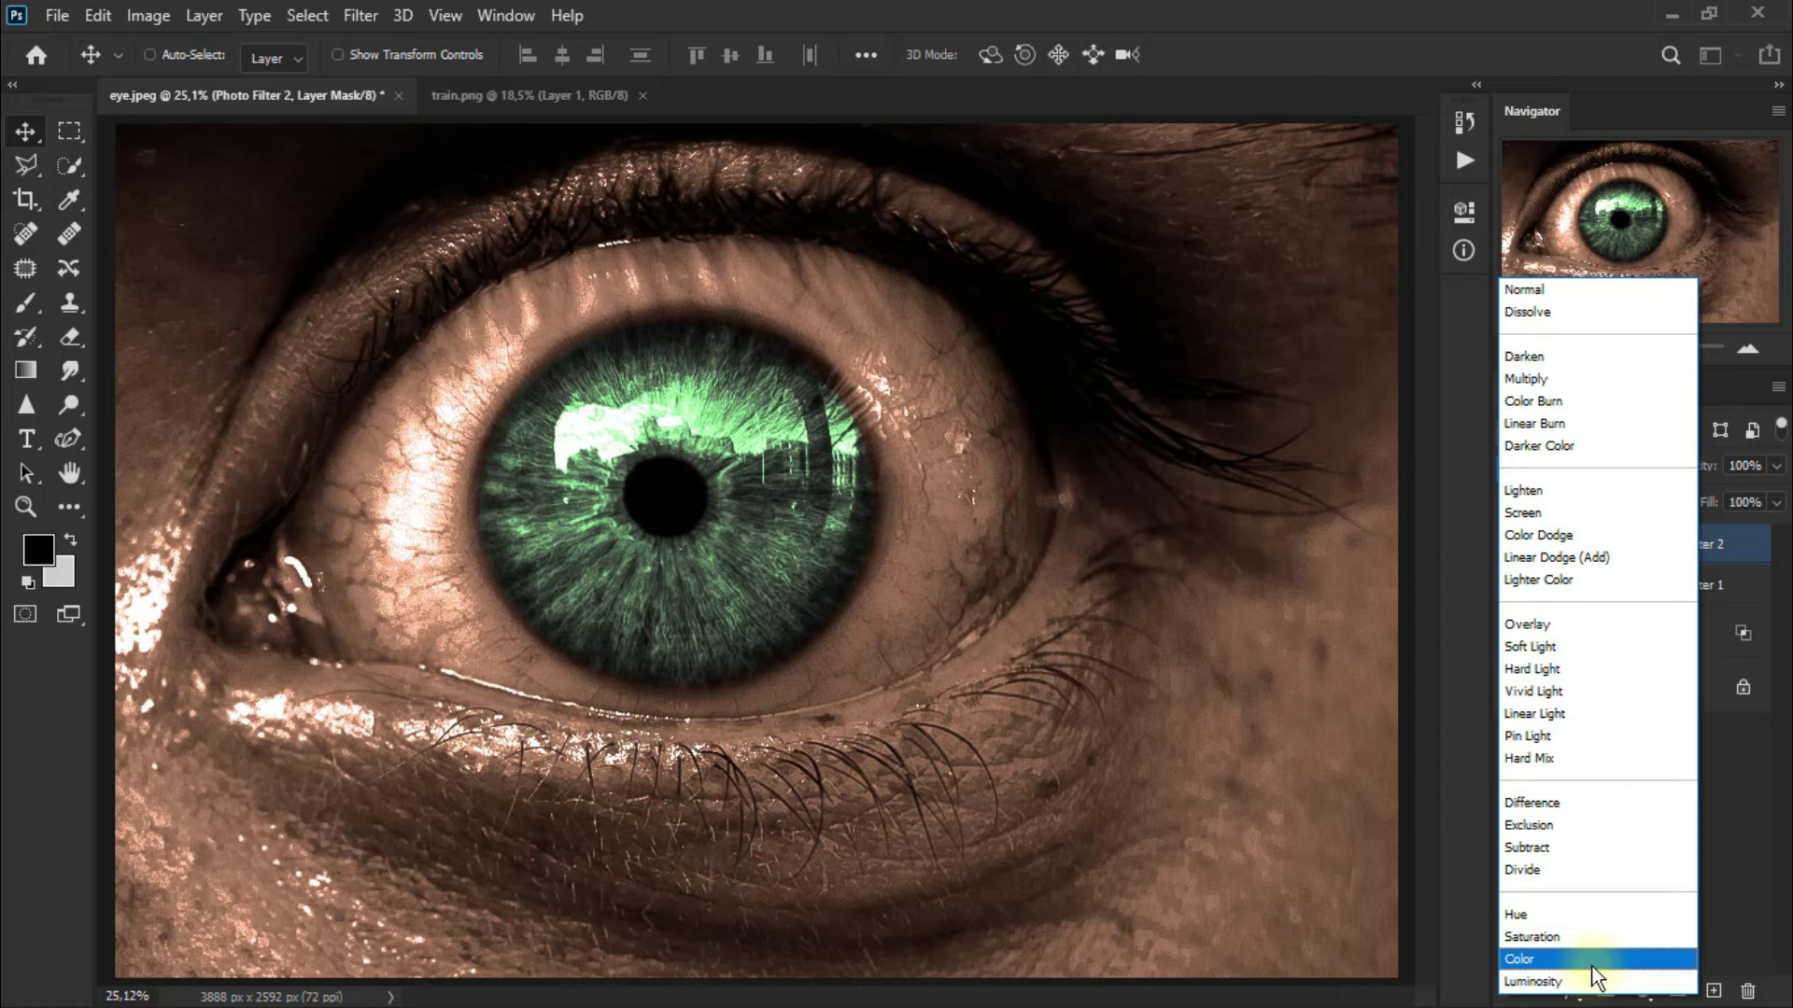
left_click(1592, 962)
left_click(1514, 545)
left_click(1513, 545)
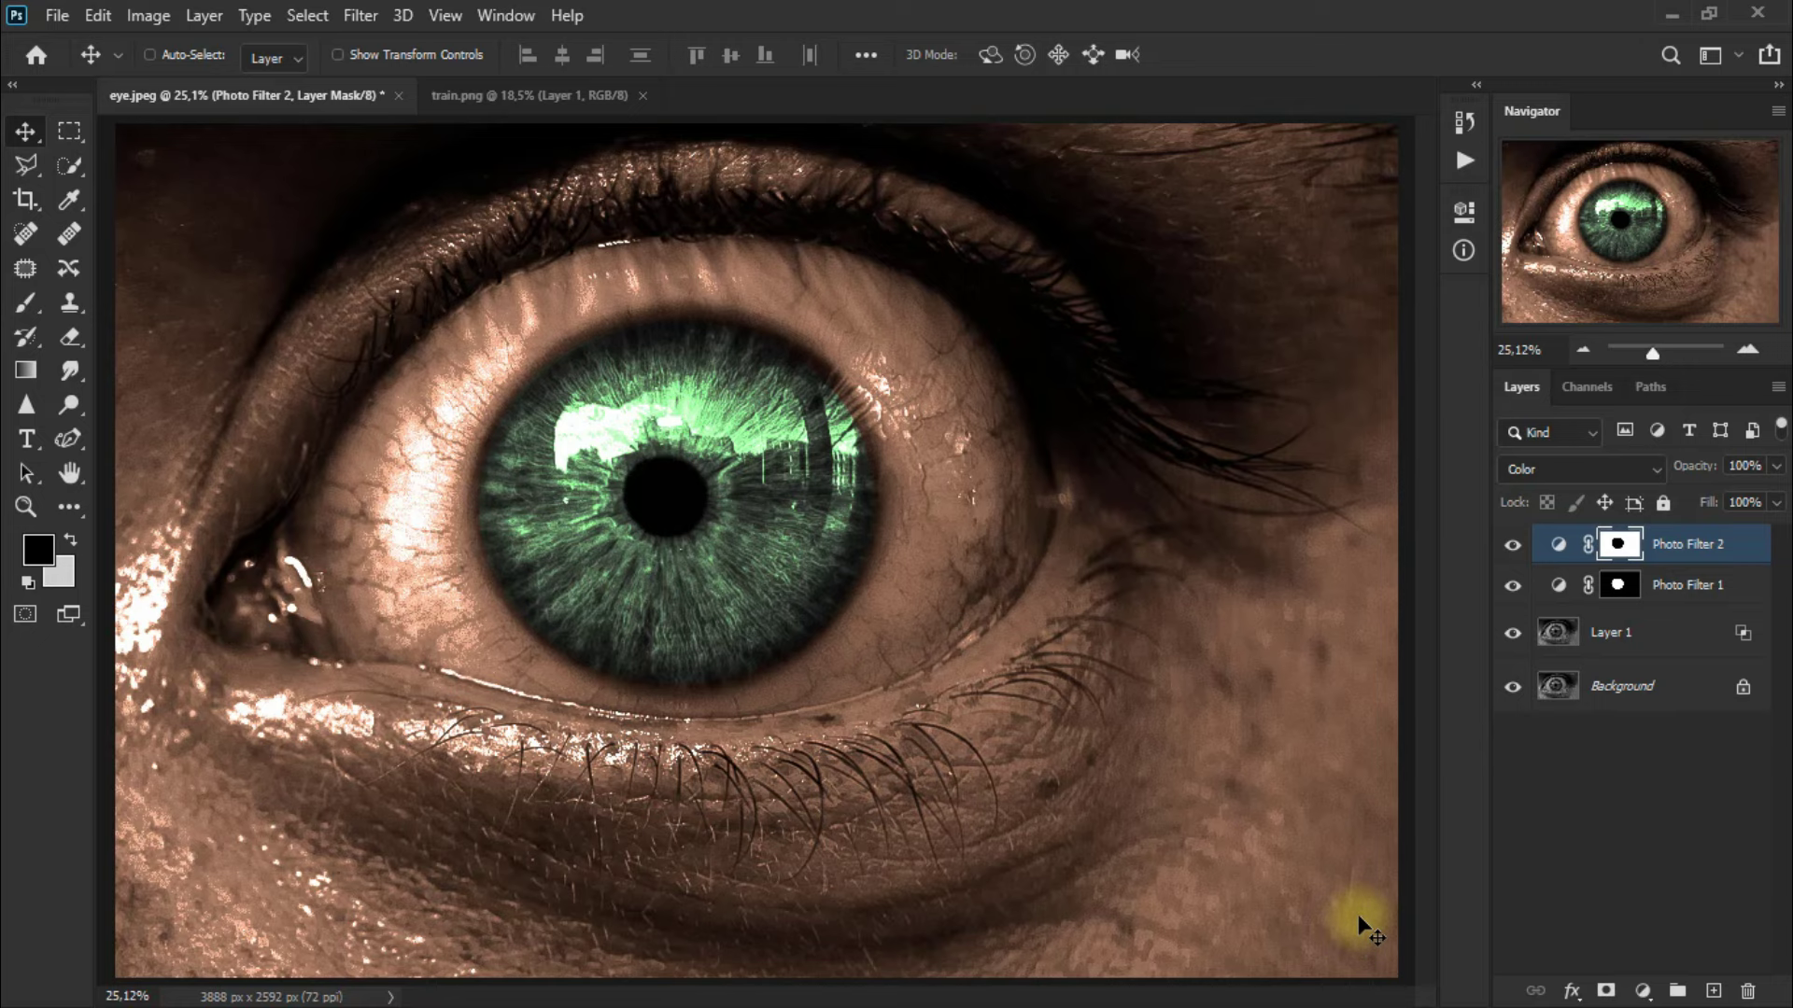
Step: Bring the train layer from train.png into the eye.jpeg document and flip it horizontally
left_click(562, 94)
mouse_move(764, 582)
left_mouse_down()
mouse_move(336, 98)
mouse_move(750, 604)
left_mouse_up()
left_click(98, 15)
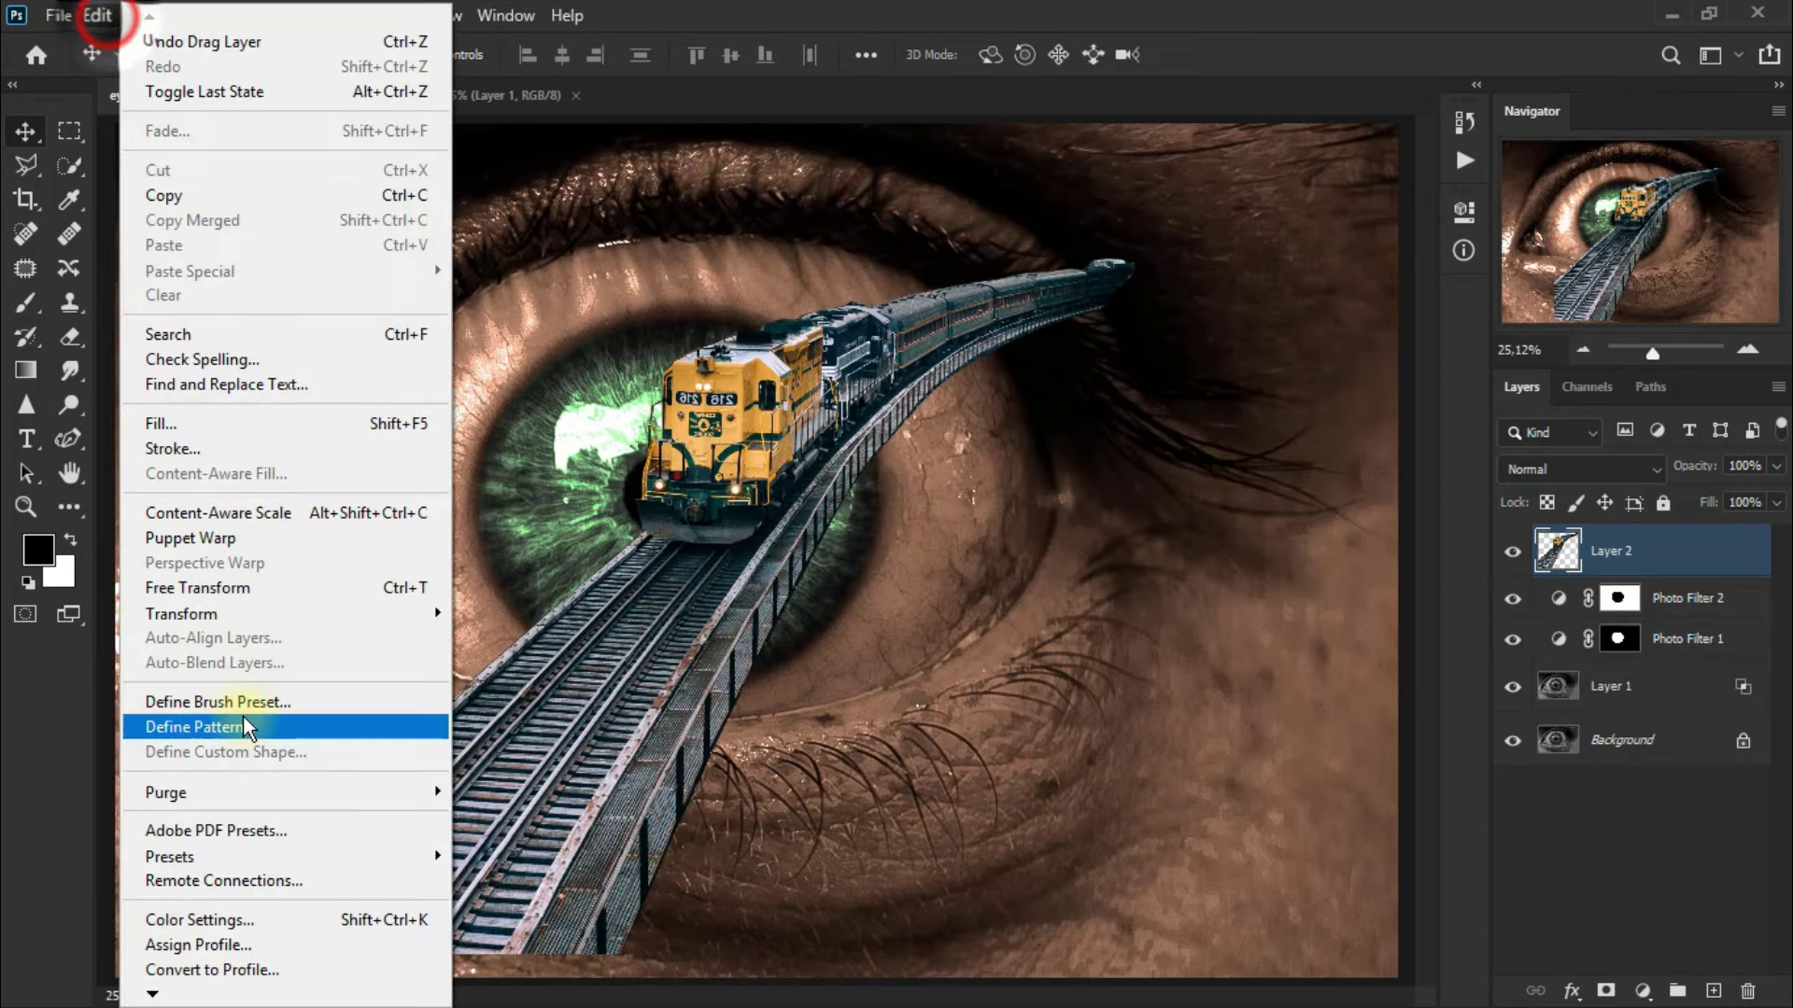
mouse_move(284, 617)
left_click(523, 587)
Step: Position the train so its tail emerges from the pupil and the tracks reach the image's lower-right corner, and close train.png
left_click_drag(833, 560, 1102, 765)
left_click_drag(1102, 765, 1100, 756)
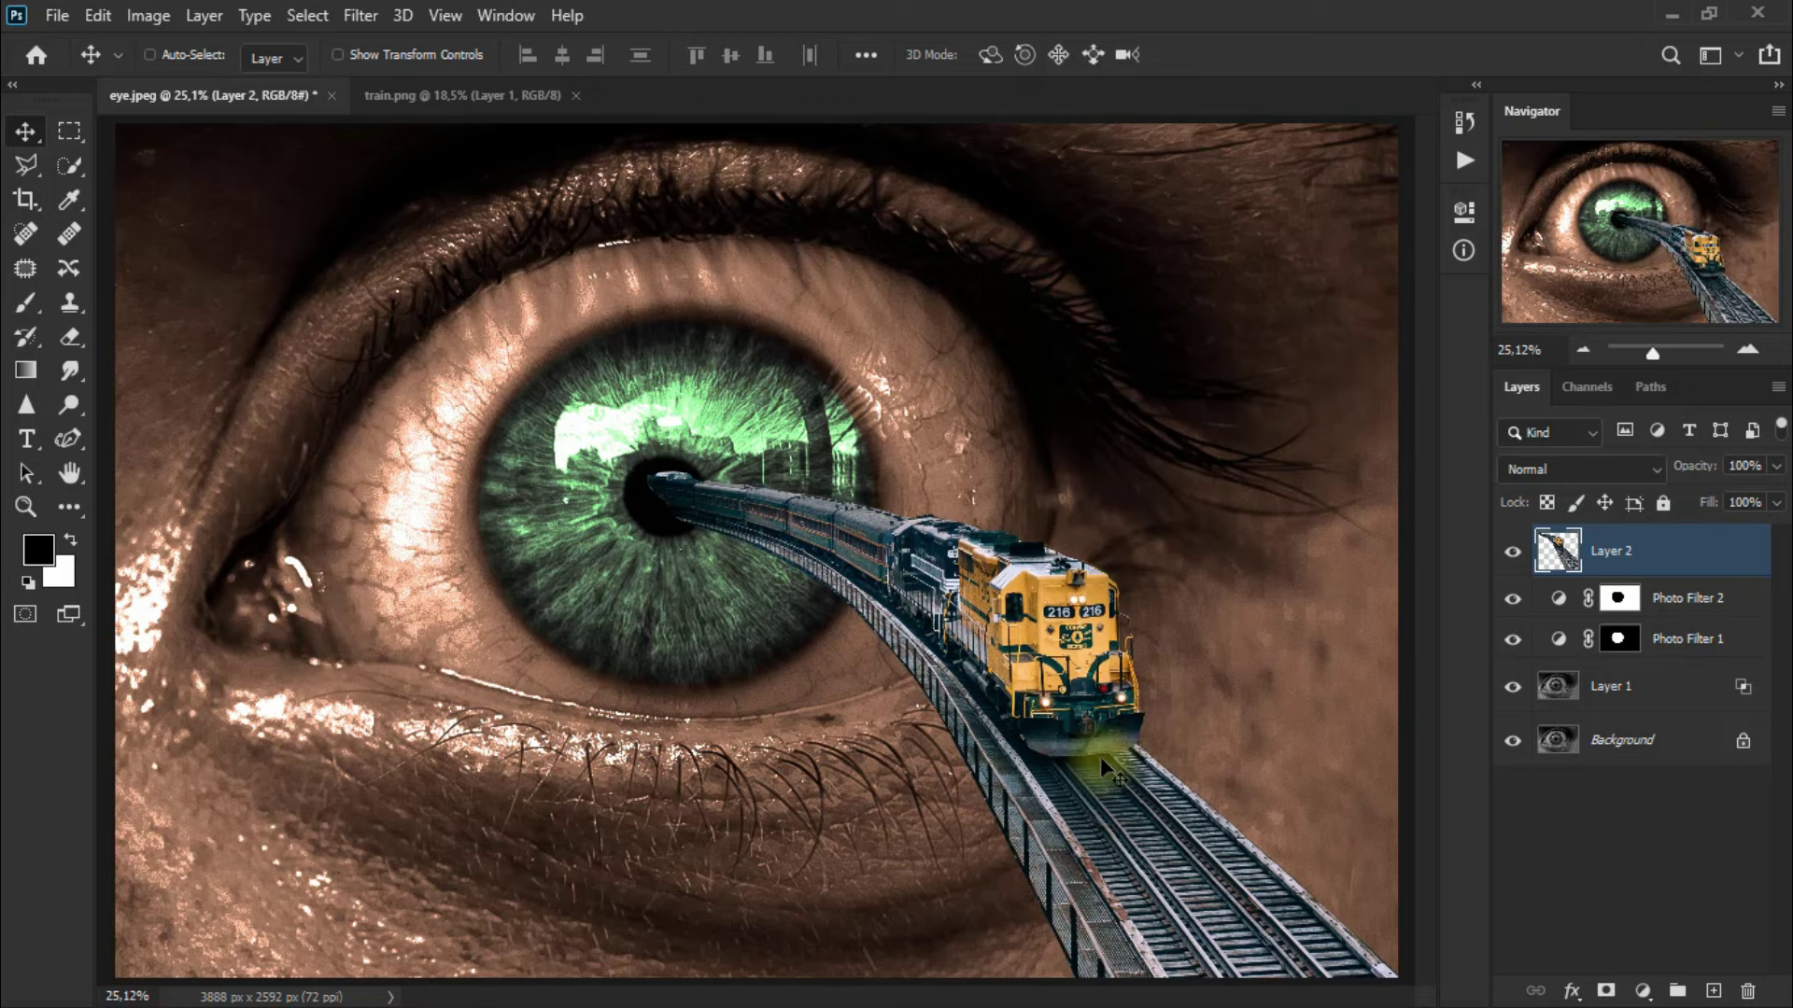
left_click(484, 97)
left_click(577, 97)
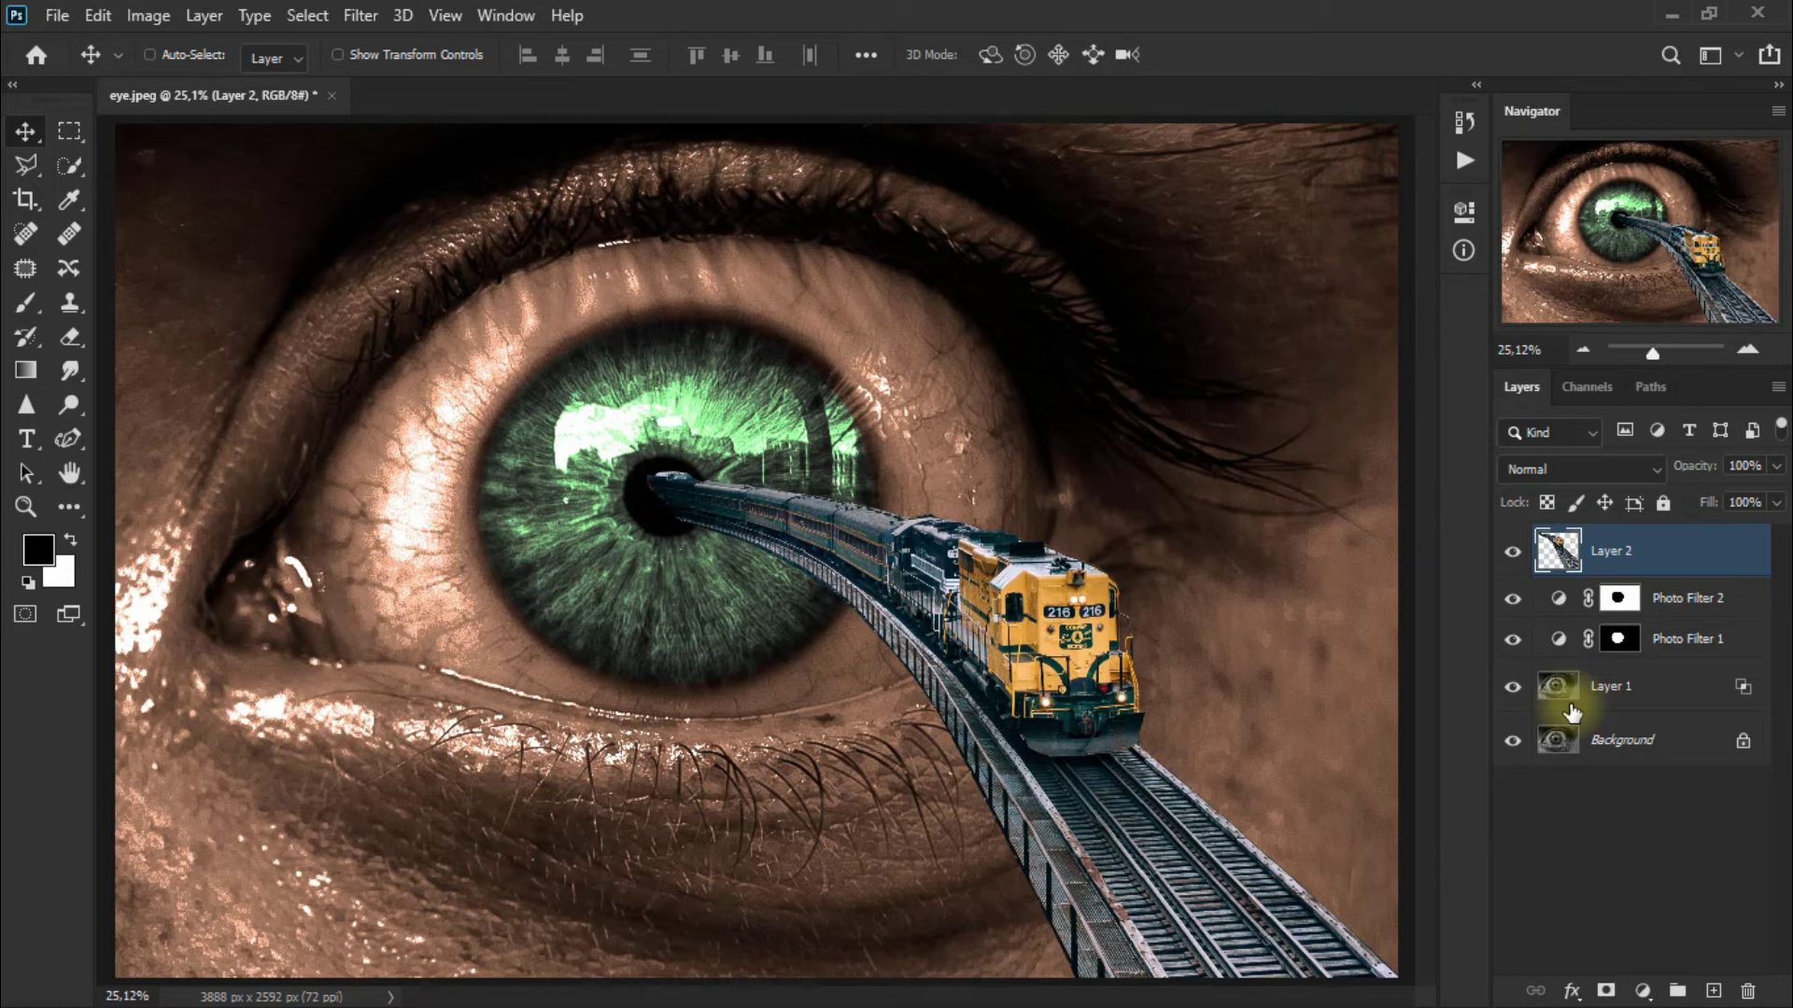
Step: Create a black silhouette of the train and tracks on a new layer, filled from the train's outline selection at 100% opacity, and deselect
left_click(1556, 556, "ctrl")
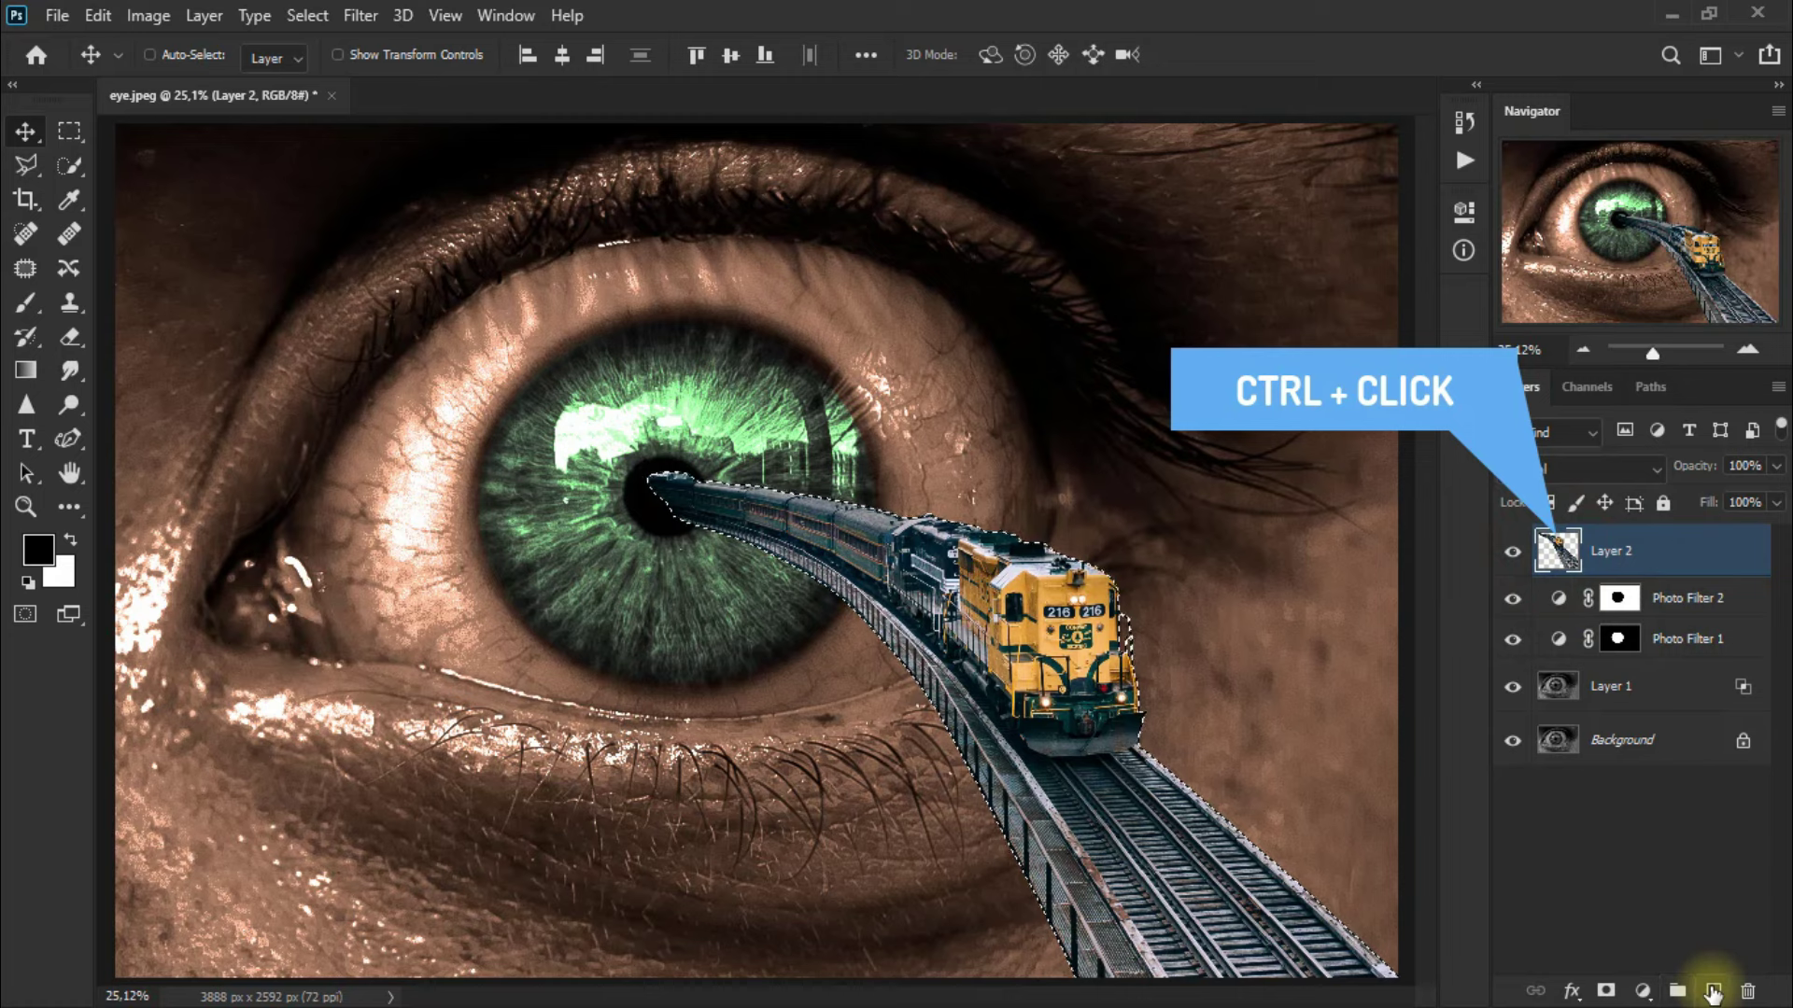
left_click(1712, 990)
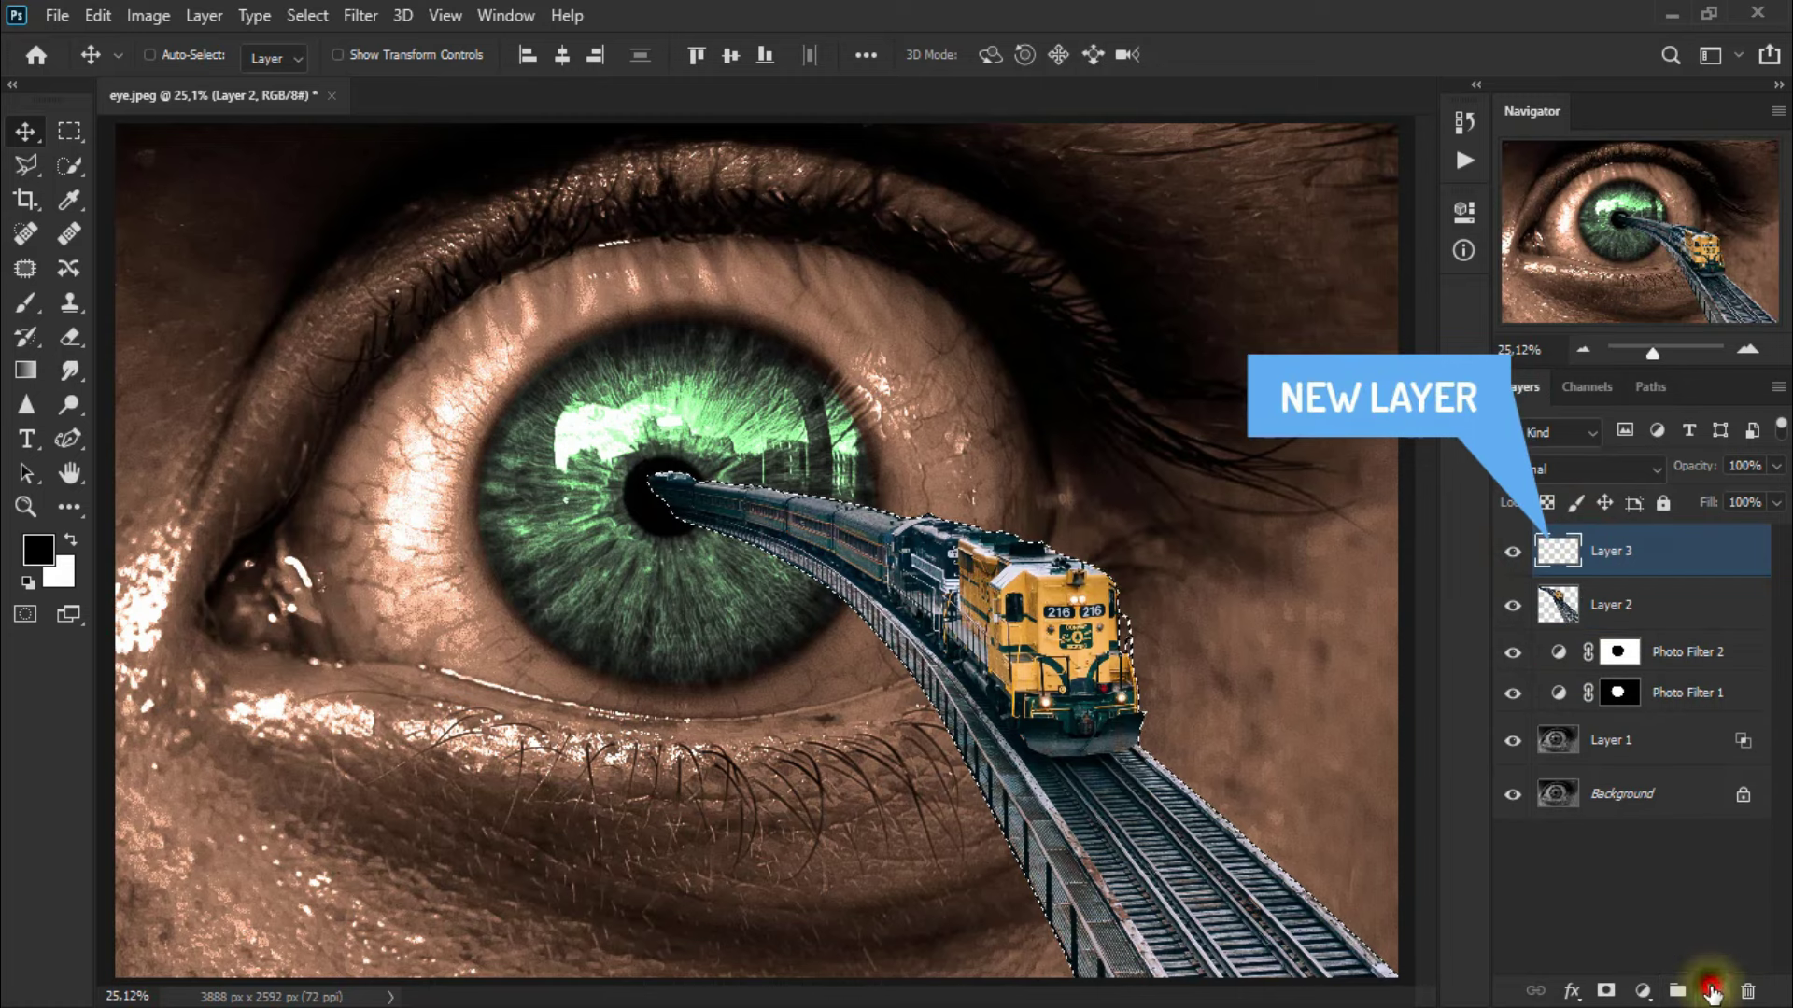
left_click(99, 17)
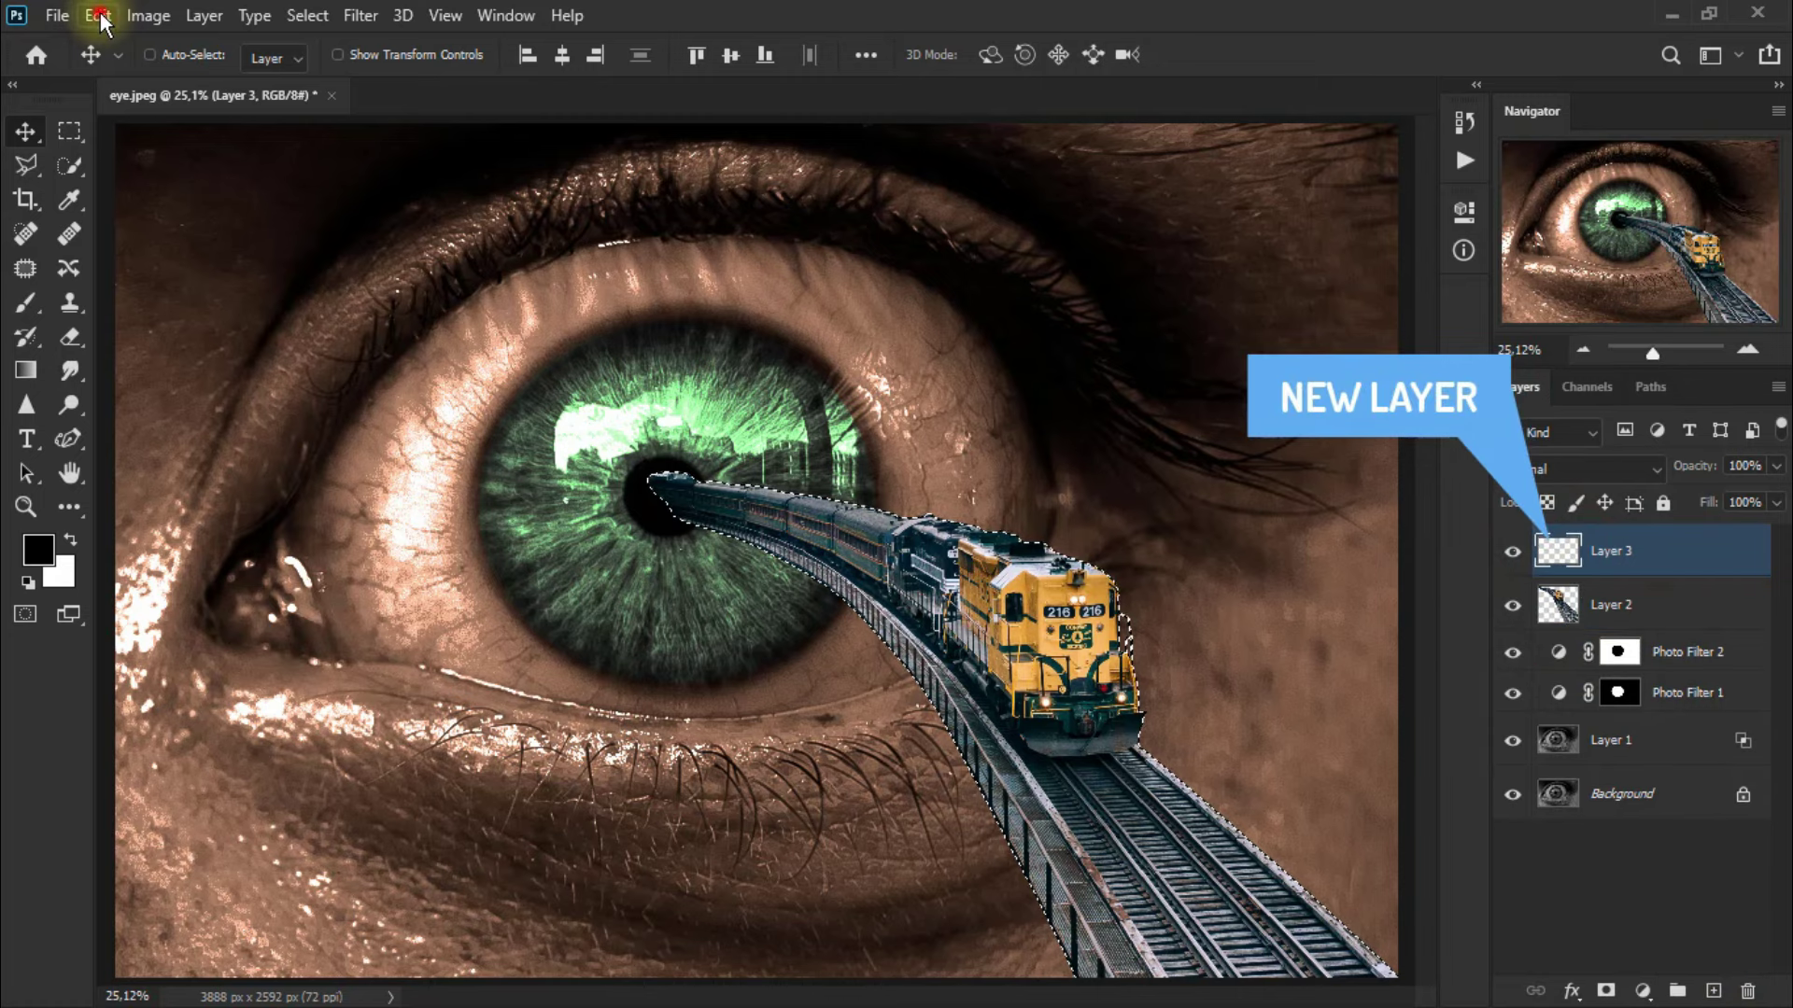
left_click(293, 421)
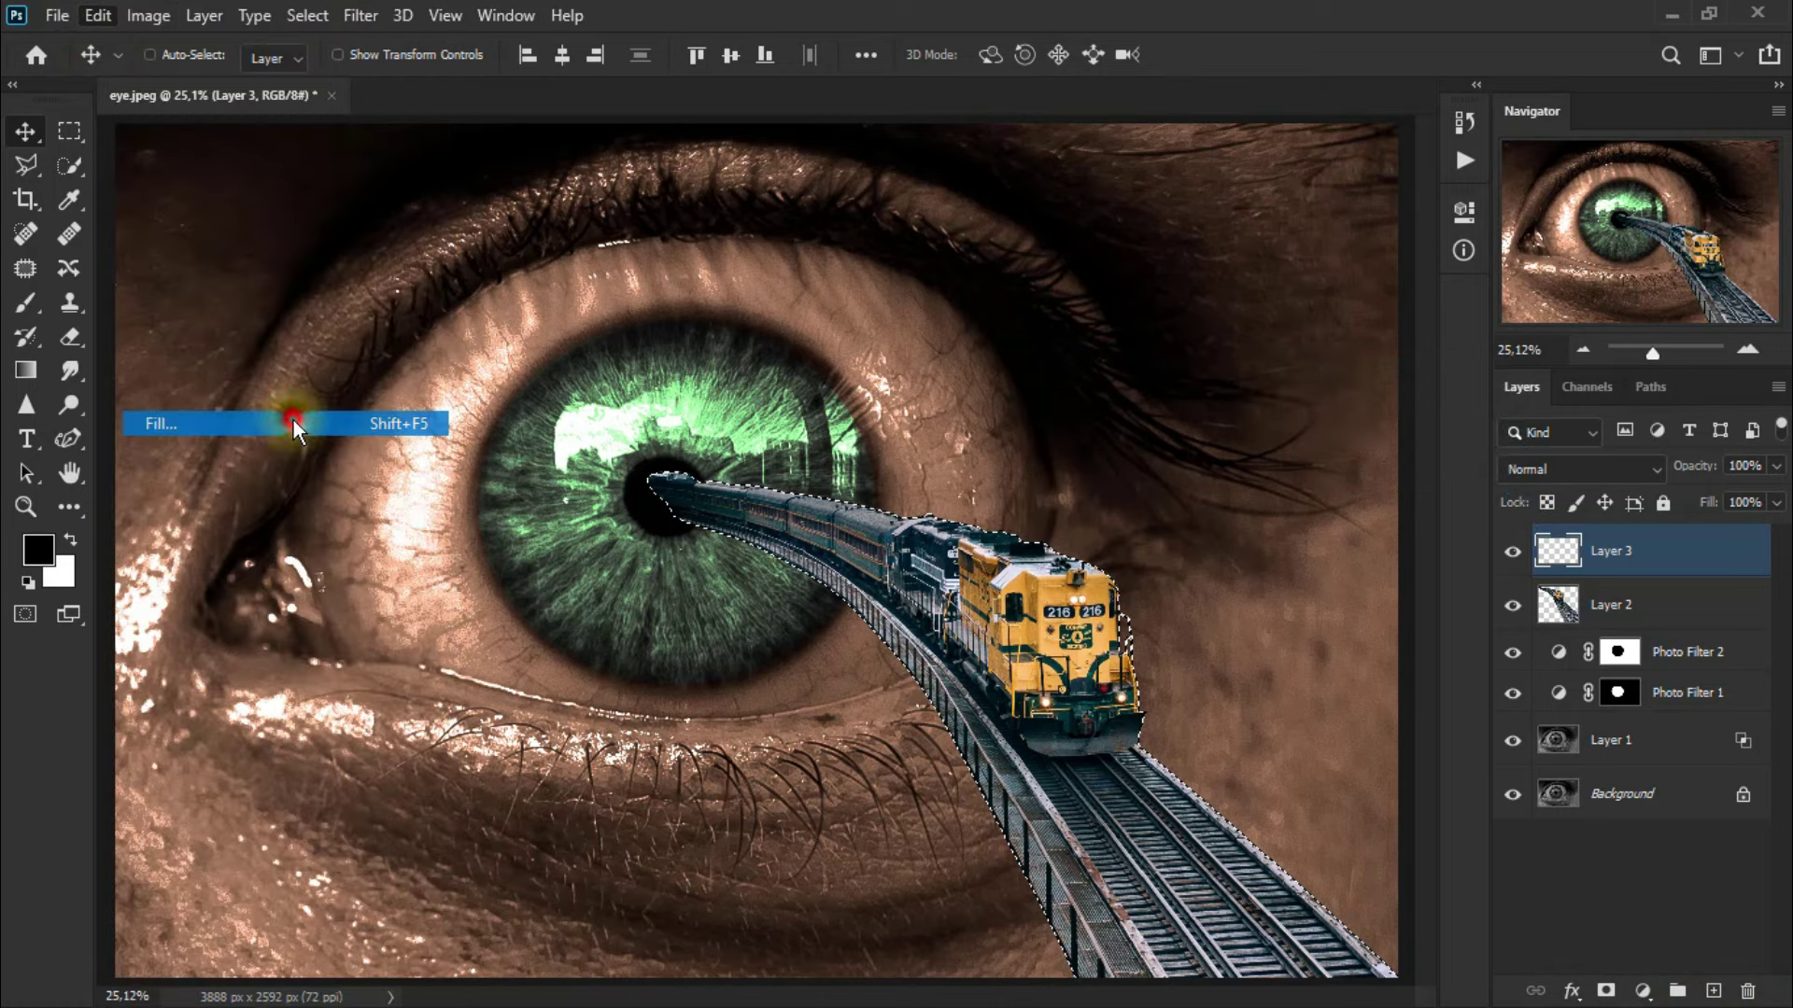
left_click(816, 182)
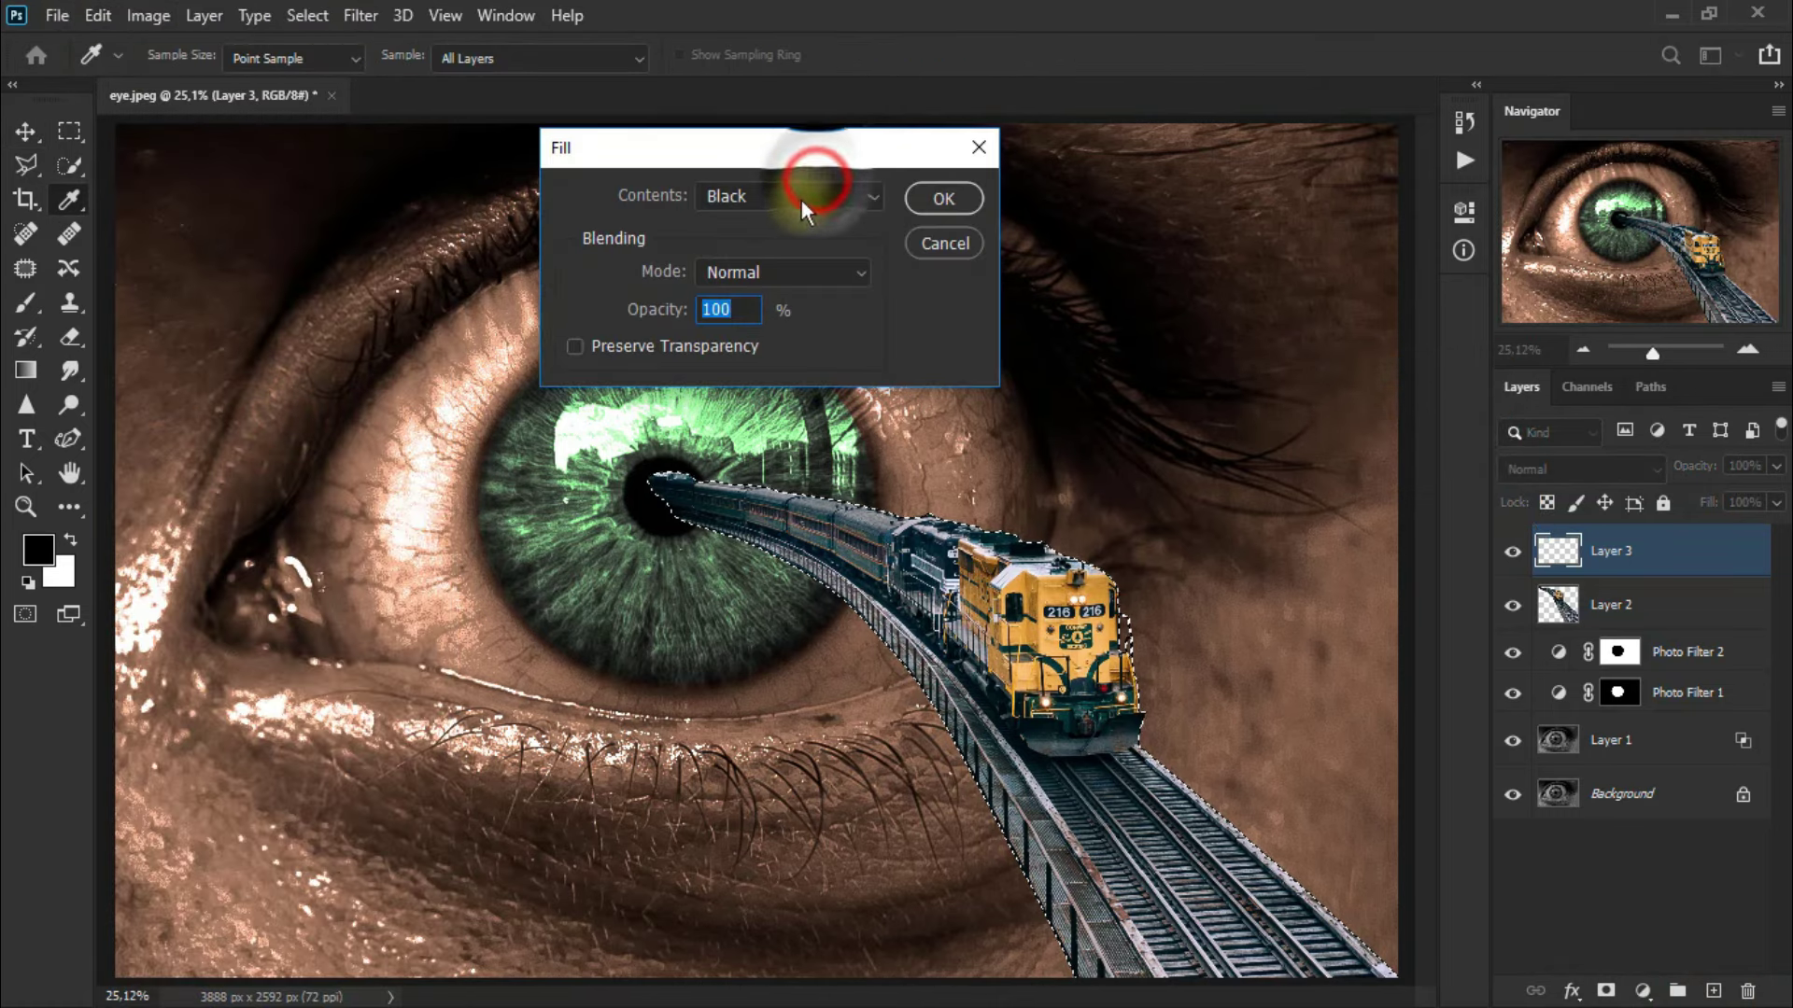
left_click(788, 394)
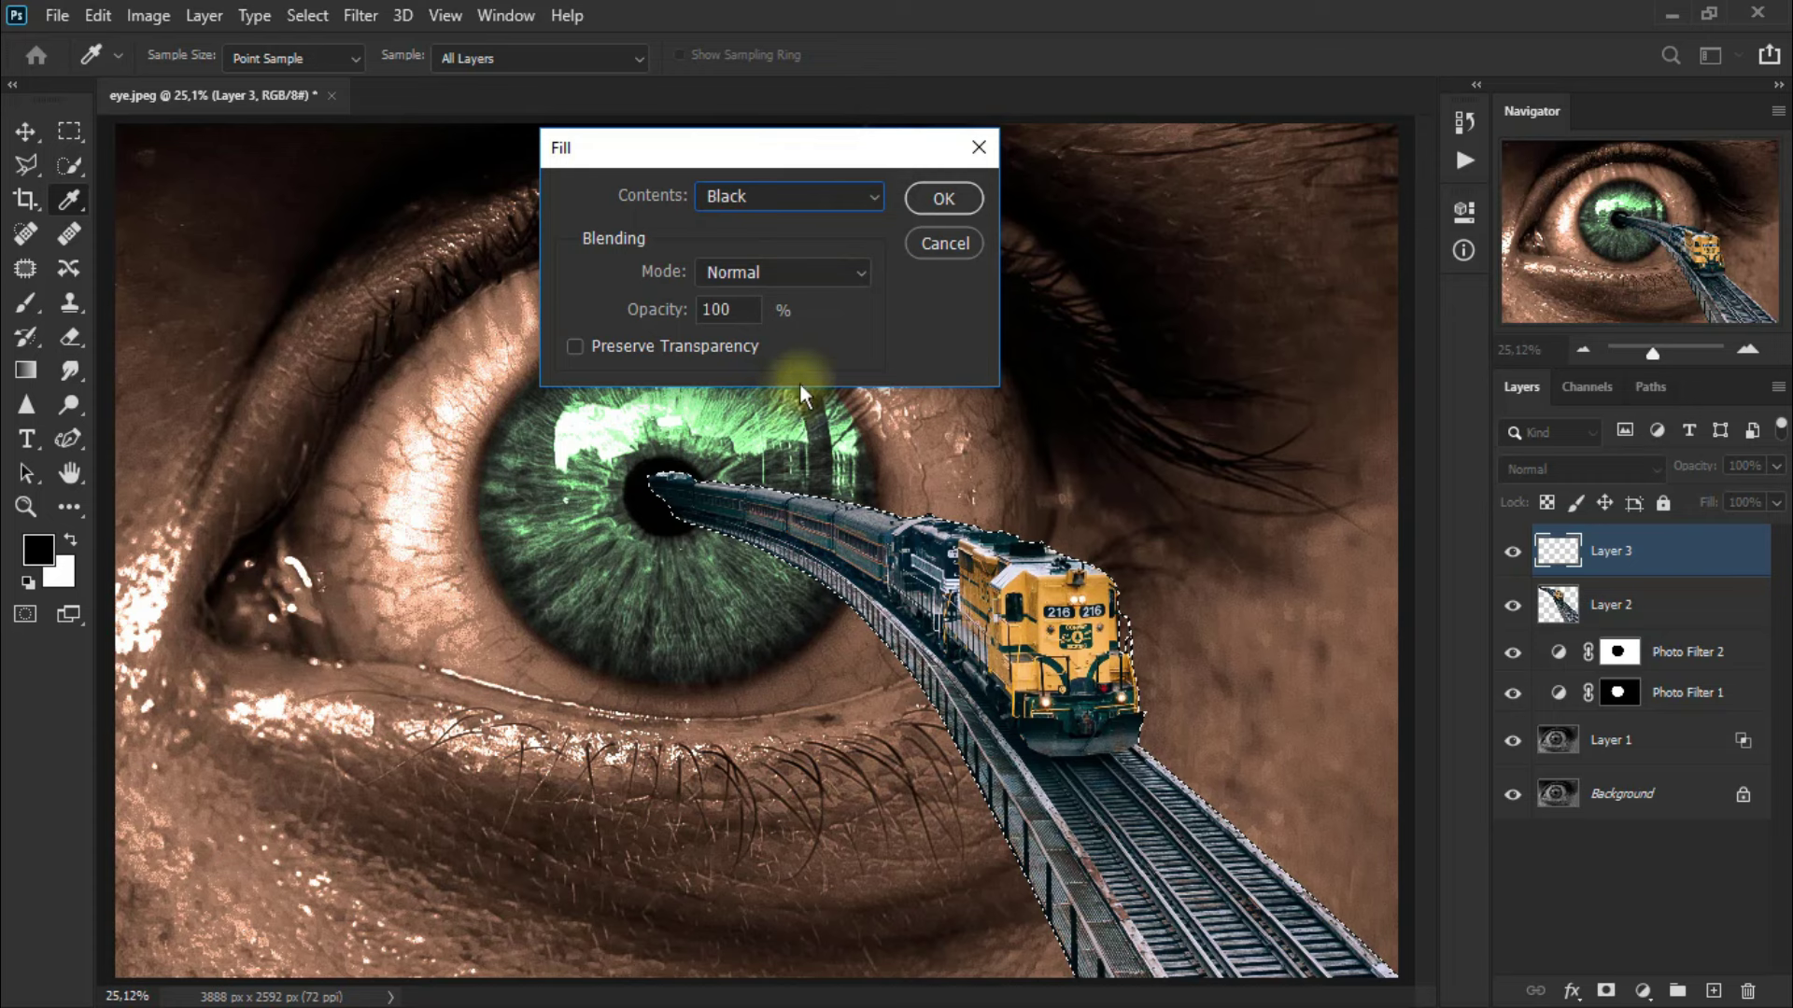
left_click(941, 199)
key("v")
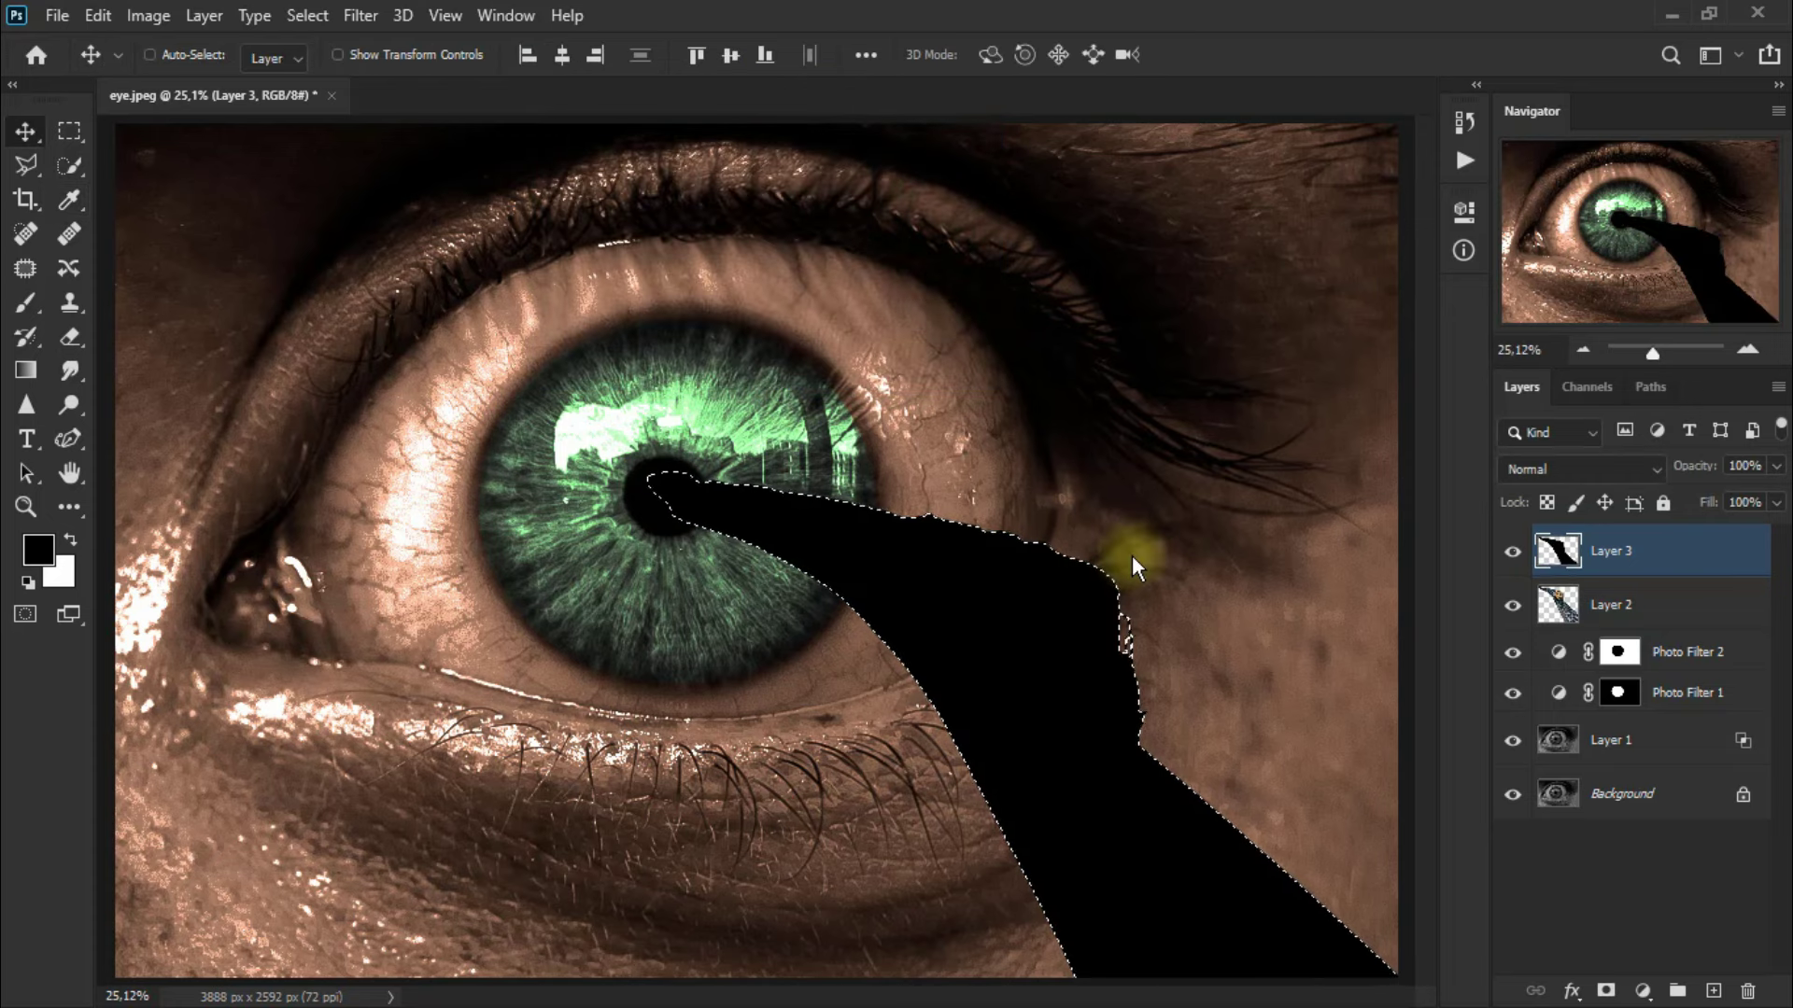
key("ctrl+d")
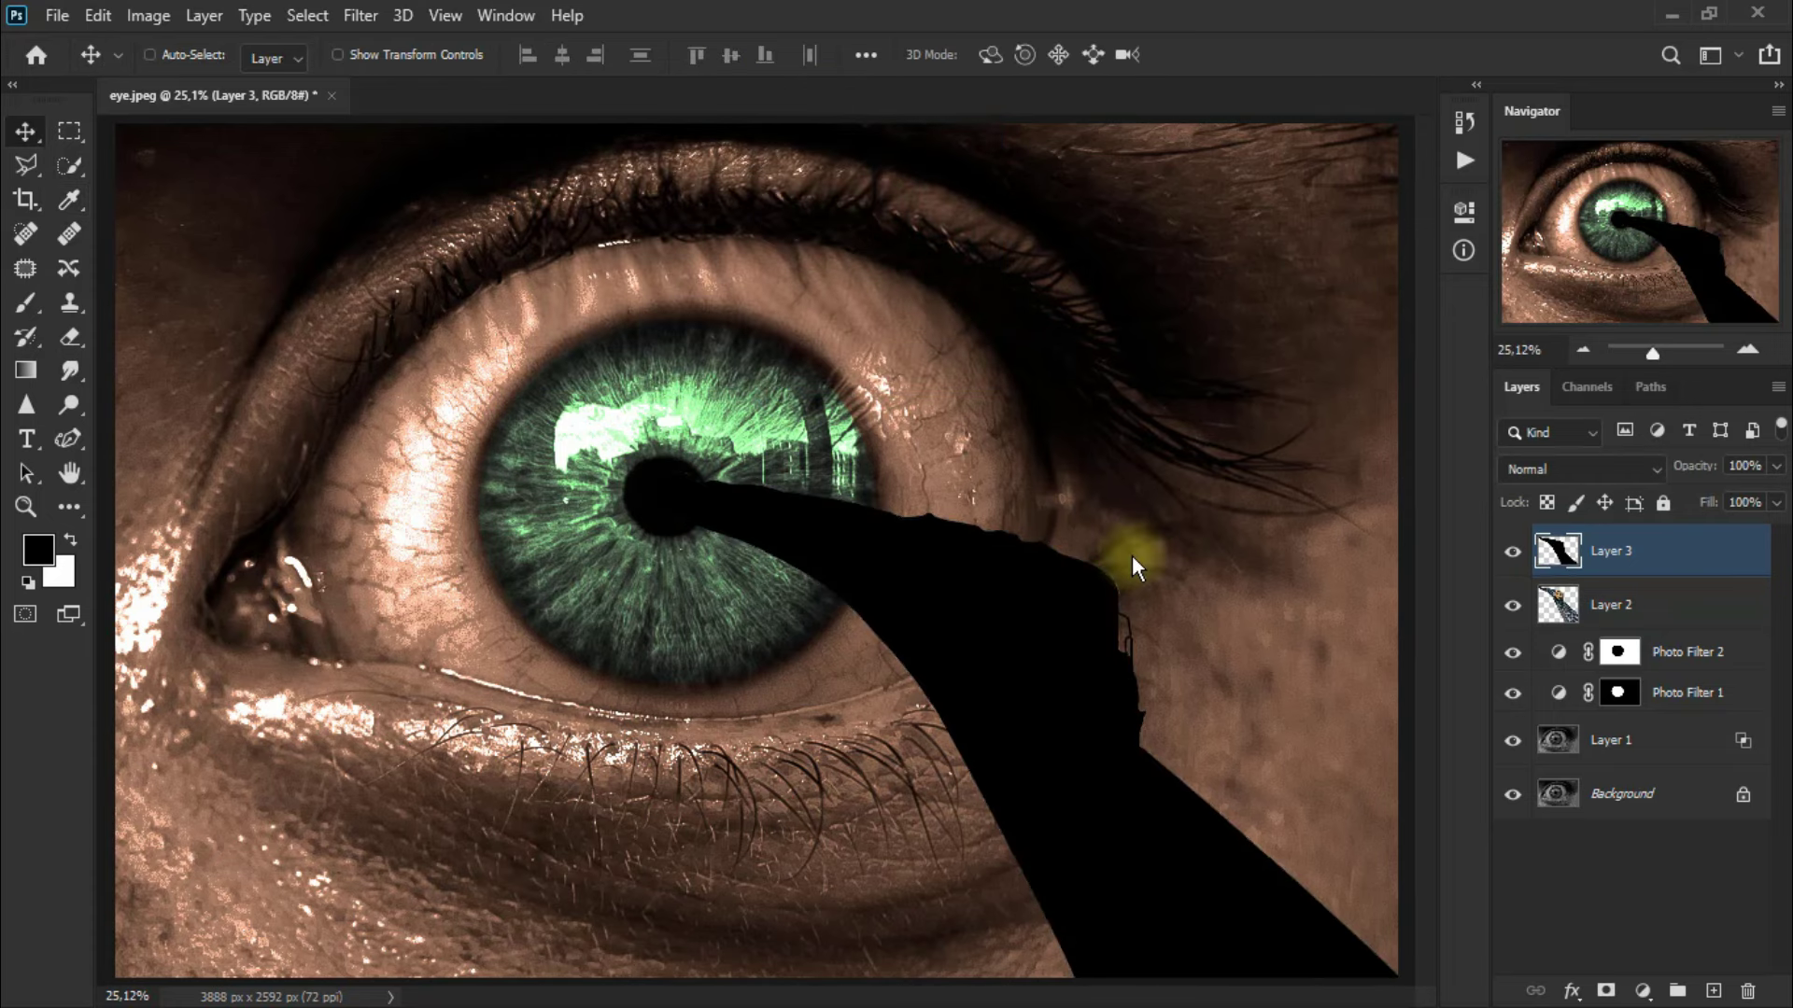
Step: Soften the black train silhouette with a Gaussian Blur of about 115 pixels radius
left_click(360, 14)
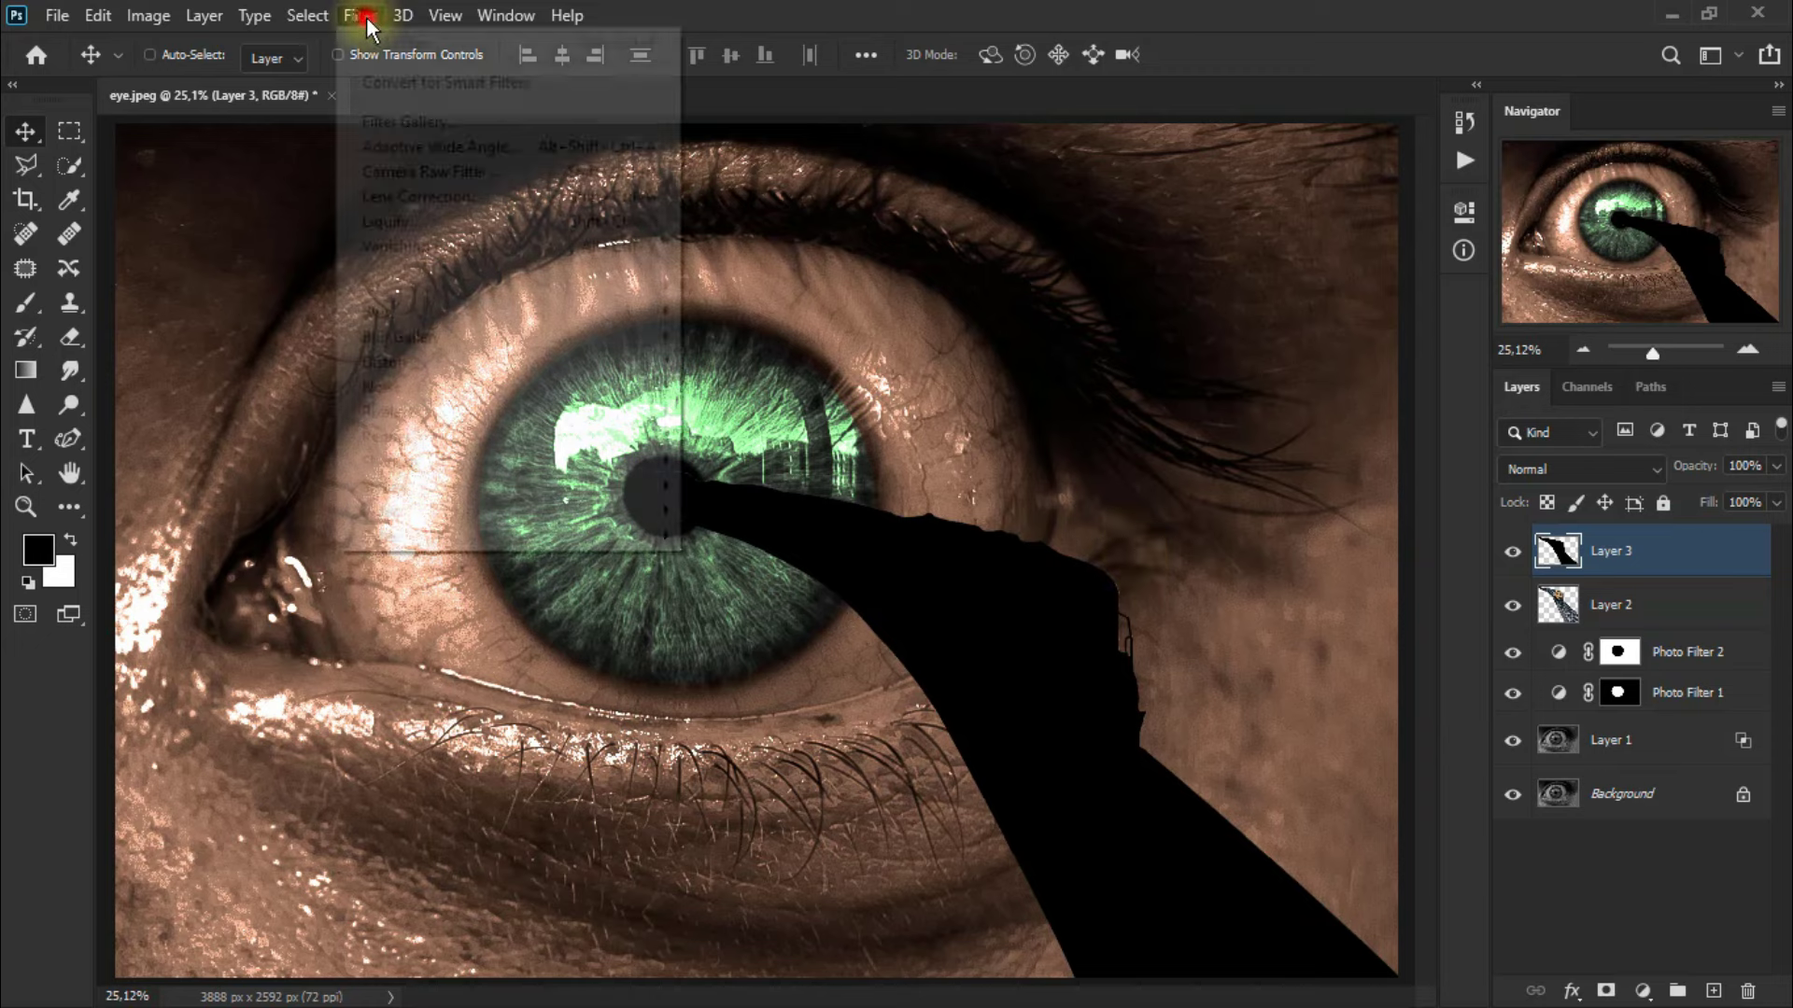
mouse_move(487, 311)
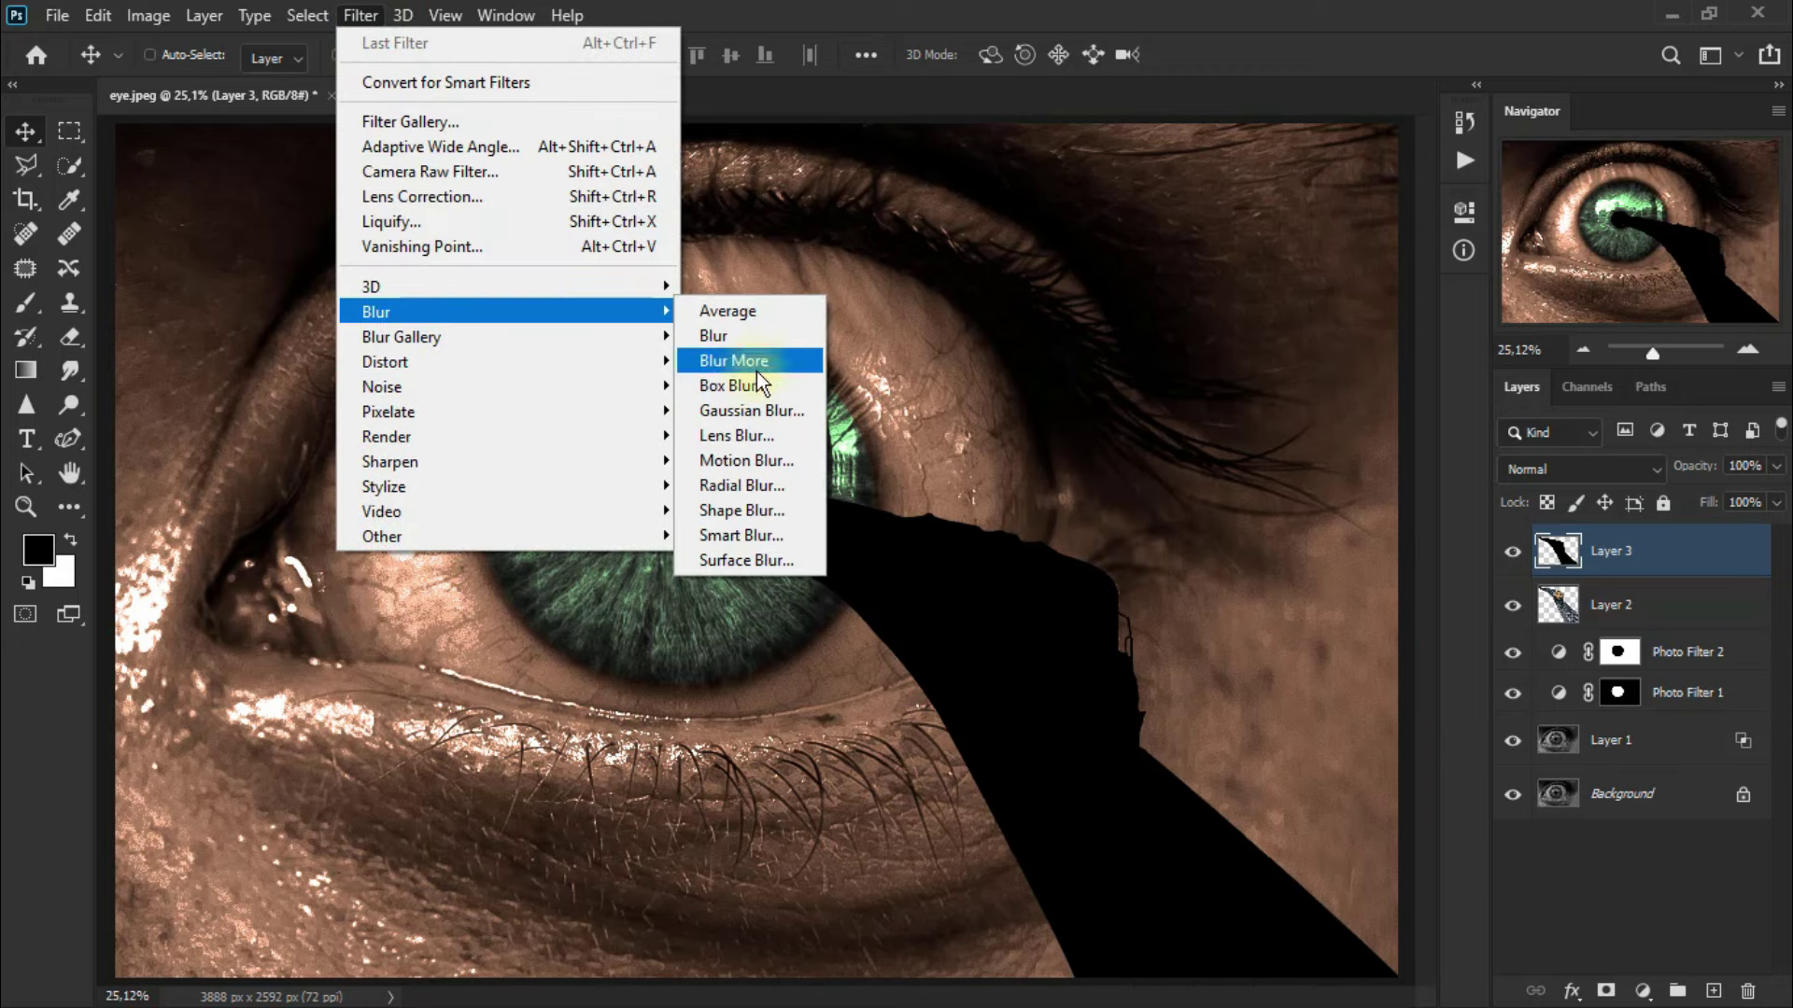
left_click(765, 402)
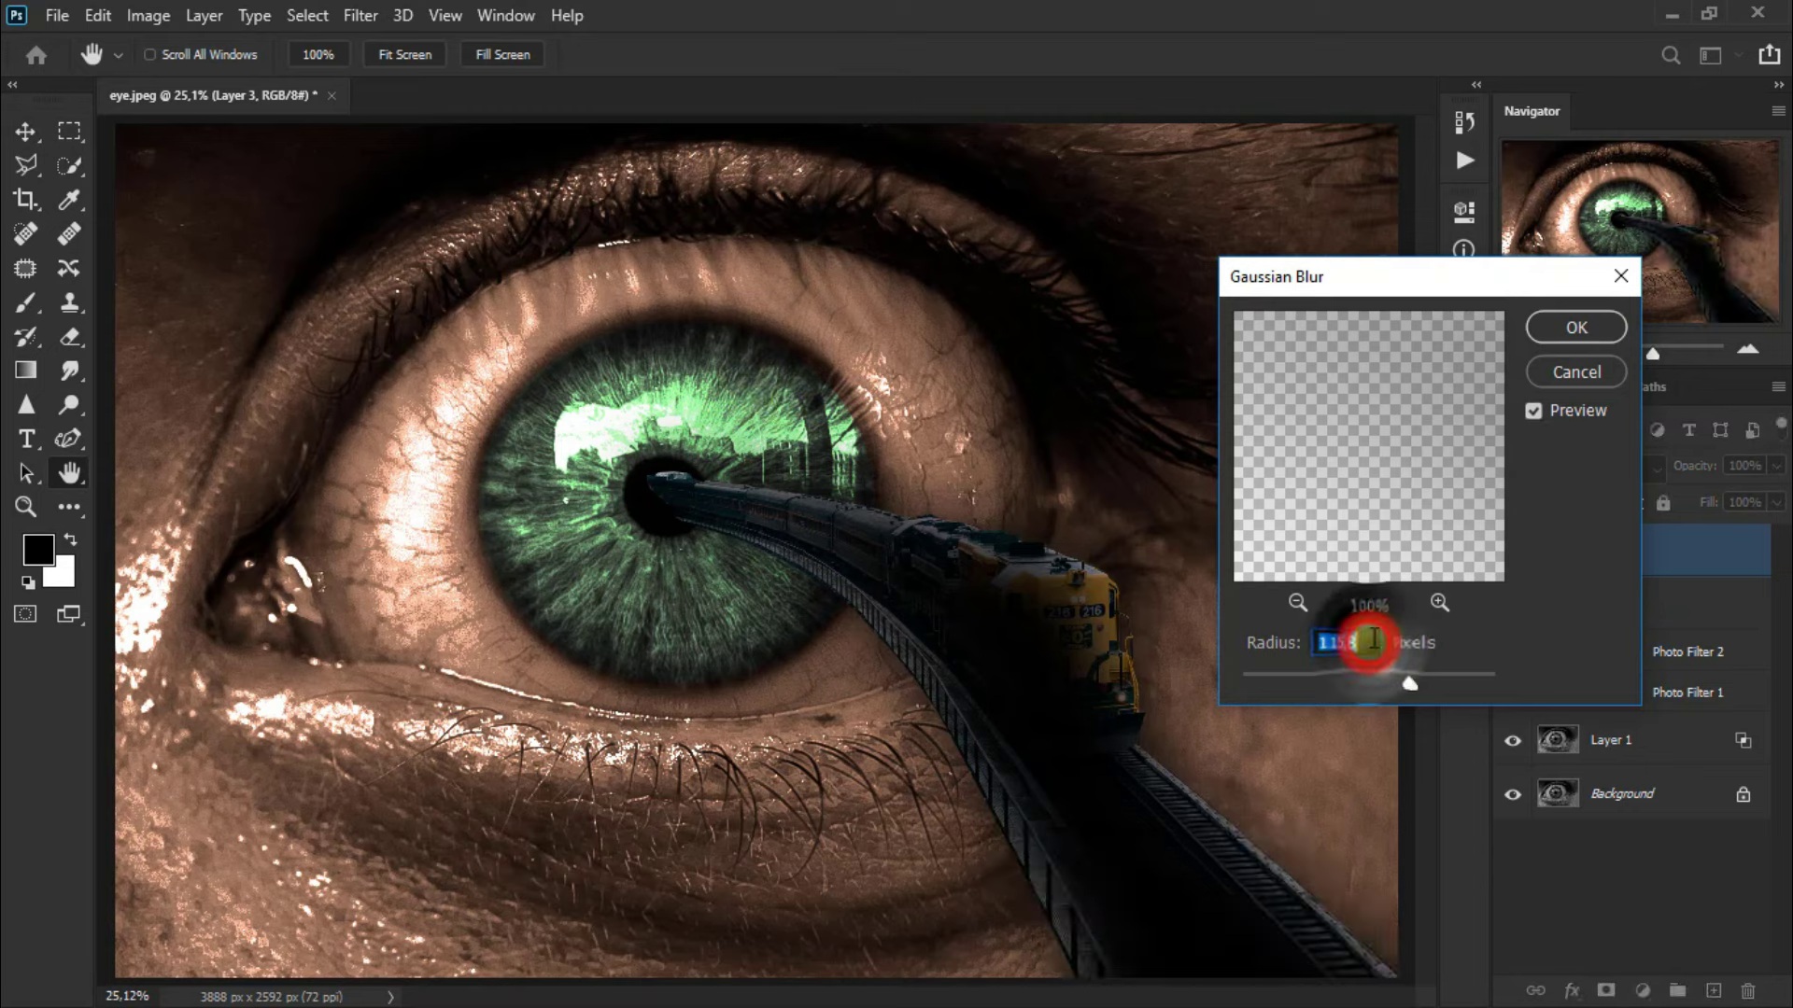
left_click(1578, 328)
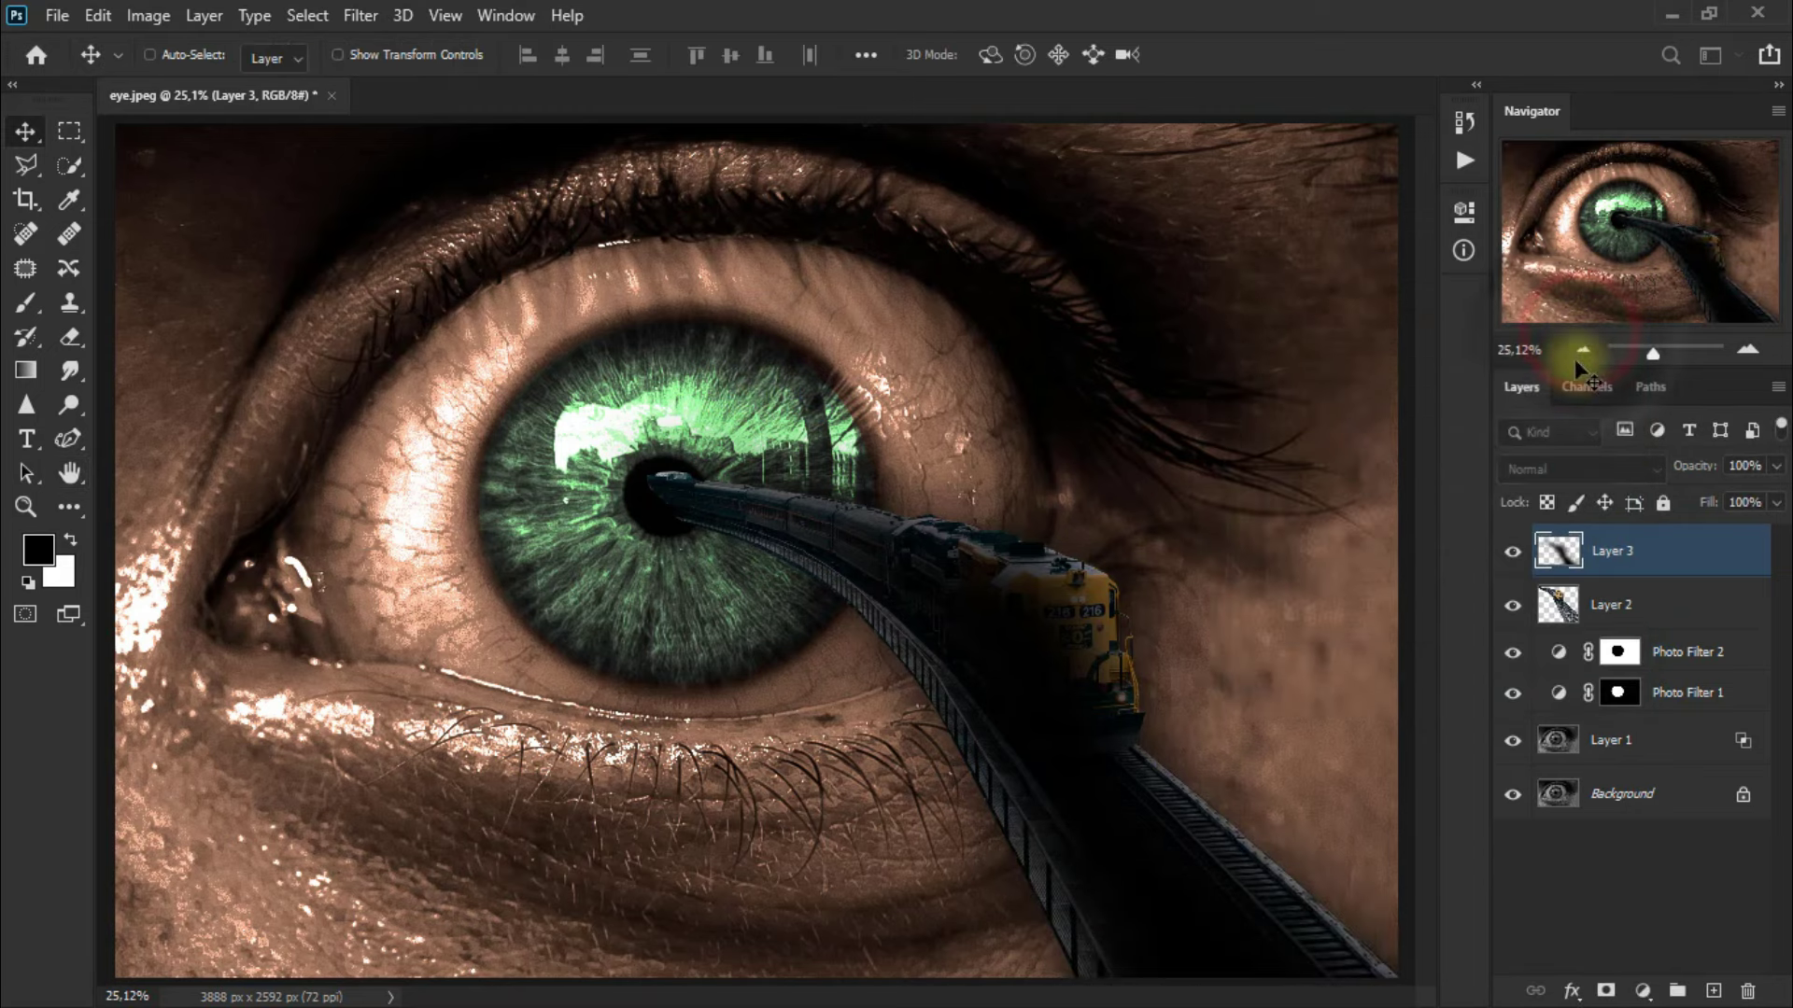
Step: Set the blurred silhouette layer's blend mode to Overlay and place it directly beneath the train layer as a shadow
left_click(1561, 471)
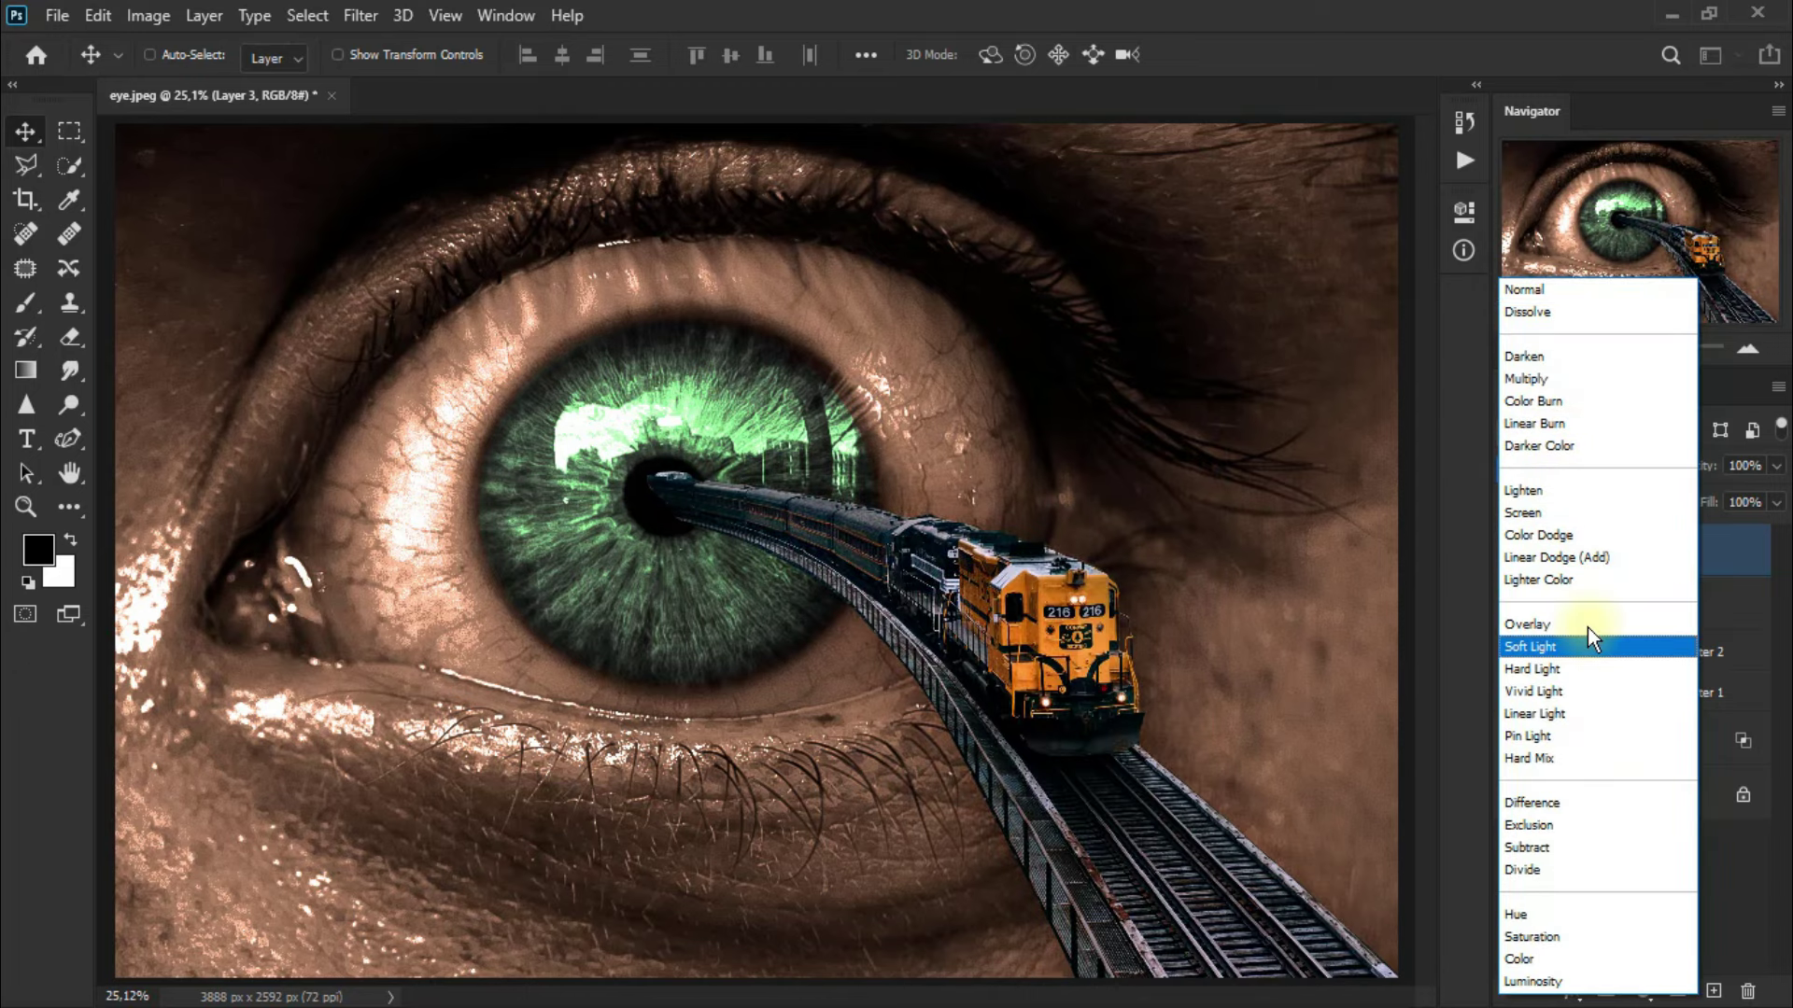
left_click(1587, 625)
left_click_drag(1630, 555, 1641, 635)
Step: Lower the train shadow layer's opacity to 25% and compare the image with the shadow hidden and shown
left_click(1776, 465)
left_click_drag(1773, 504, 1688, 504)
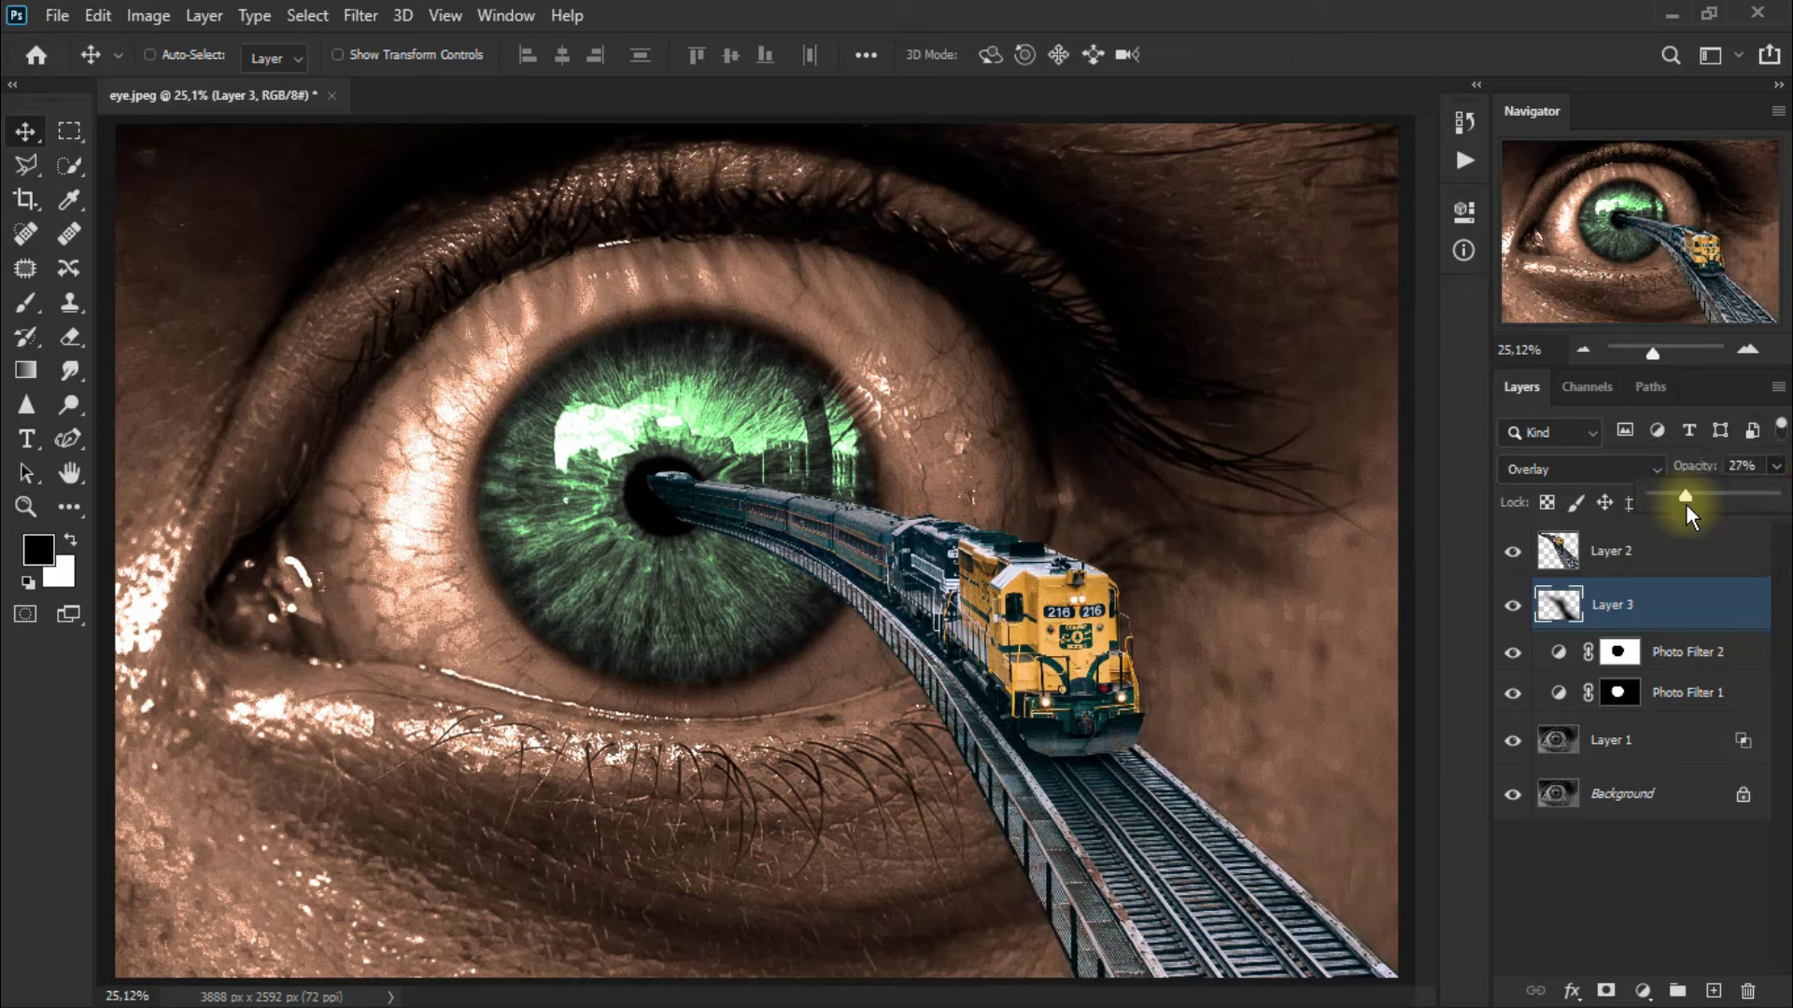
left_click(1513, 606)
left_click(1513, 606)
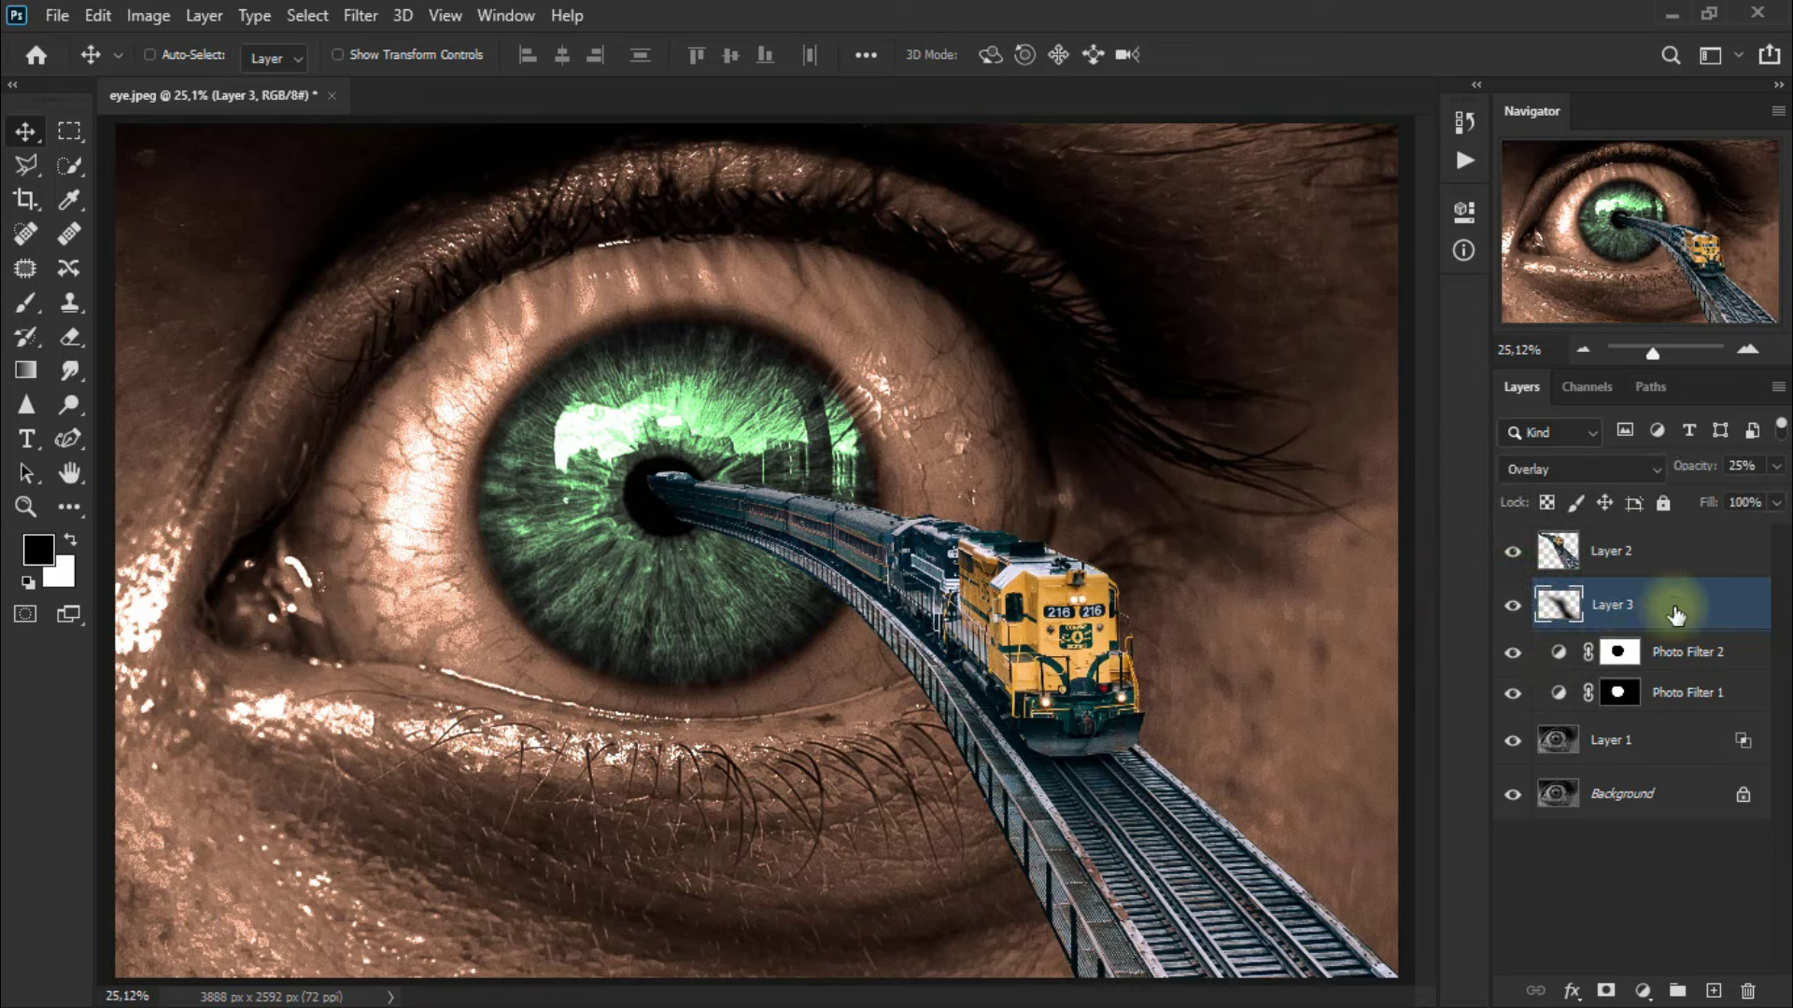
Step: Duplicate the train shadow layer with the copy shifted slightly left on the canvas, and set the copy's opacity to 33%
key("ctrl+j")
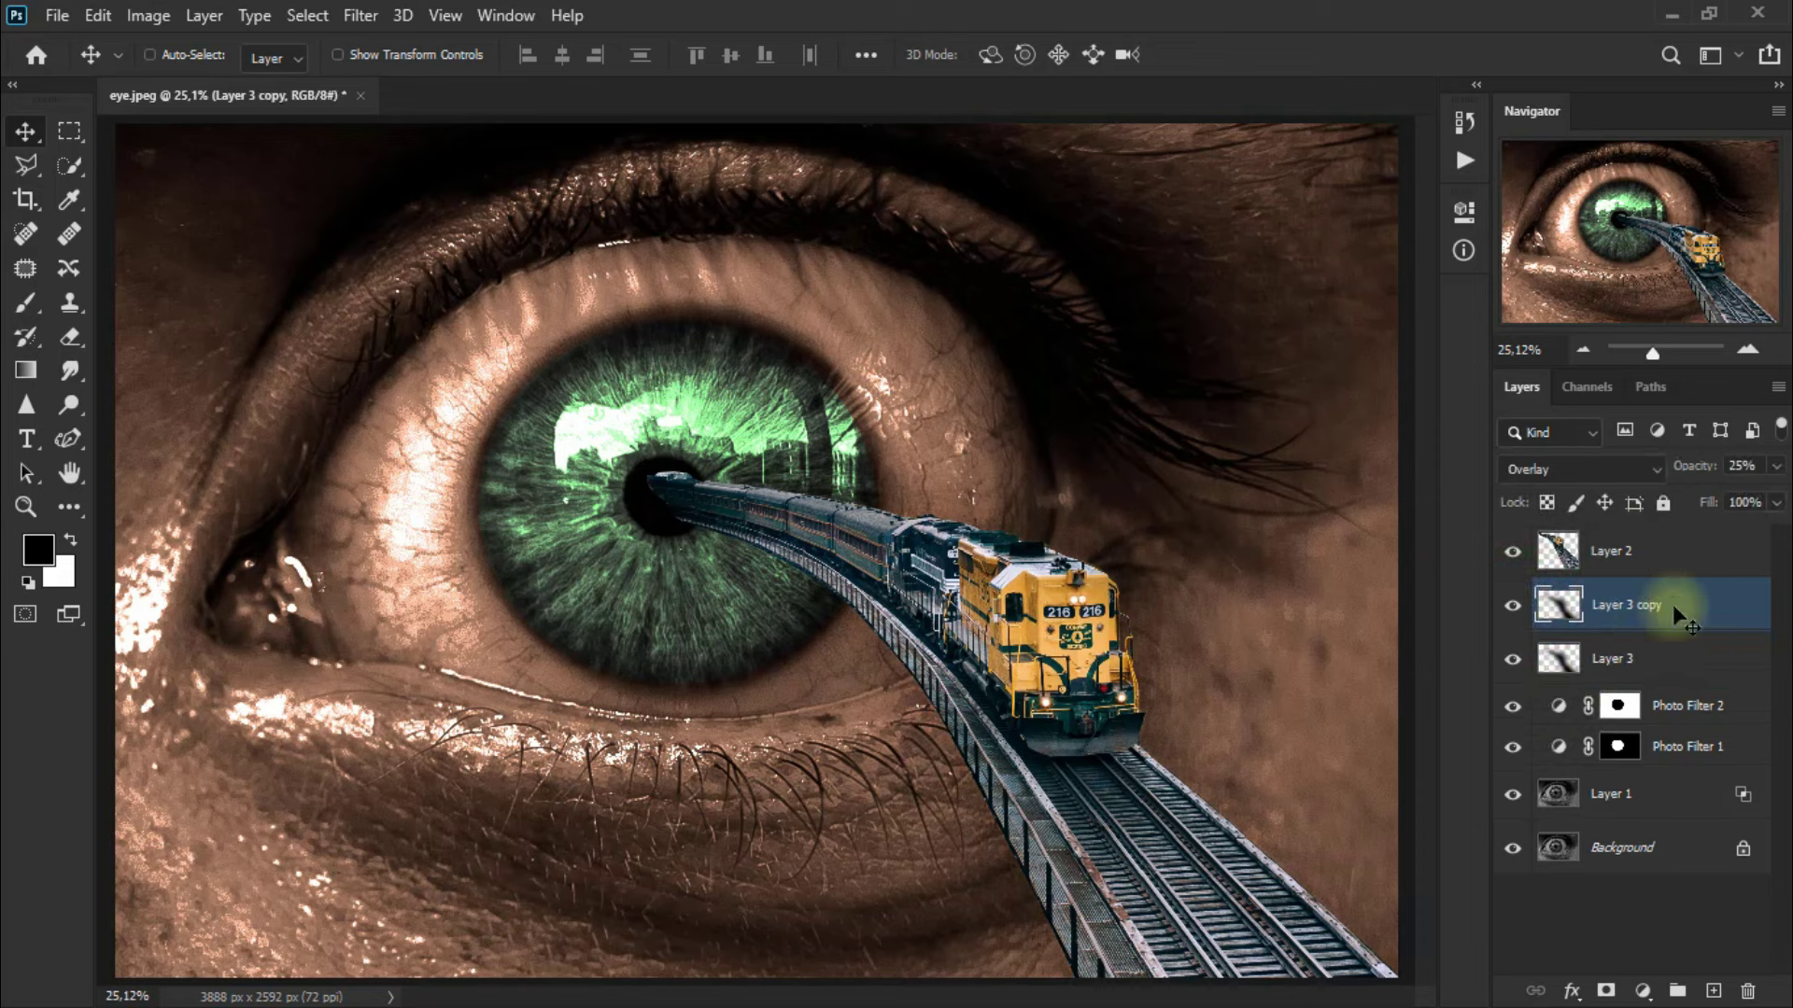
left_click_drag(1025, 714, 956, 725)
left_click(1513, 606)
left_click(1513, 606)
left_click(1774, 467)
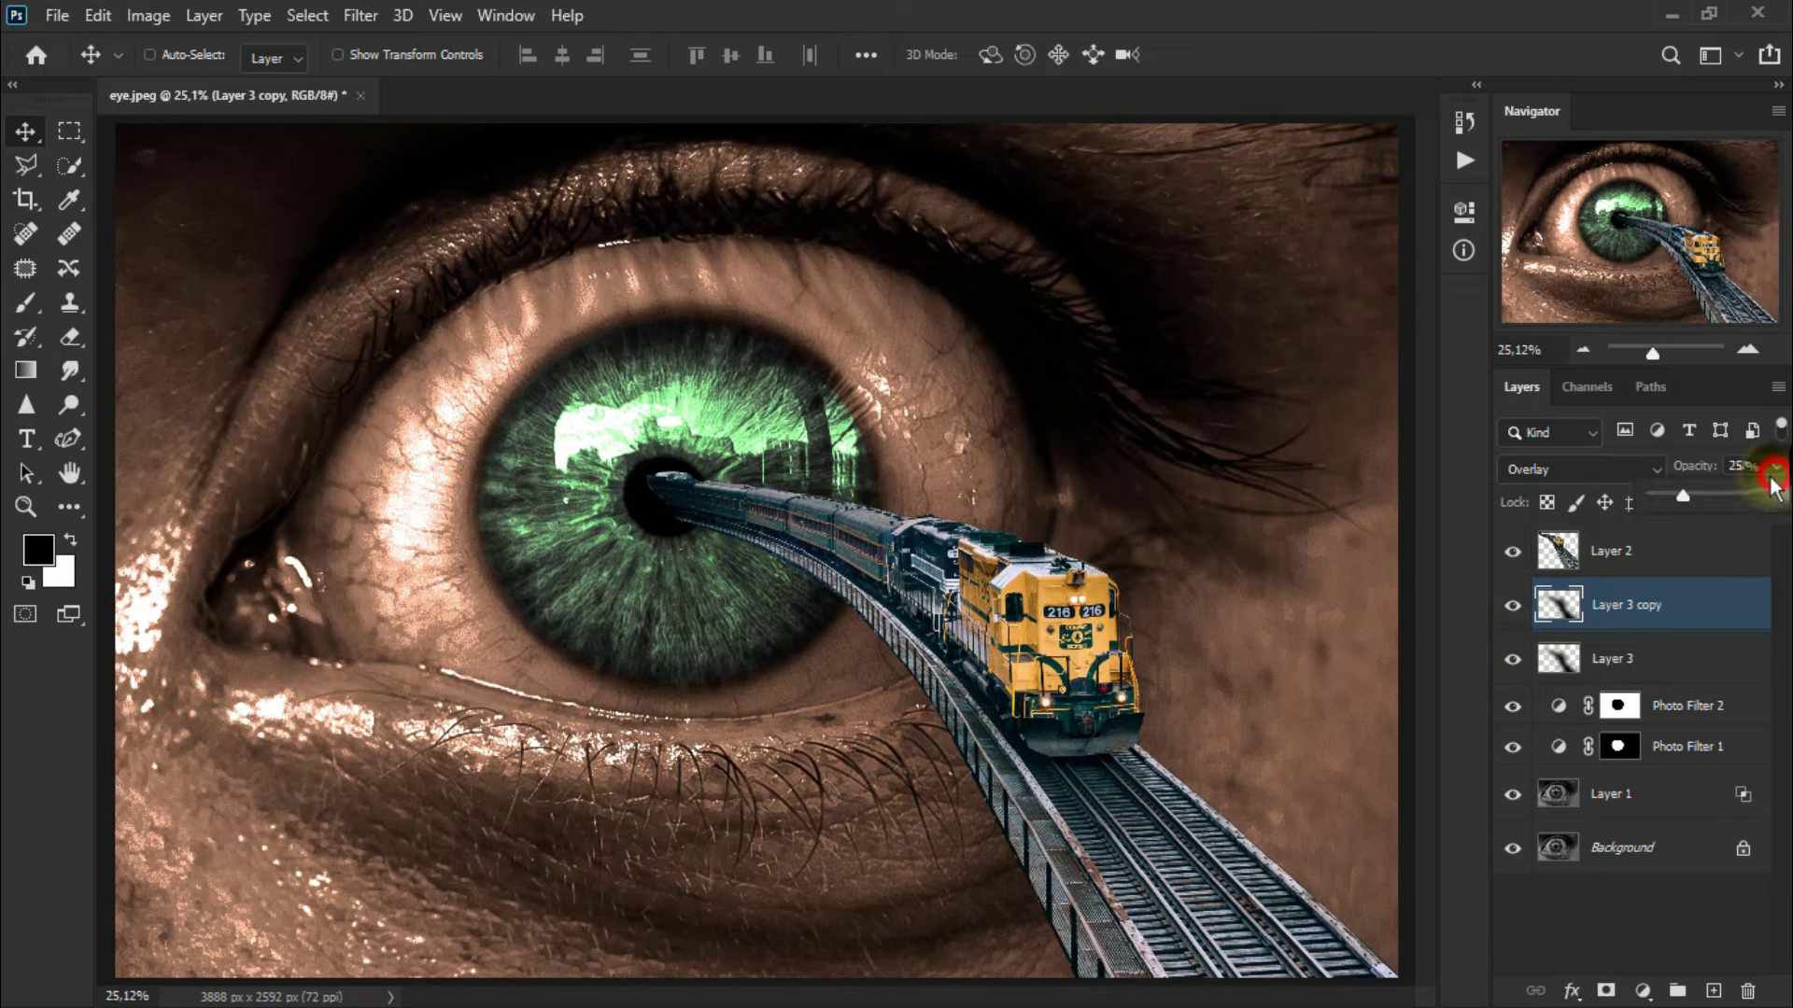
left_click_drag(1686, 497, 1694, 497)
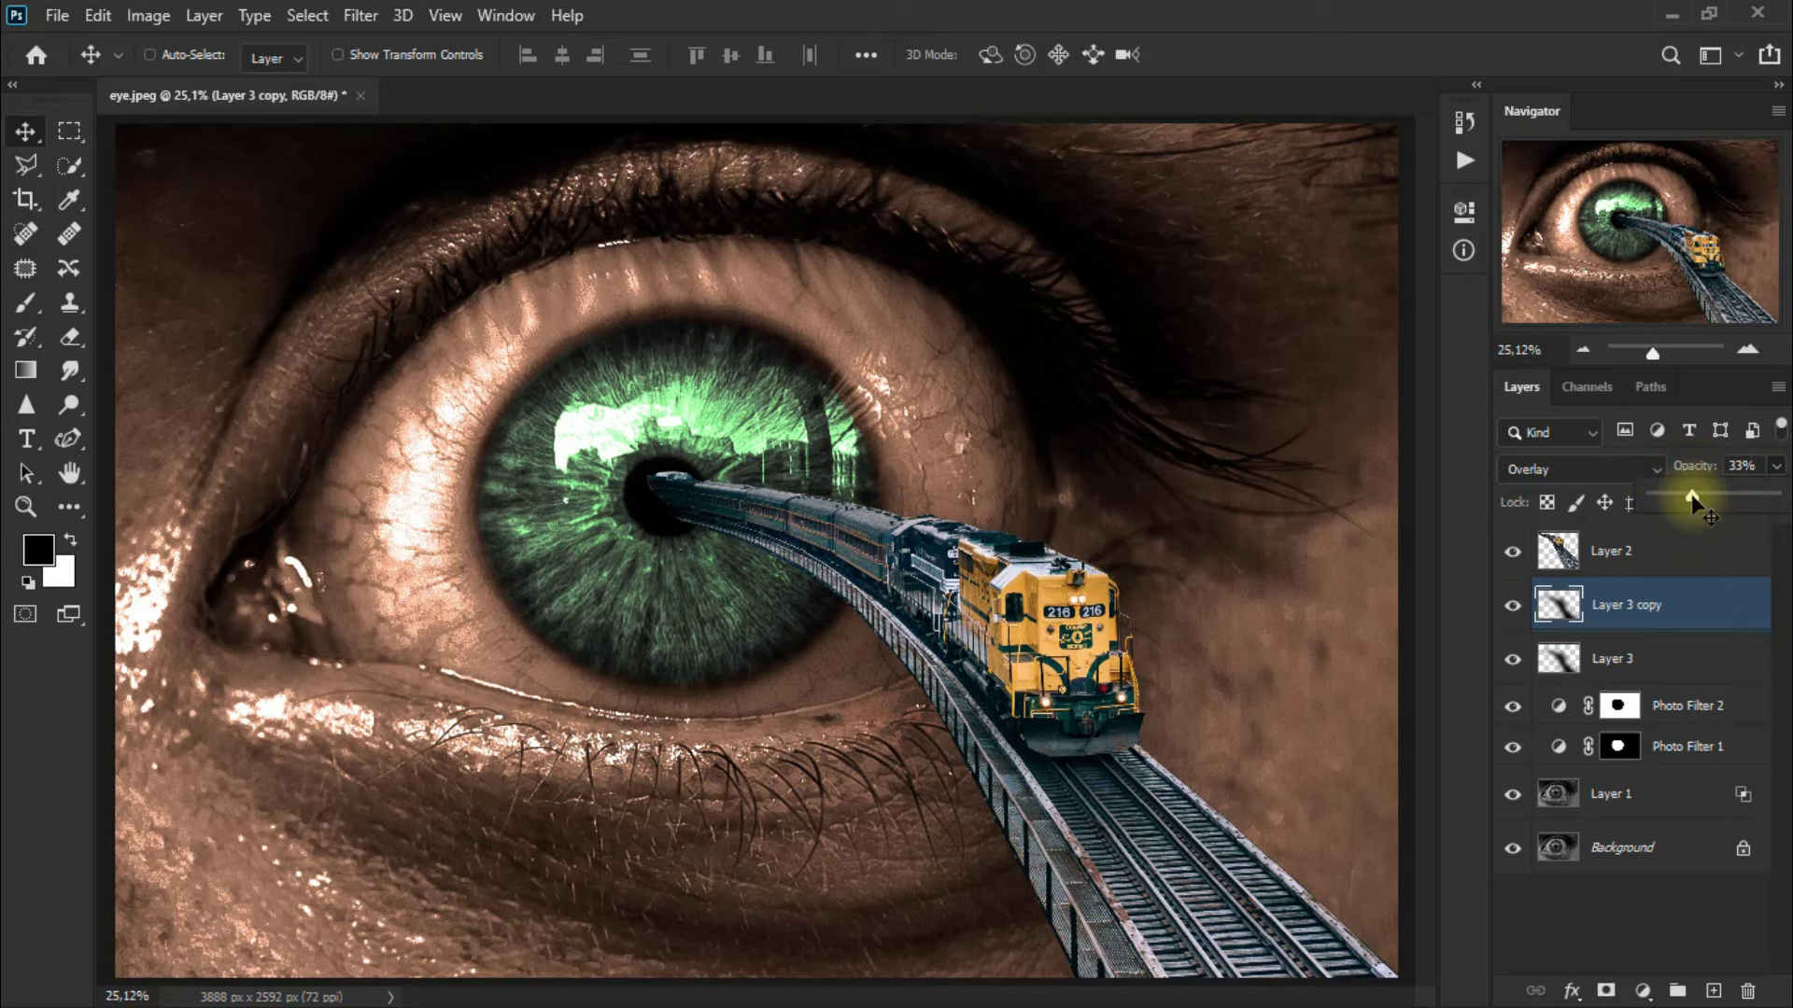
Step: Add a Hue/Saturation adjustment above the train layer and clip it so that it affects only the train
left_click(1690, 553)
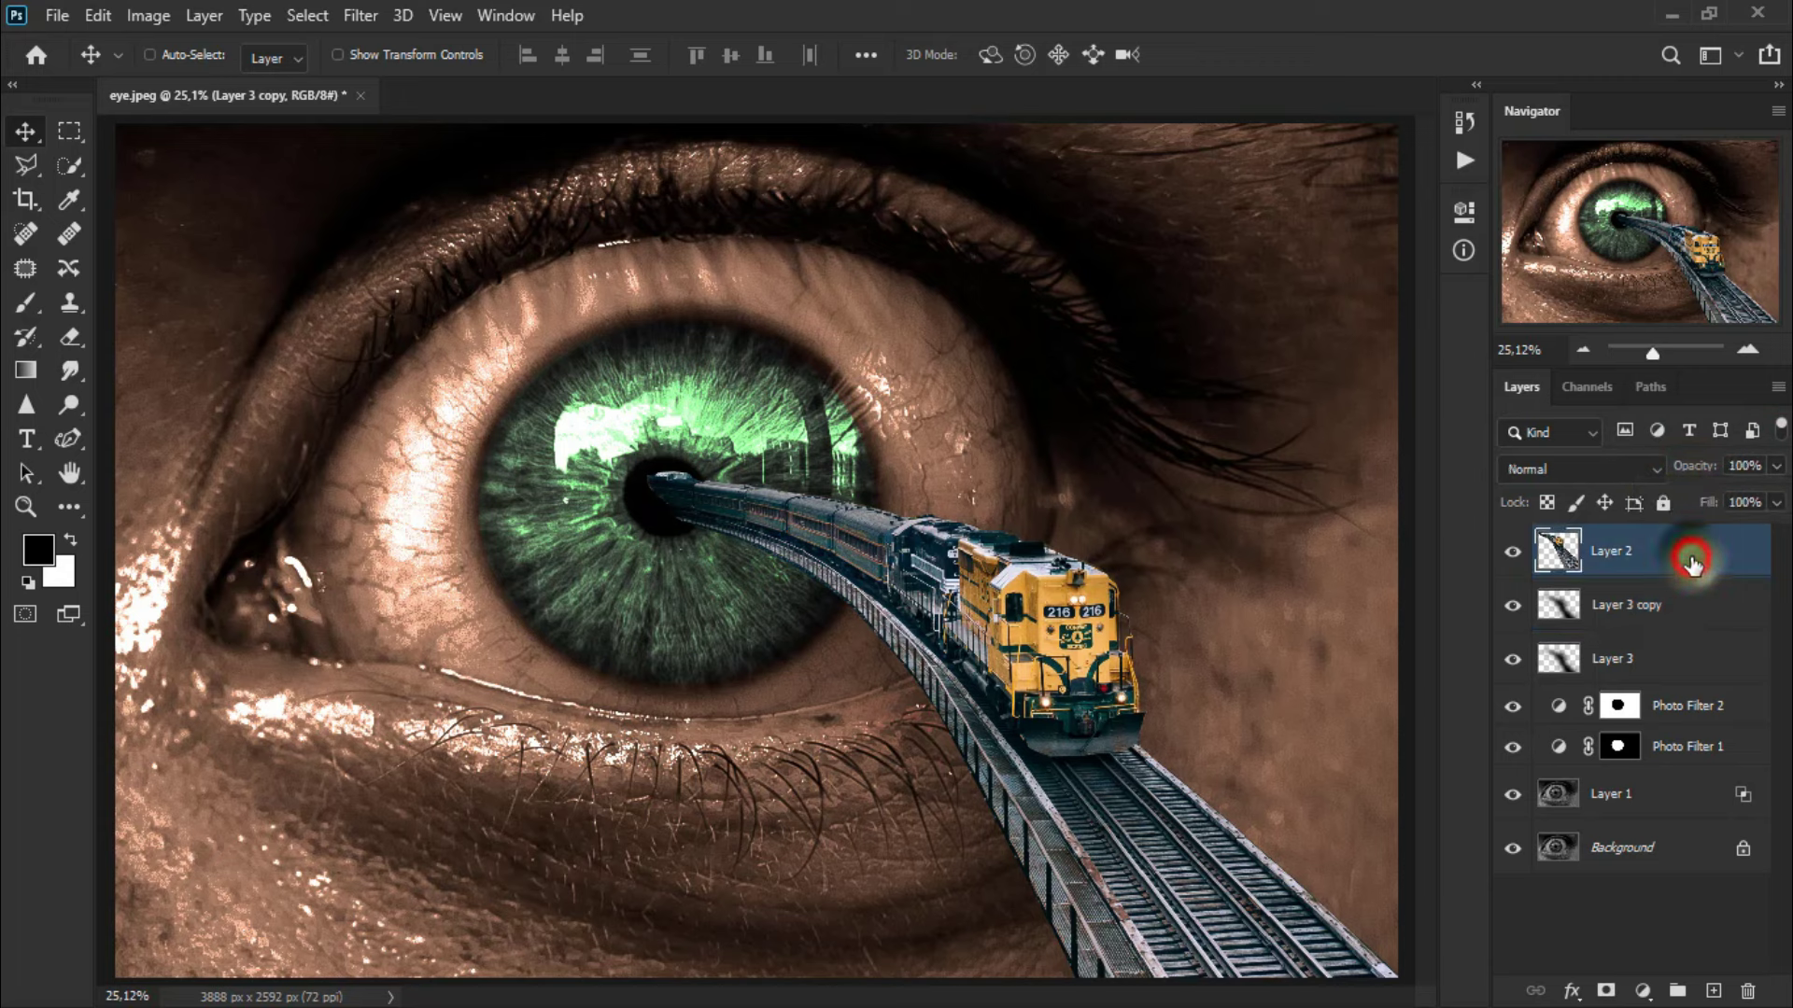
left_click(1514, 553)
left_click(1513, 553)
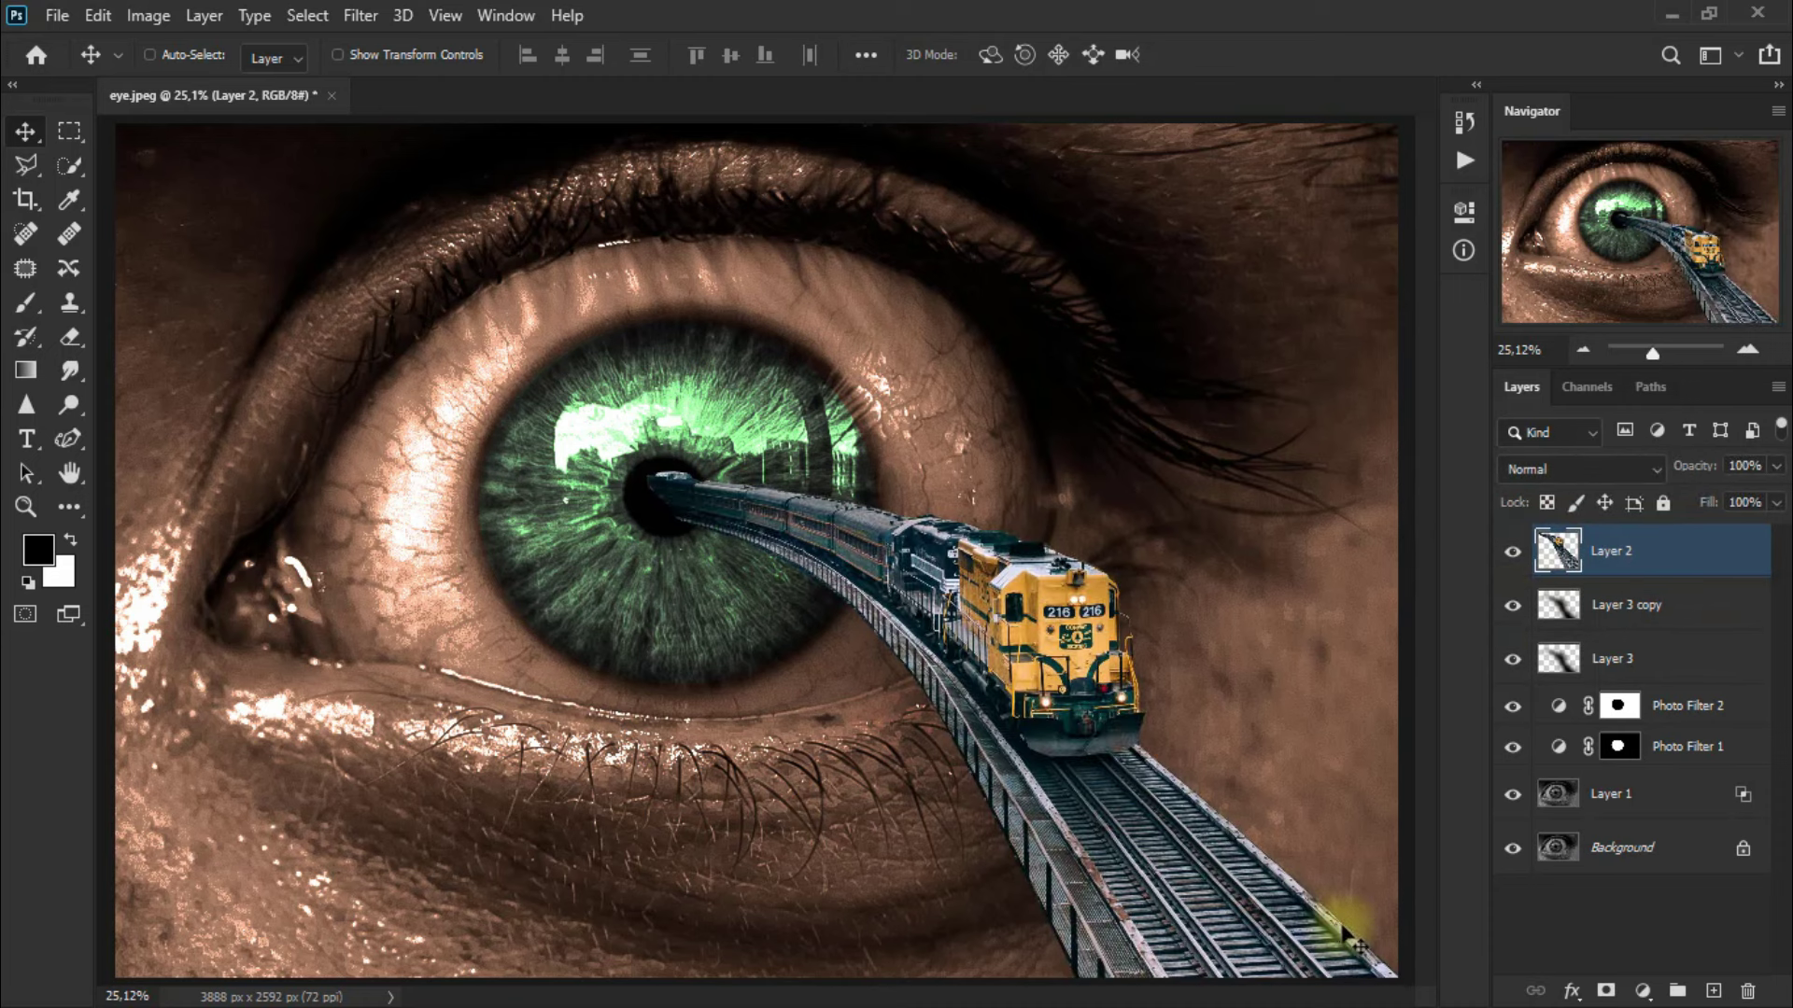
left_click(1644, 993)
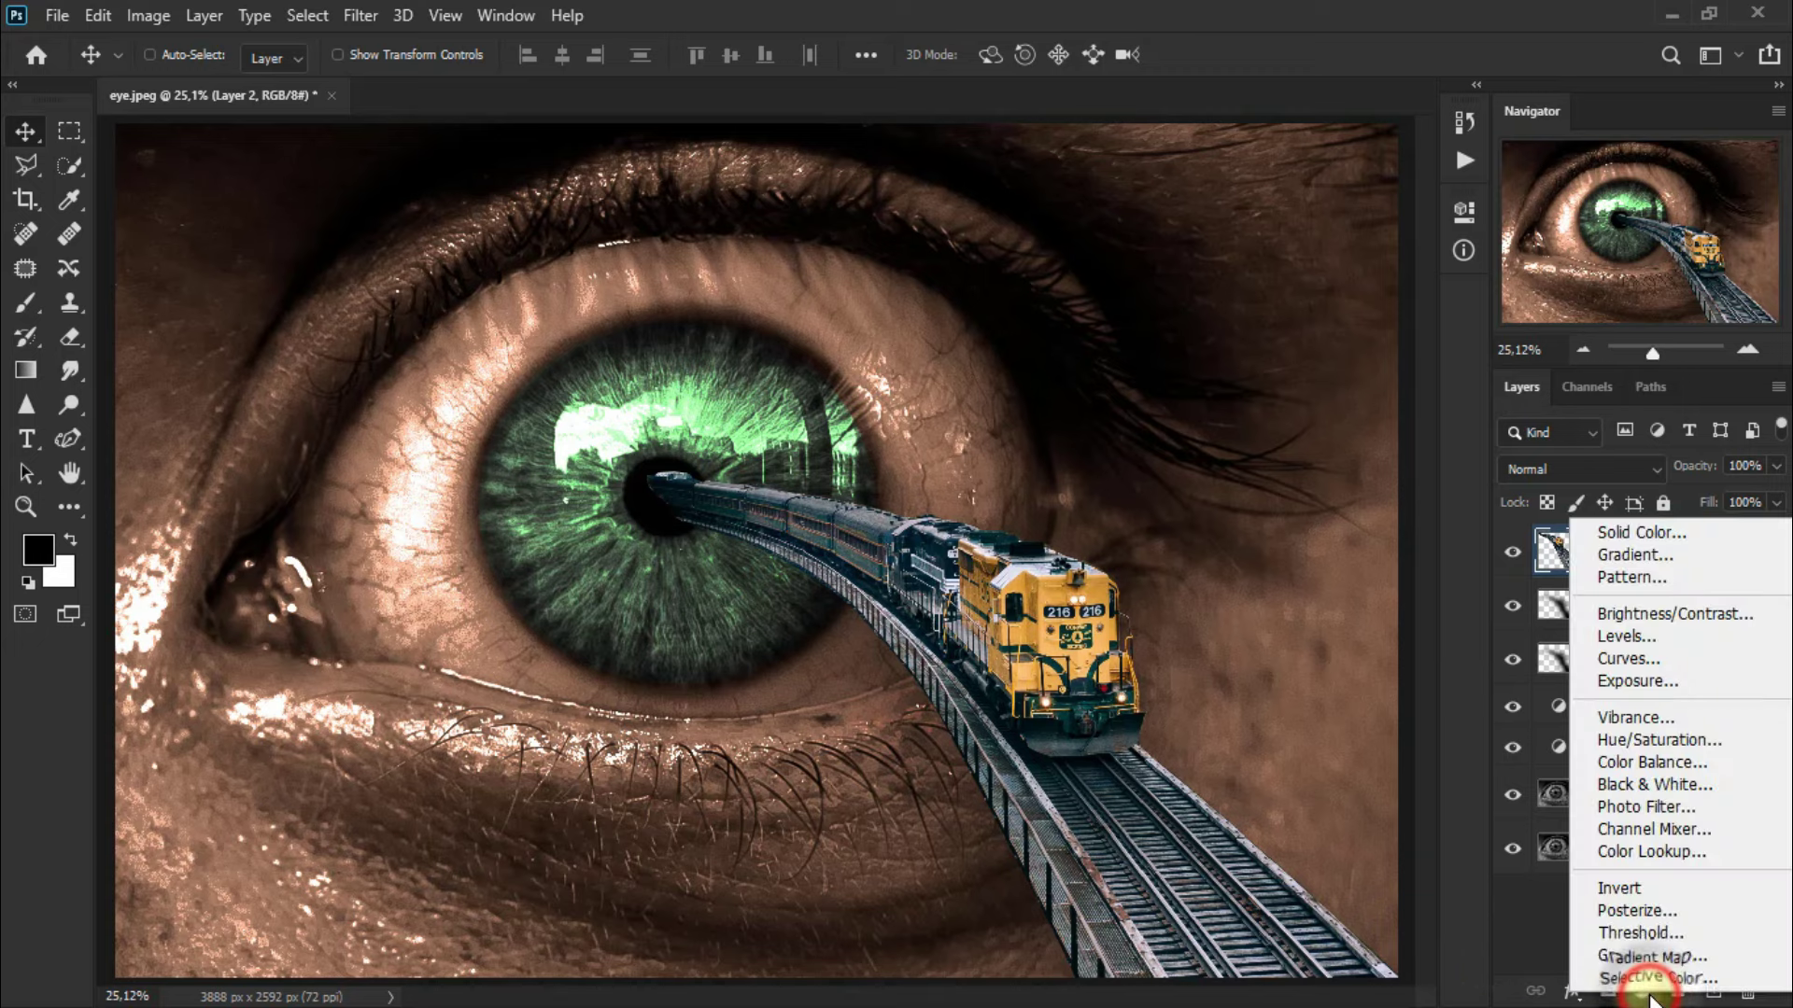
left_click(1708, 733)
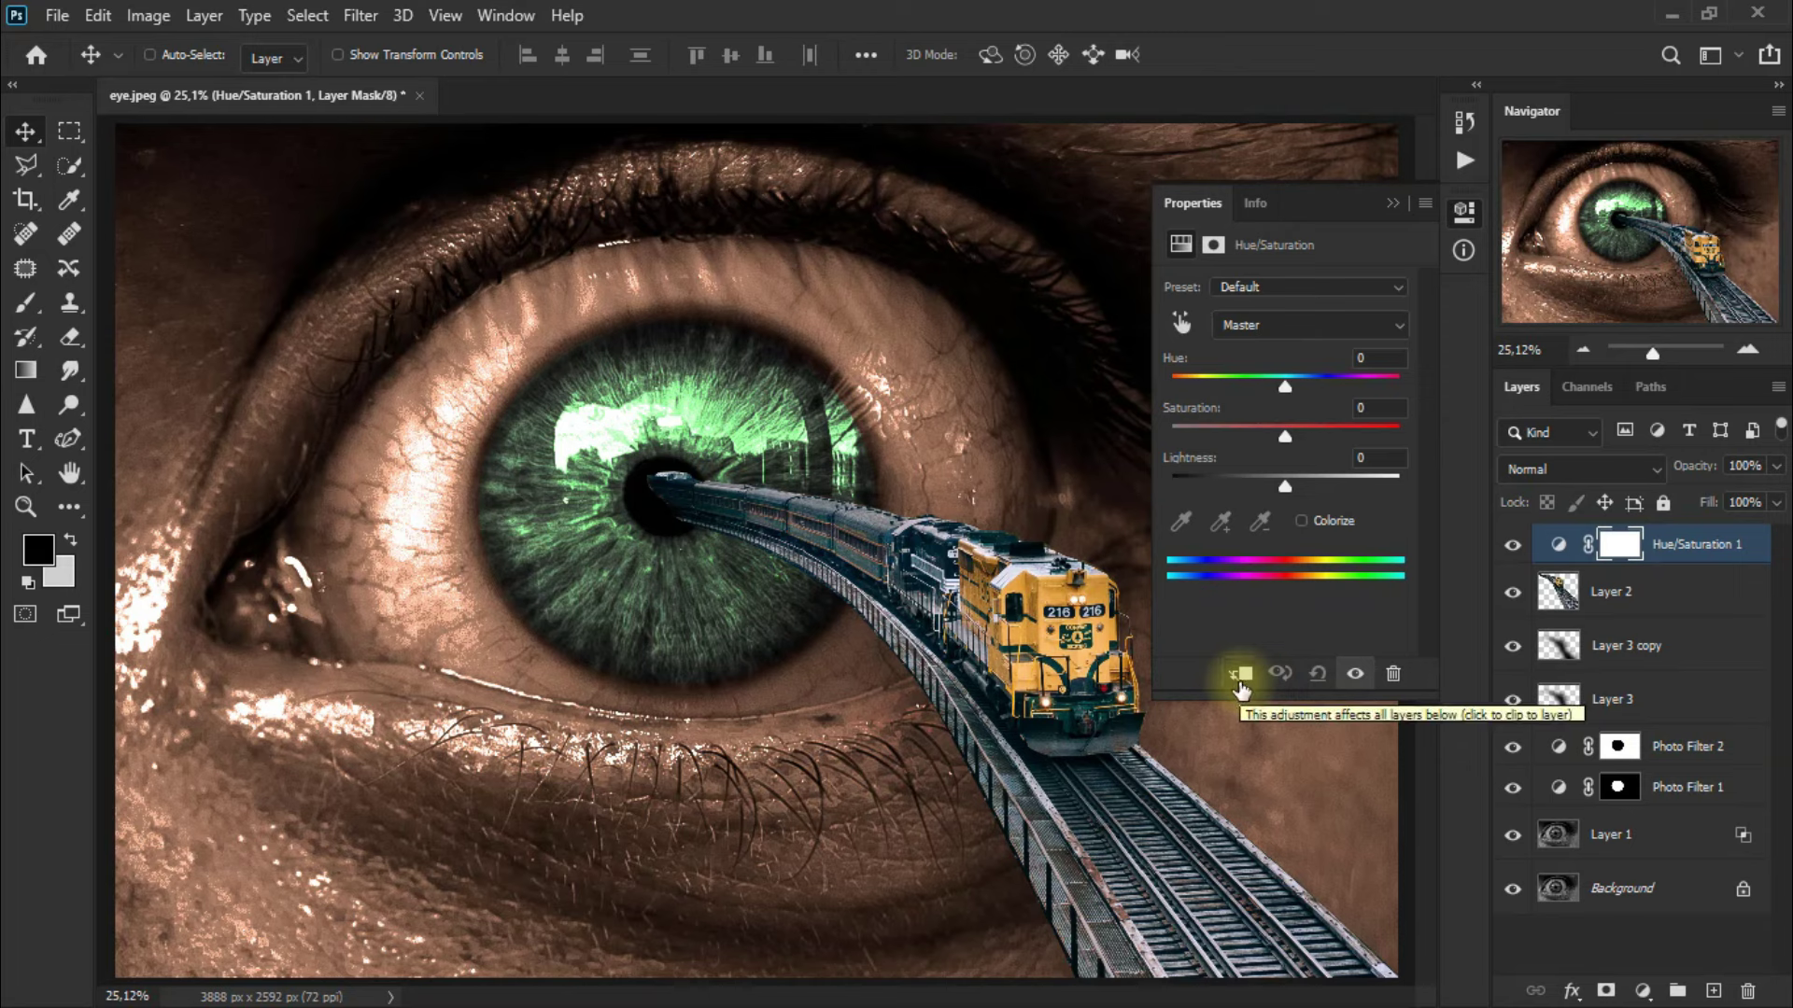
left_click(1240, 676)
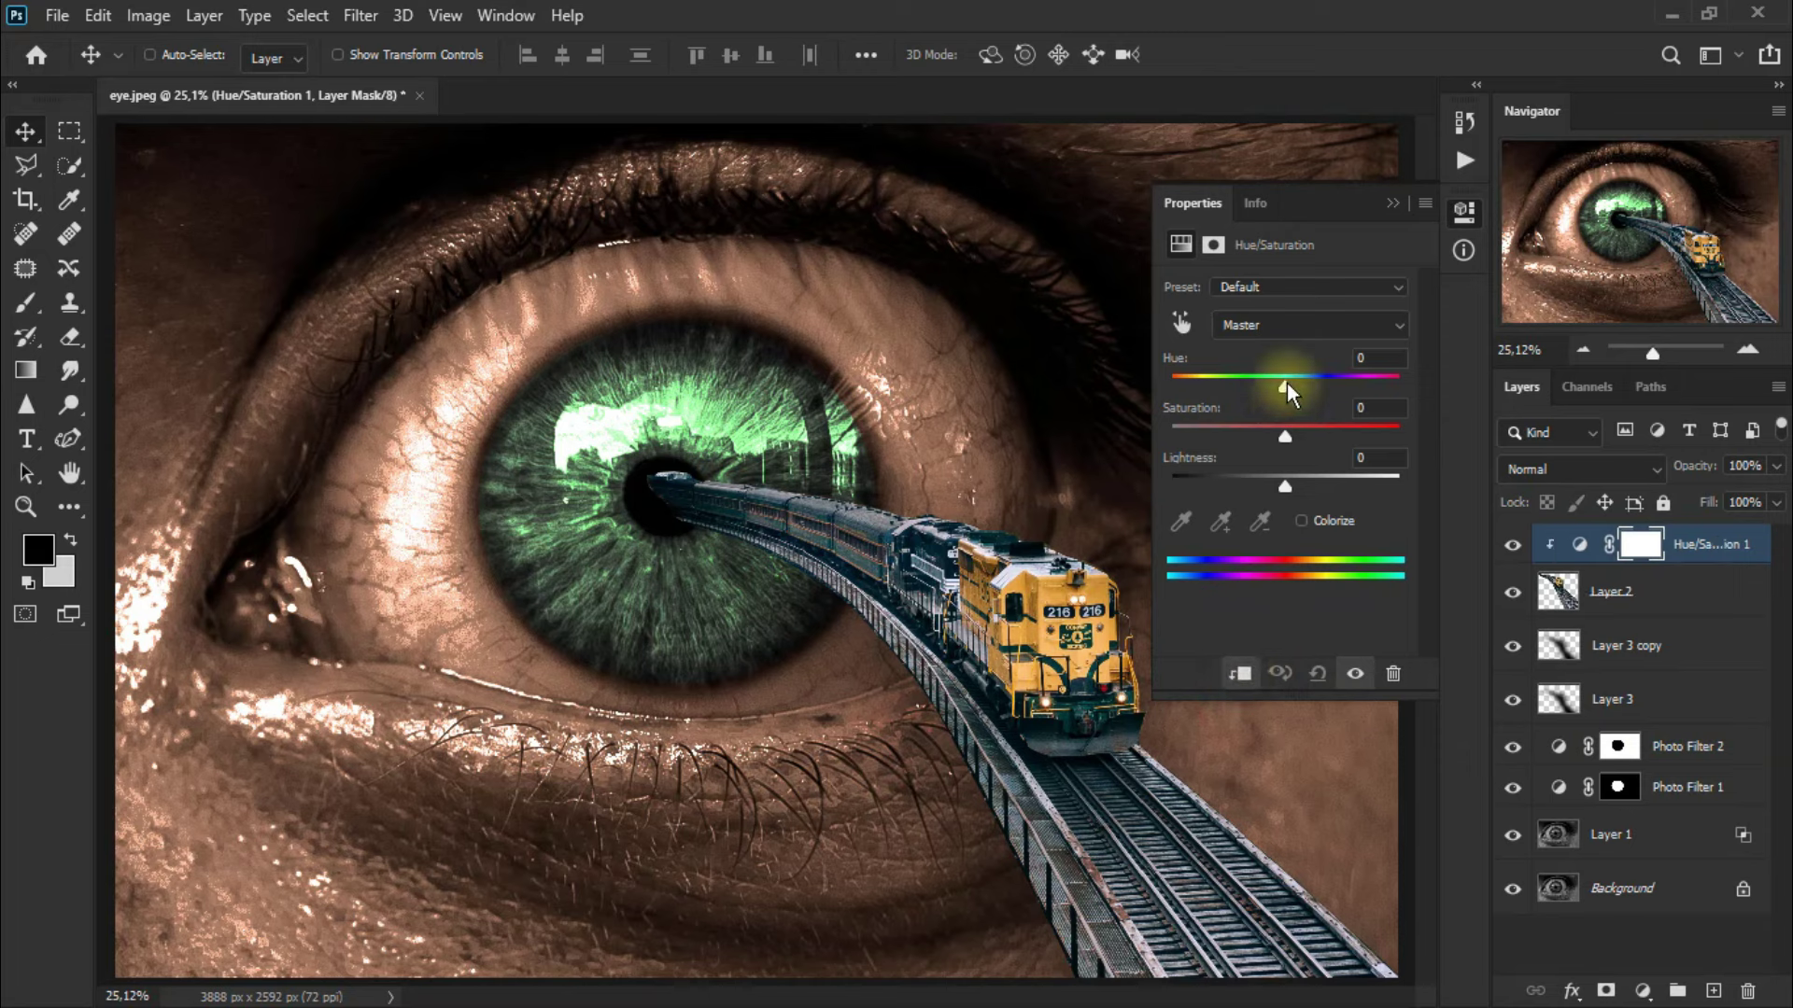
Step: Set the train's Hue/Saturation adjustment to hue -6, saturation +7 and lightness -11, and compare the image with it hidden and shown
left_click_drag(1286, 383, 1281, 381)
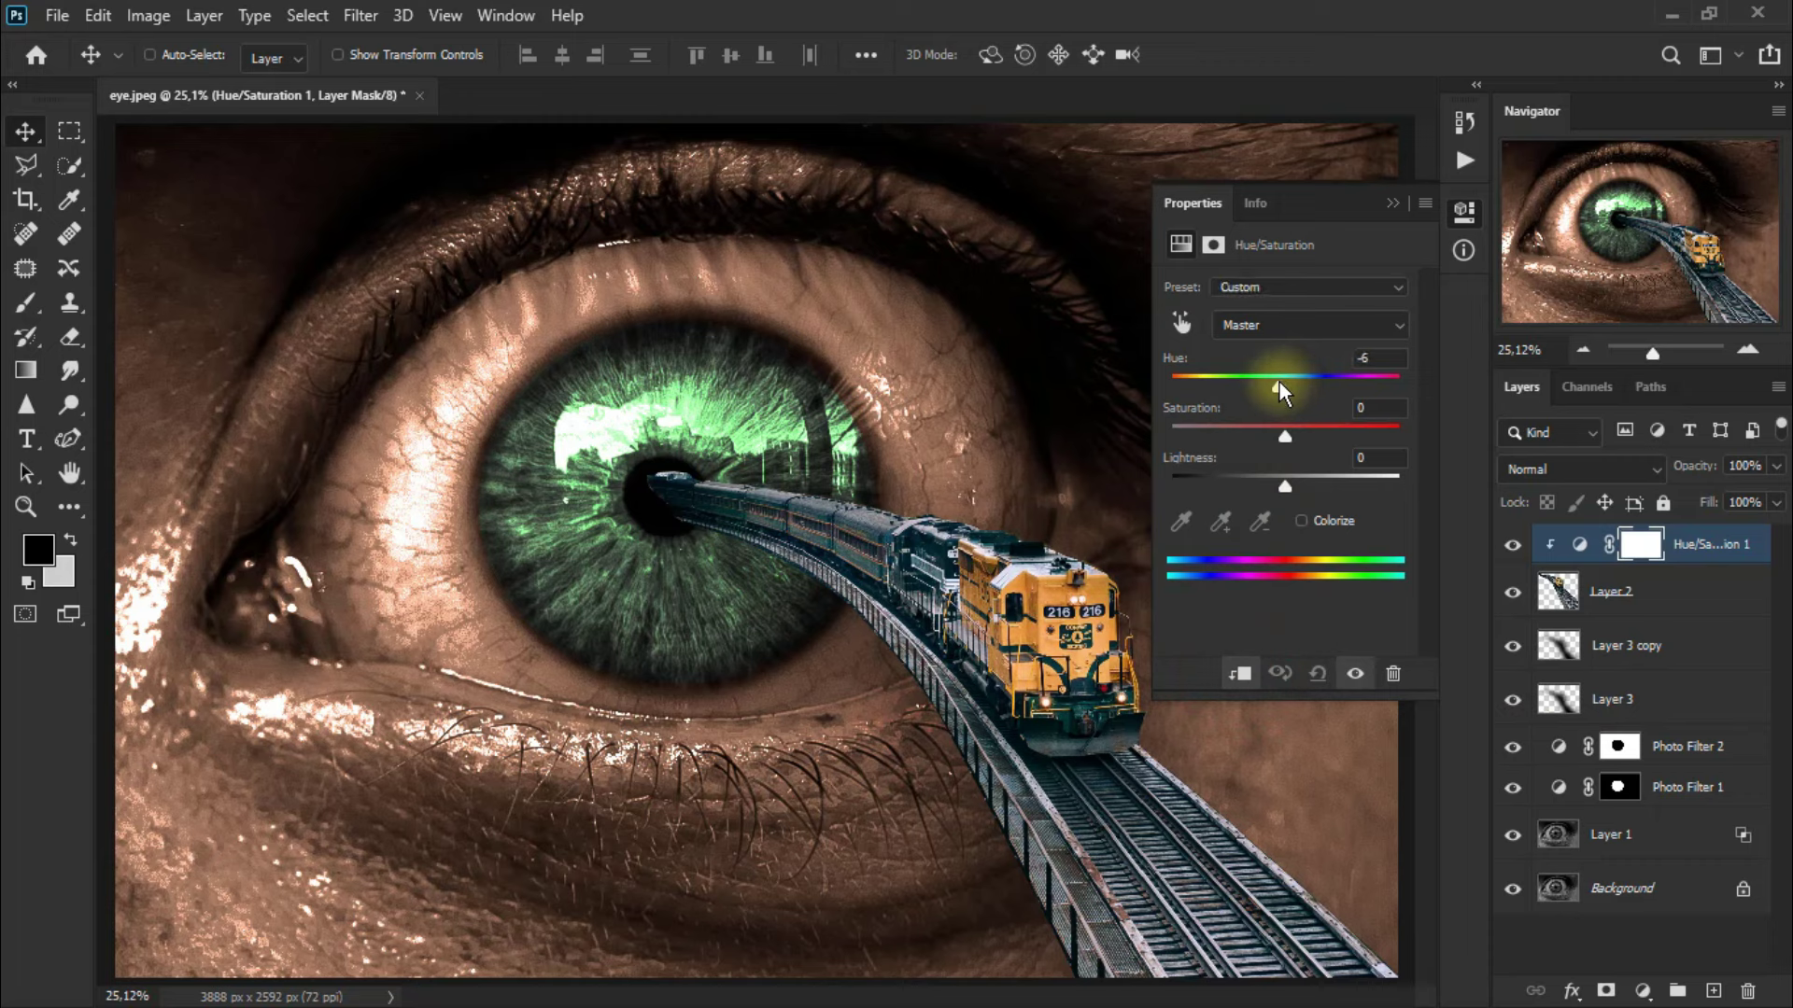
left_click(1286, 439)
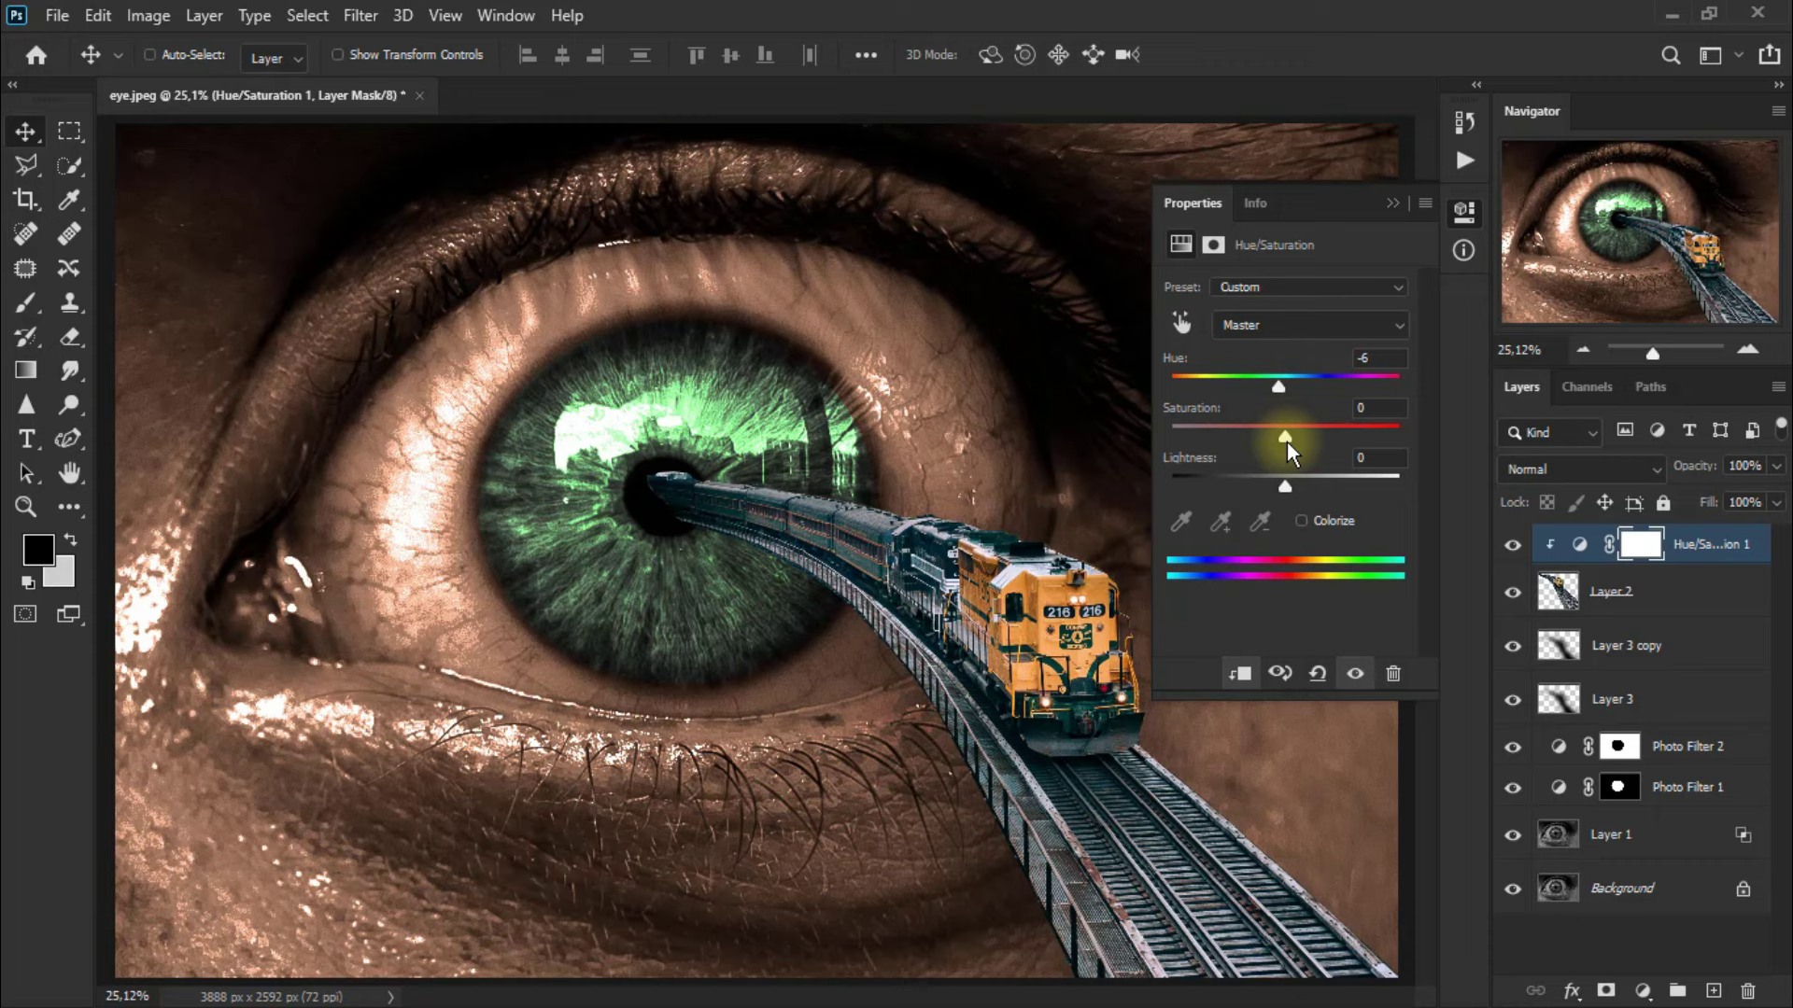
left_click_drag(1287, 441, 1271, 490)
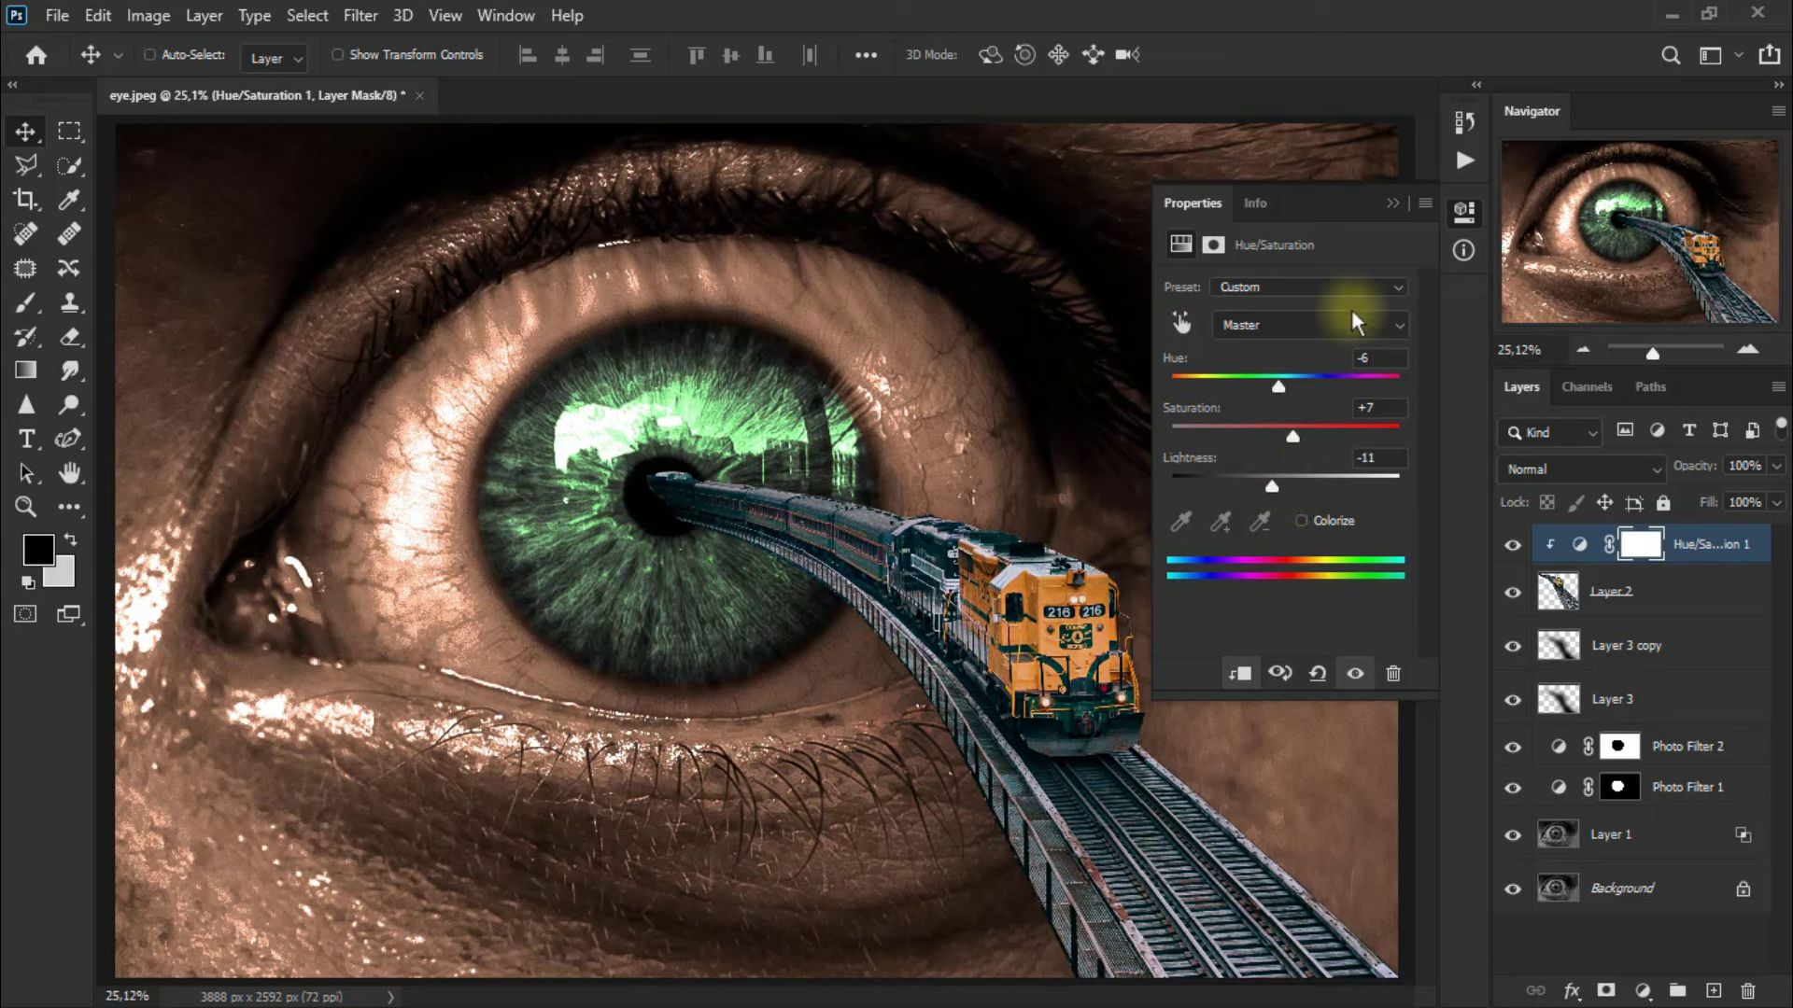
left_click(1395, 202)
left_click(1513, 547)
left_click(1512, 545)
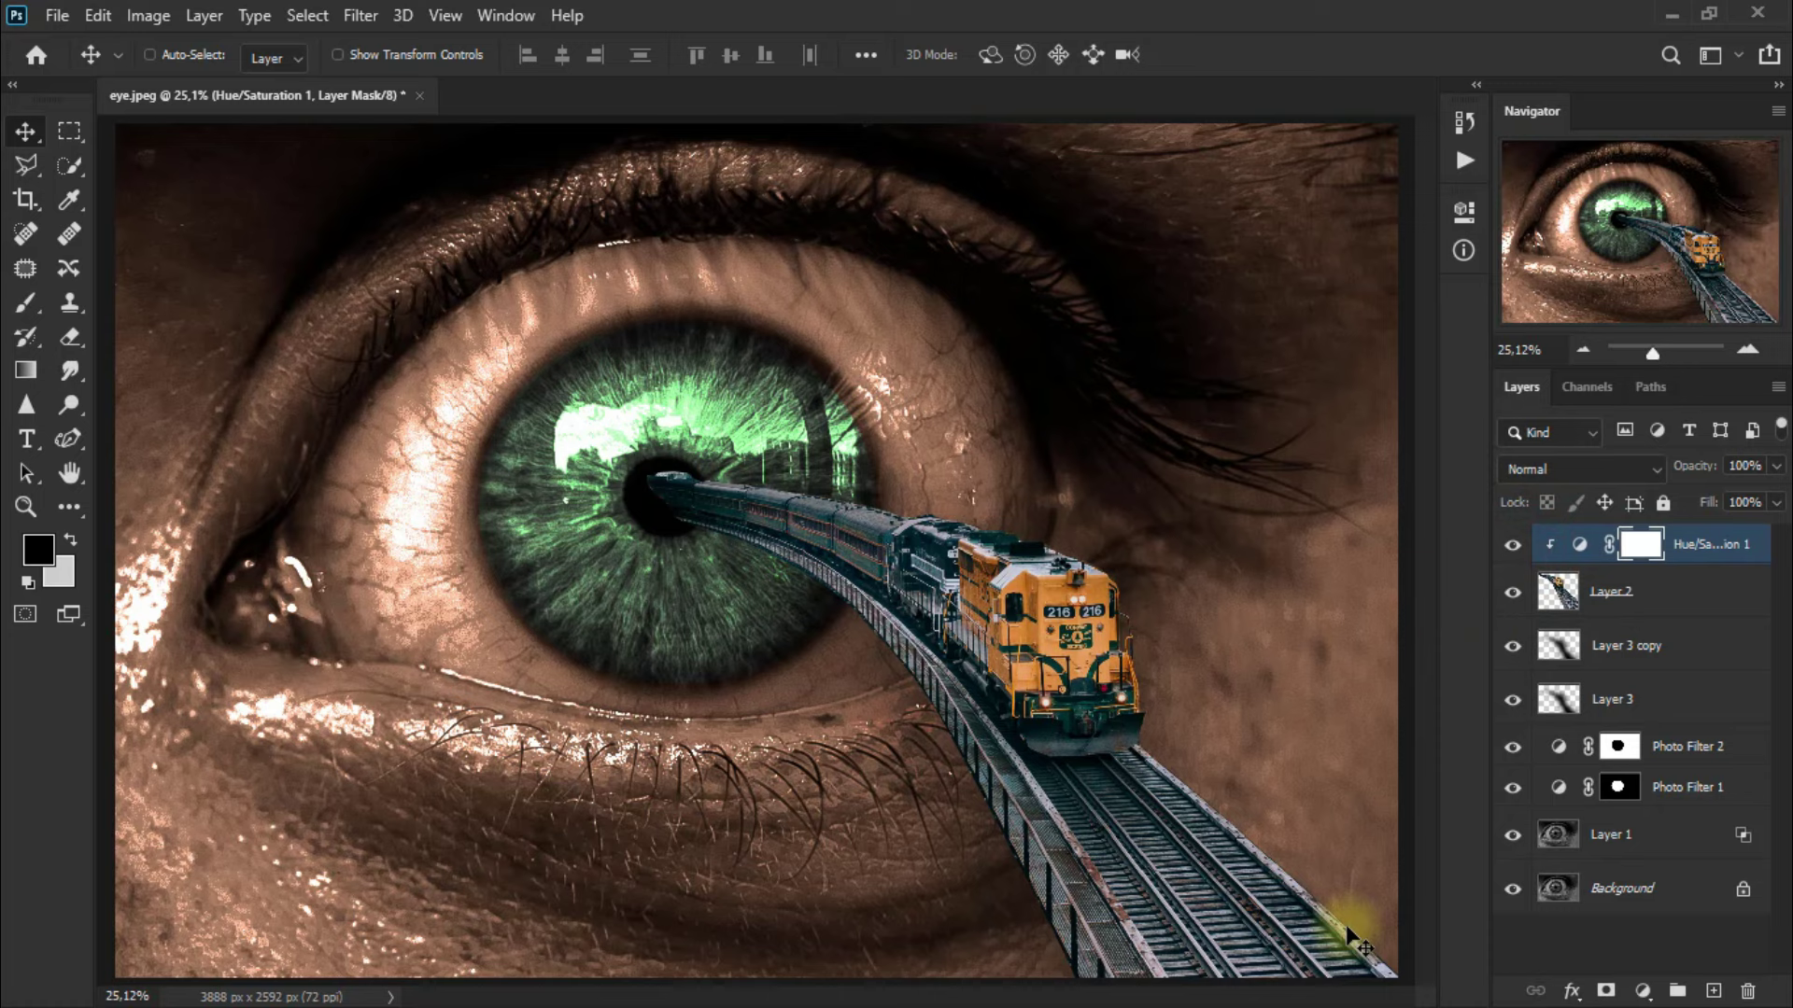
Step: Add a Brightness/Contrast adjustment over the whole image with brightness 19 and contrast 40, and compare the image with it hidden and shown
left_click(1643, 991)
left_click(1678, 611)
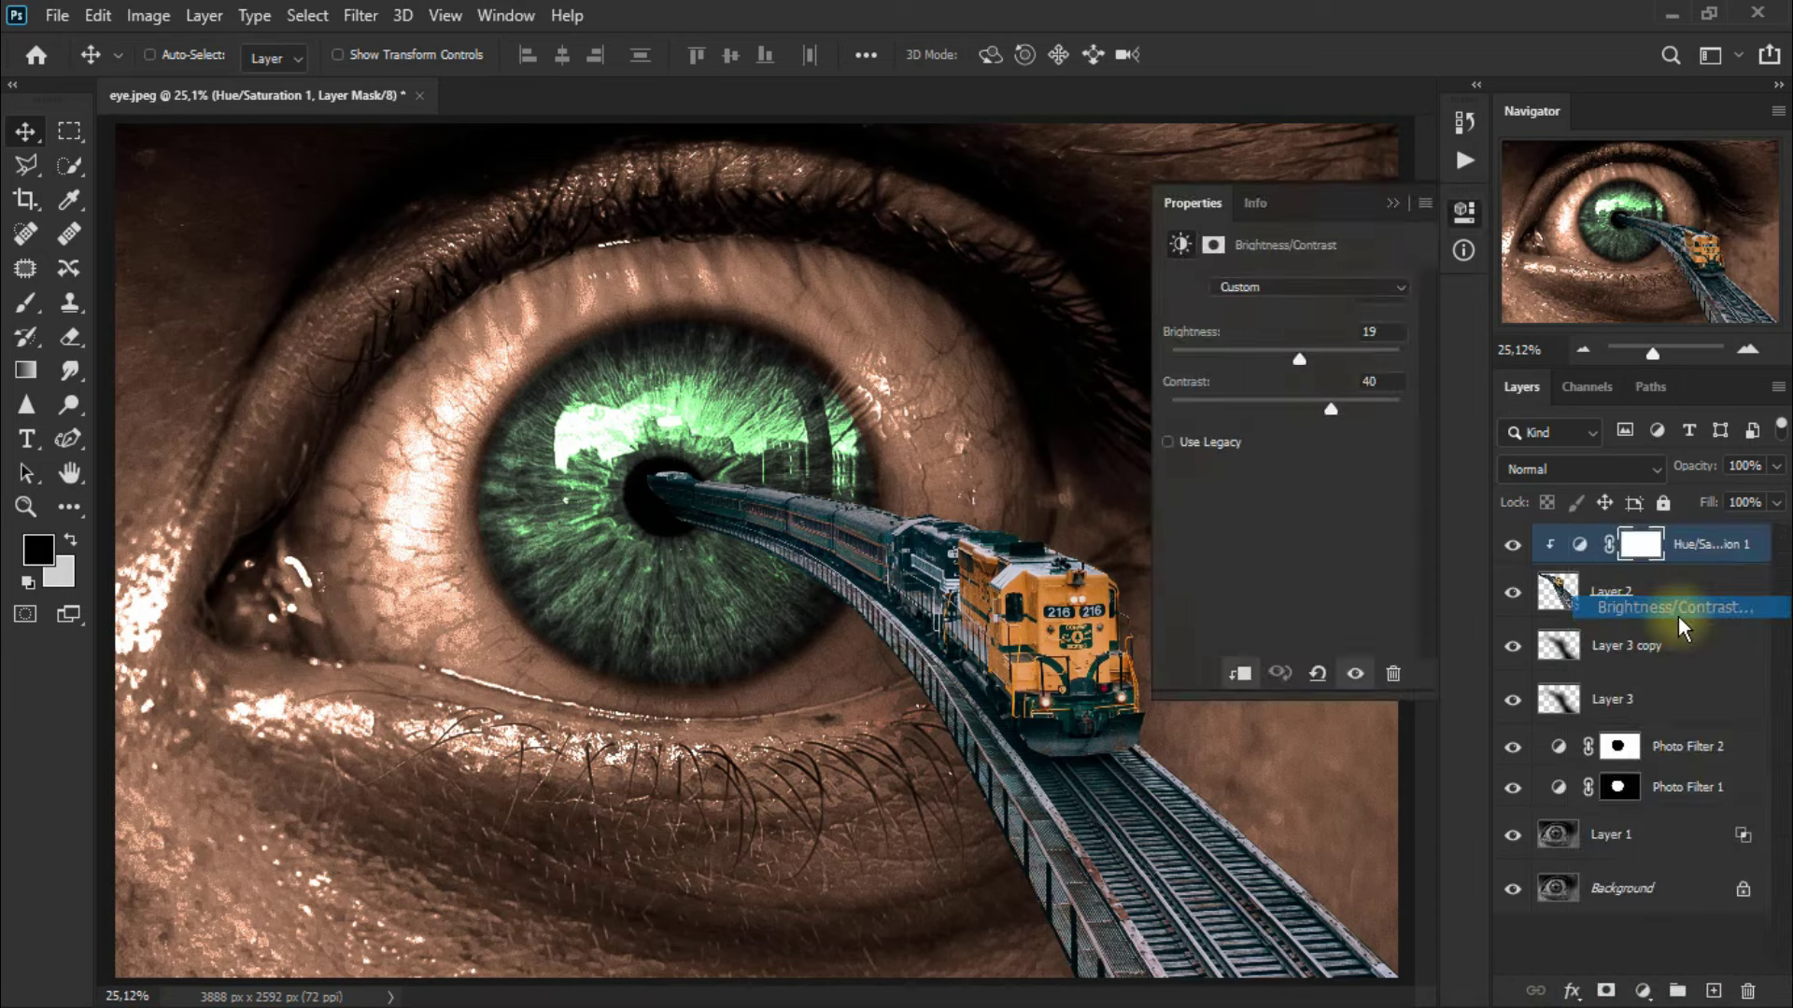
left_click_drag(1291, 358, 1309, 409)
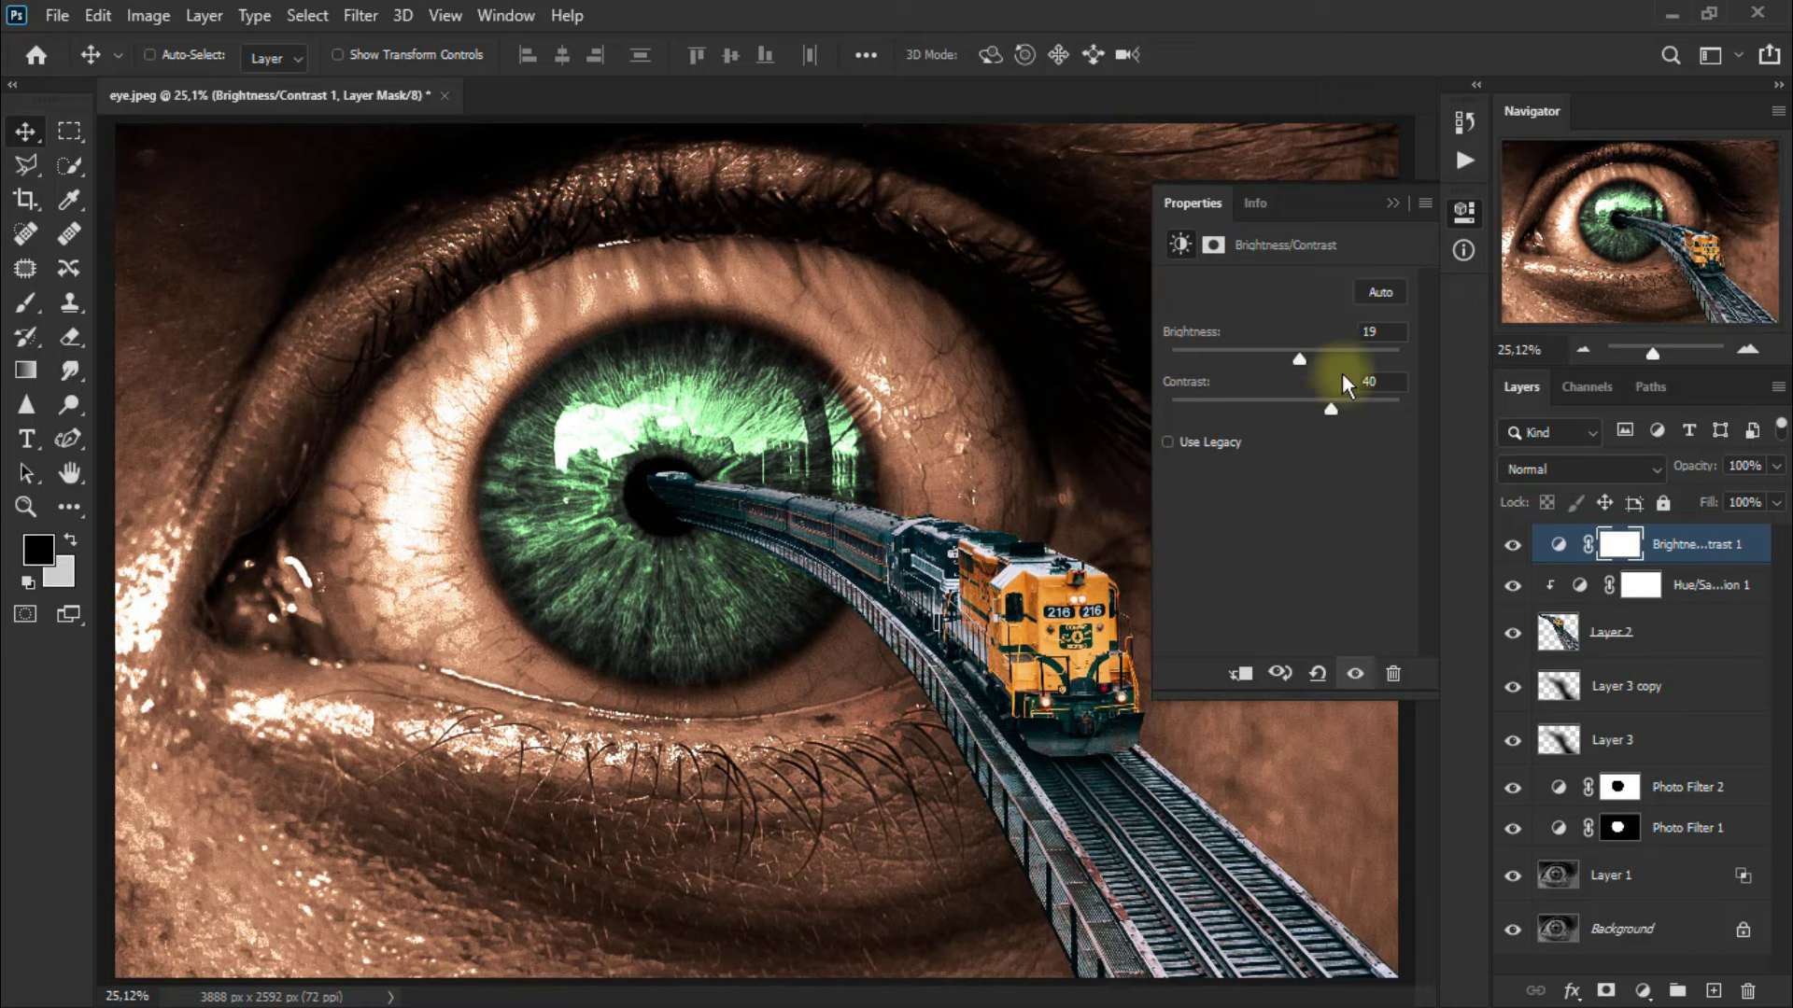
left_click(1391, 204)
left_click(1515, 546)
left_click(1514, 547)
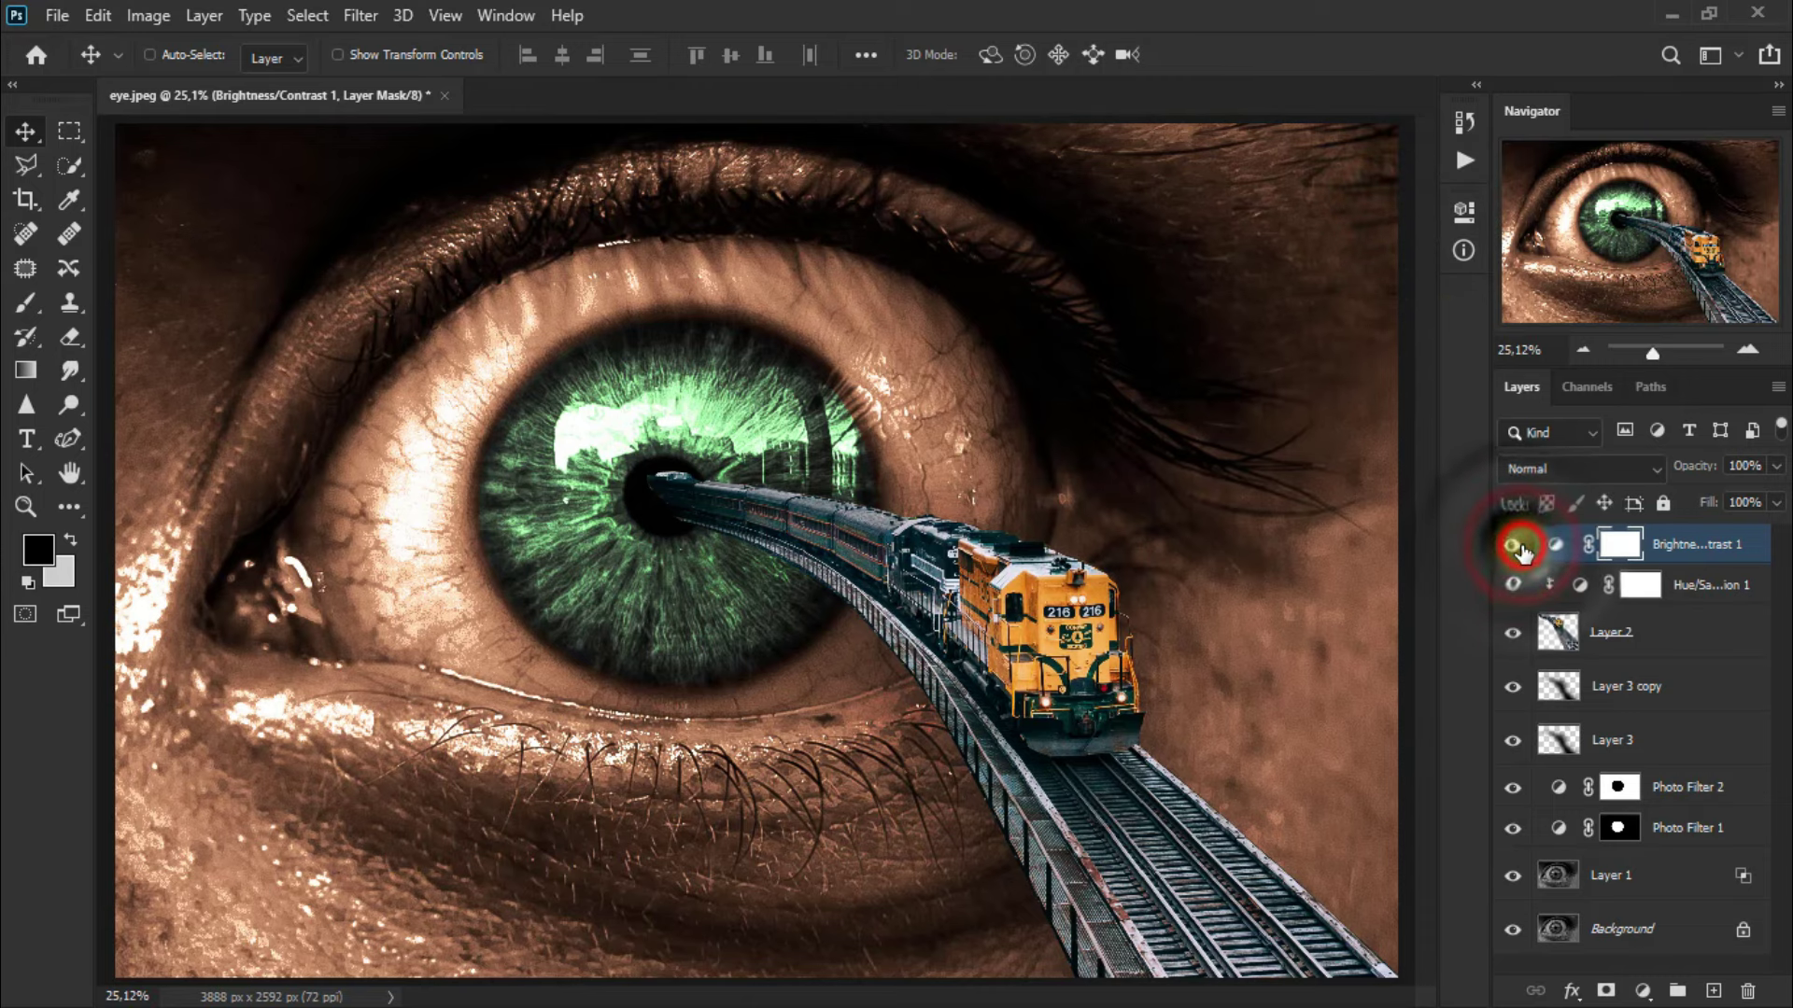
left_click(1514, 547)
left_click(1515, 547)
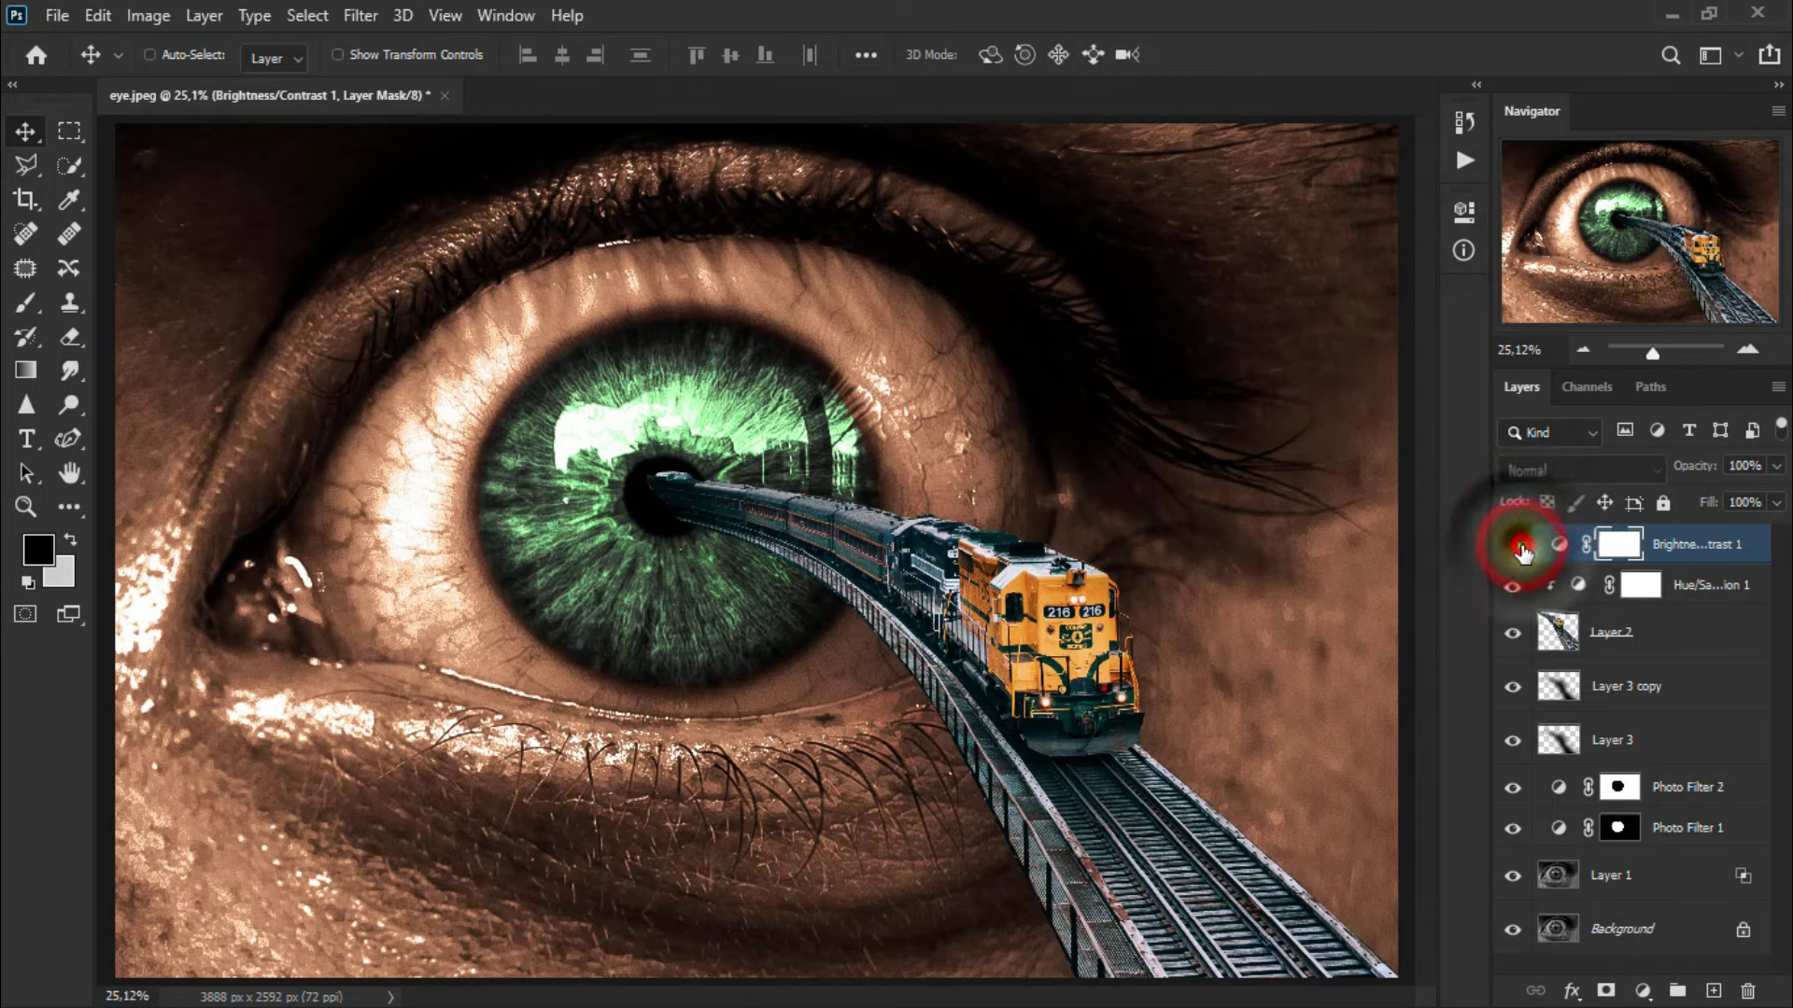
left_click(1350, 929)
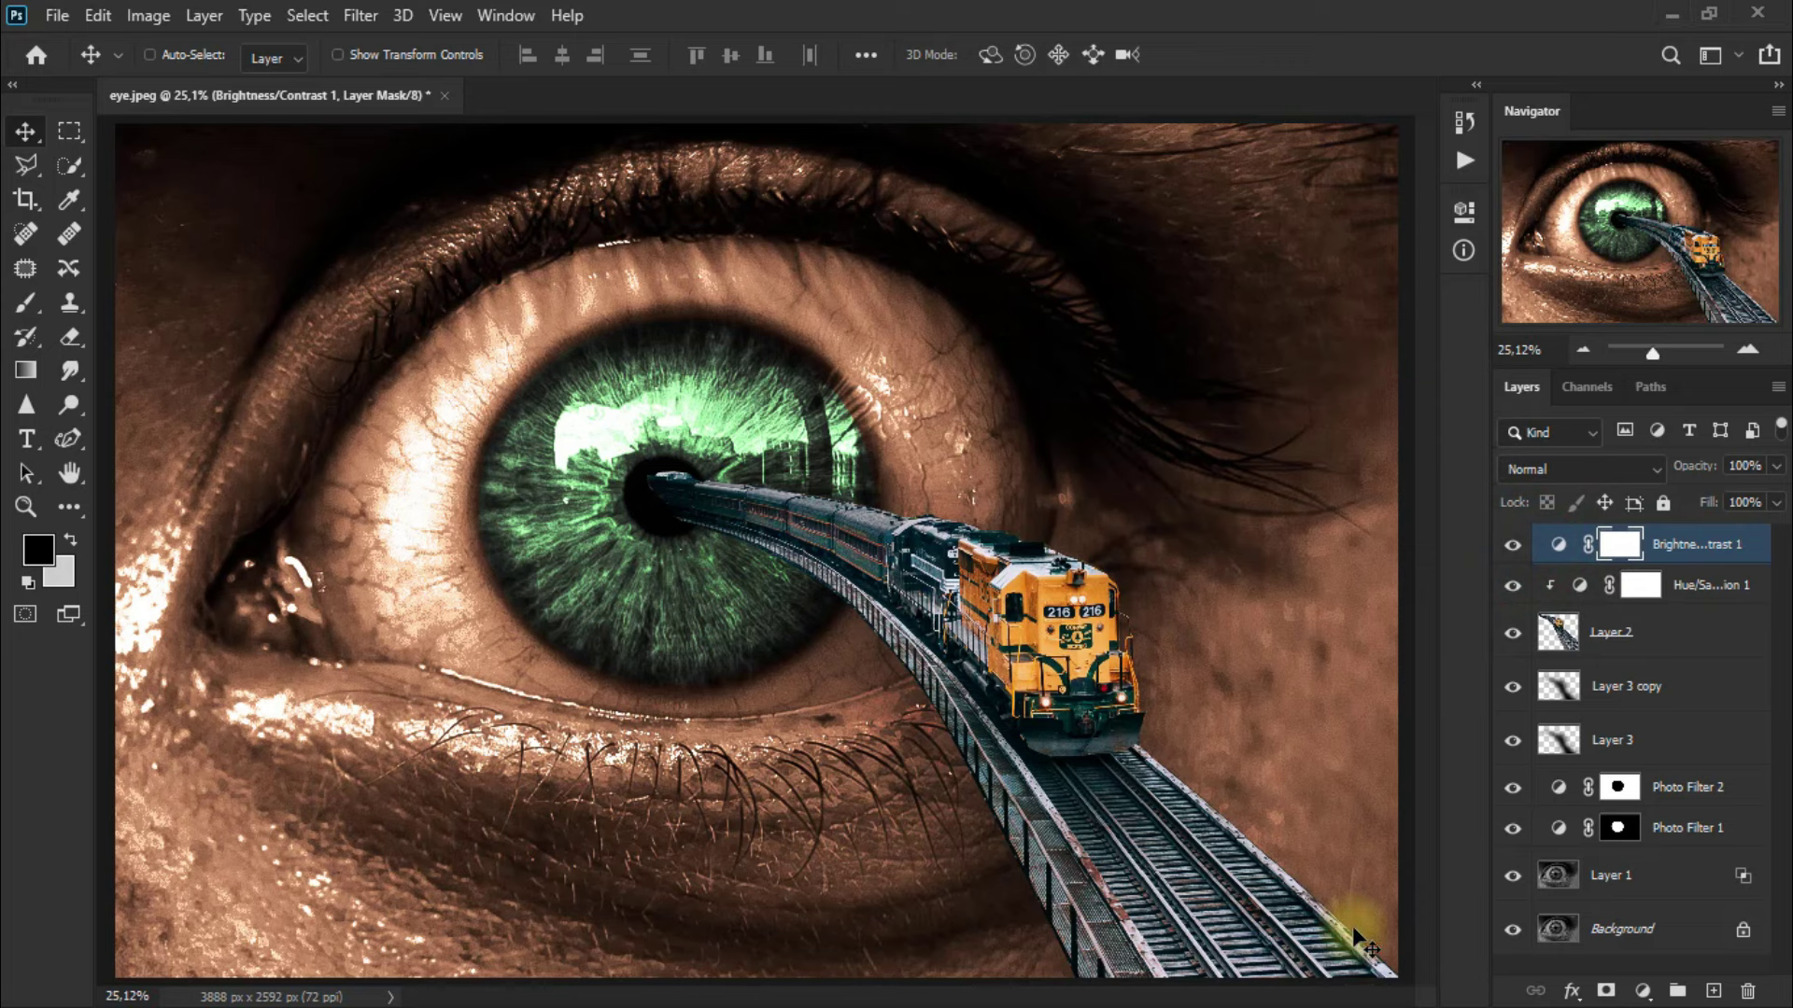
Step: Add a Color Lookup adjustment above all layers using the FuturisticBleak.3DL 3D LUT
left_click(1642, 991)
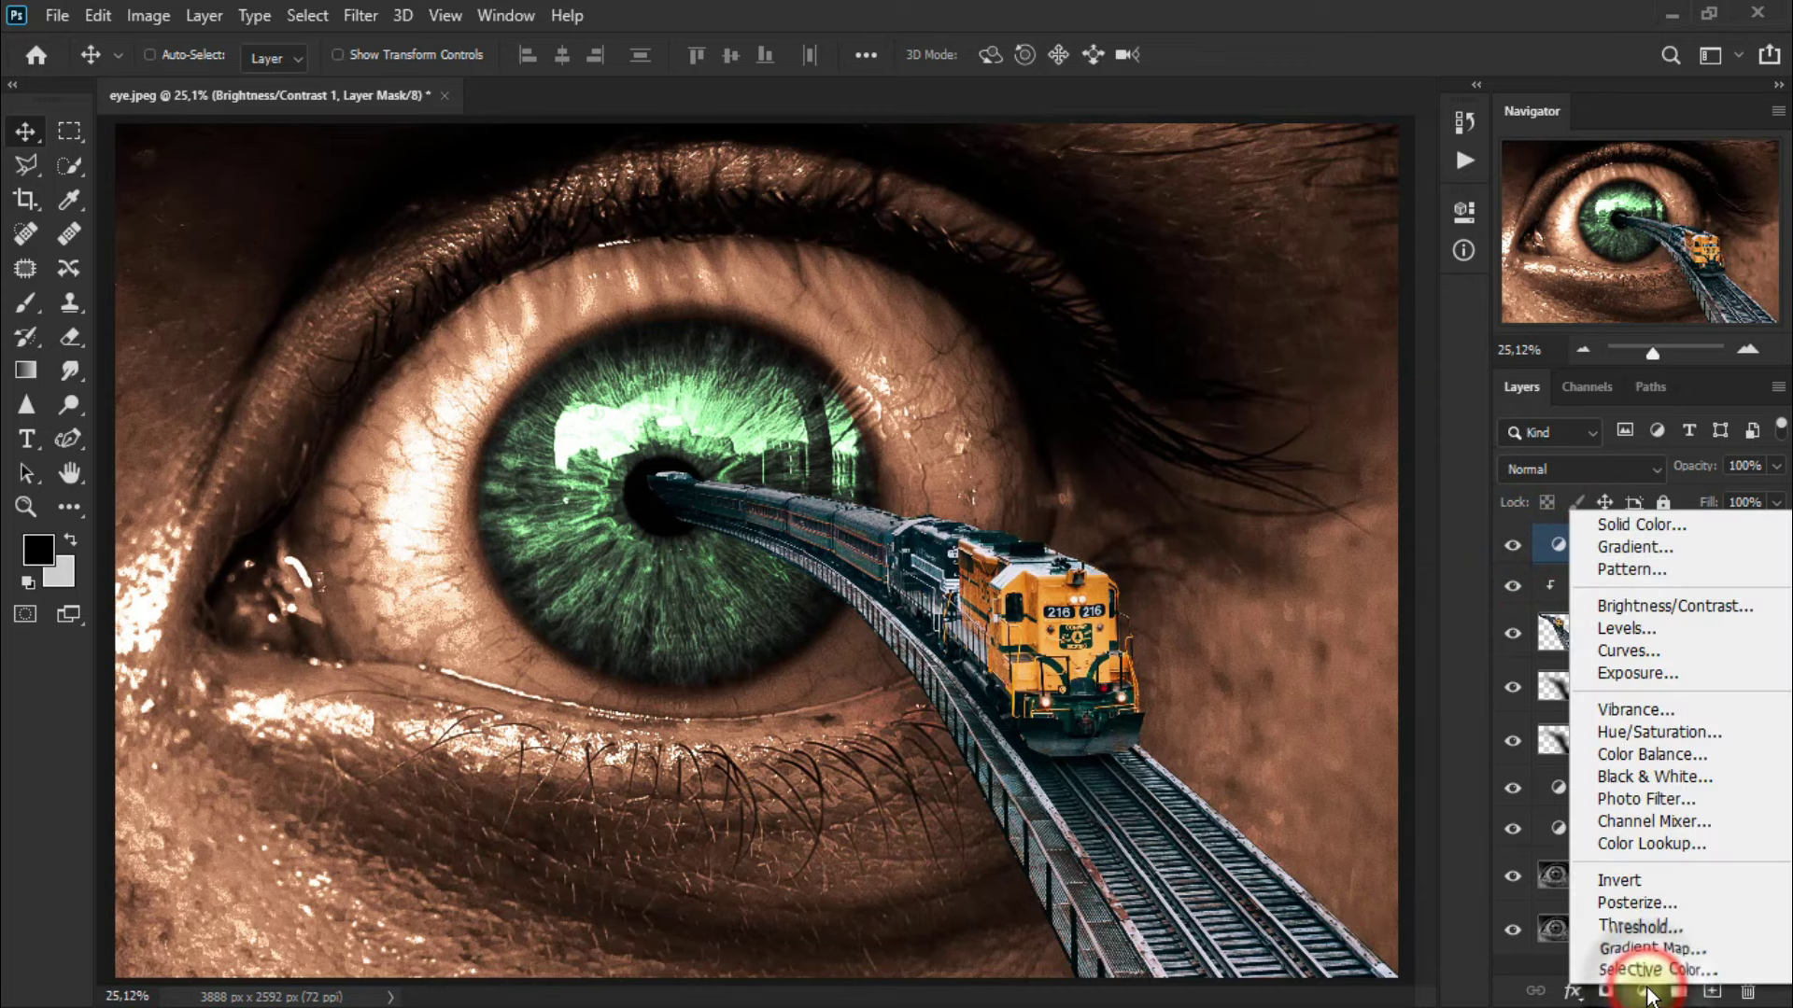
left_click(1728, 851)
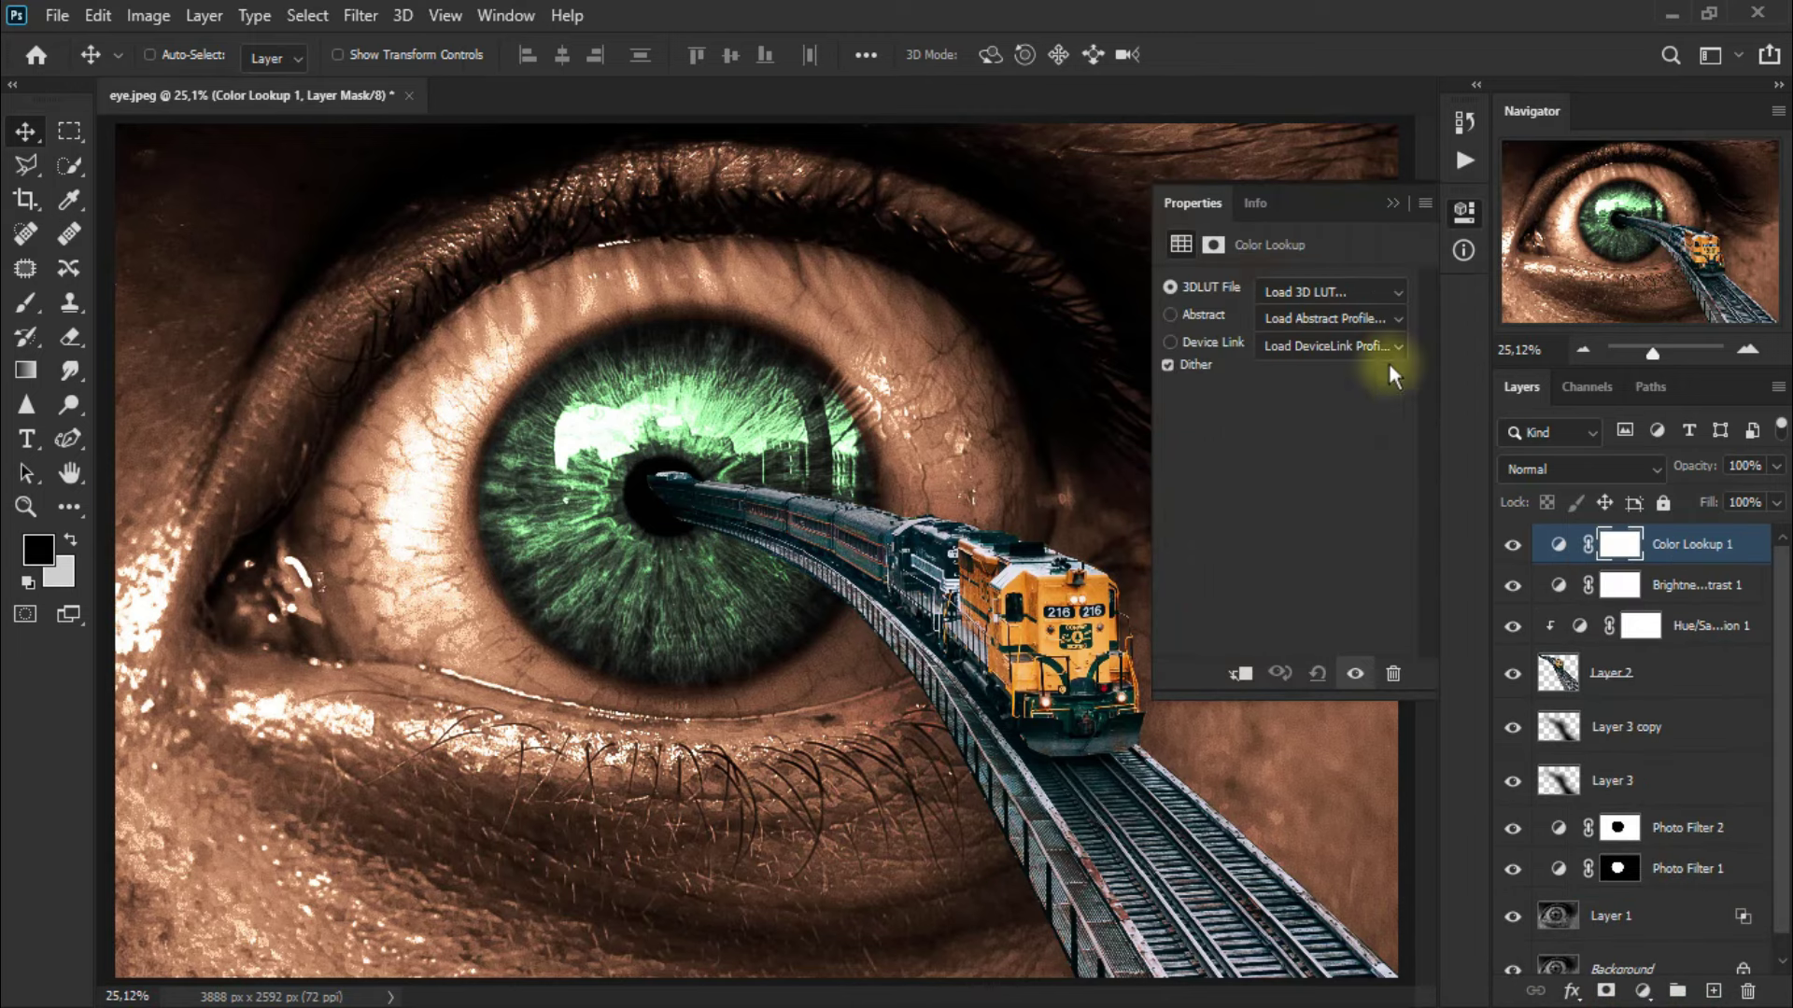
left_click(1334, 291)
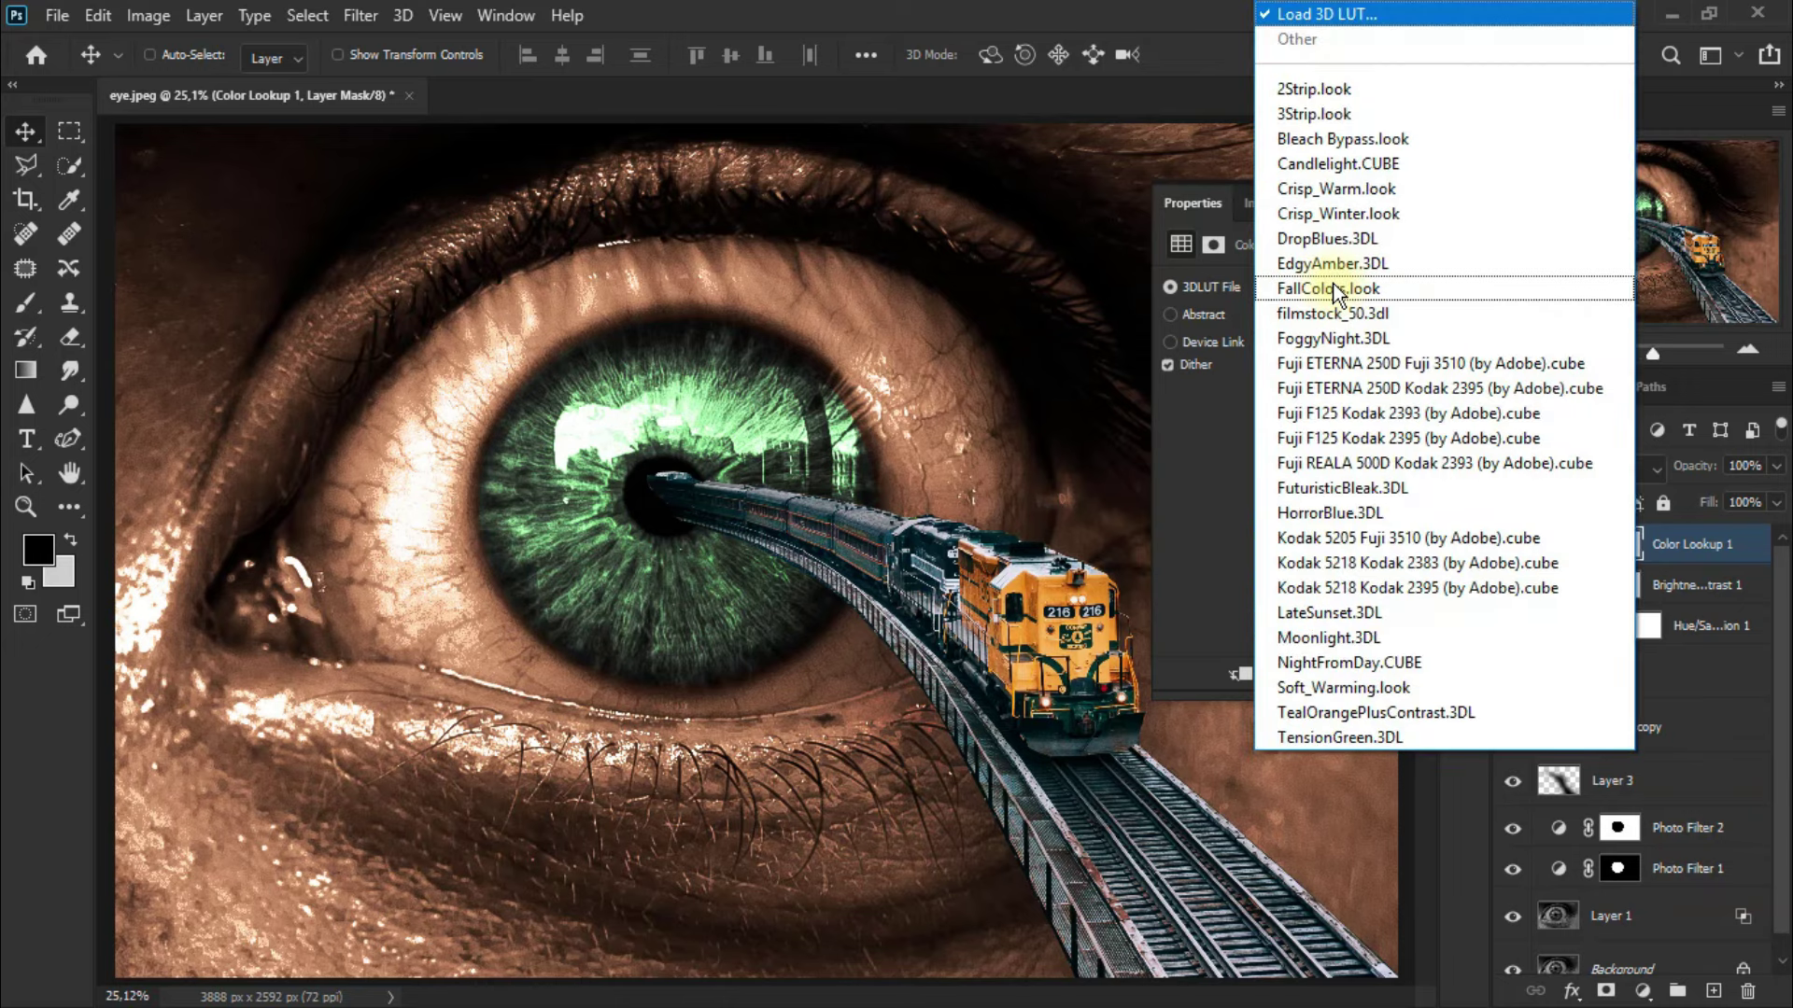
left_click(1450, 504)
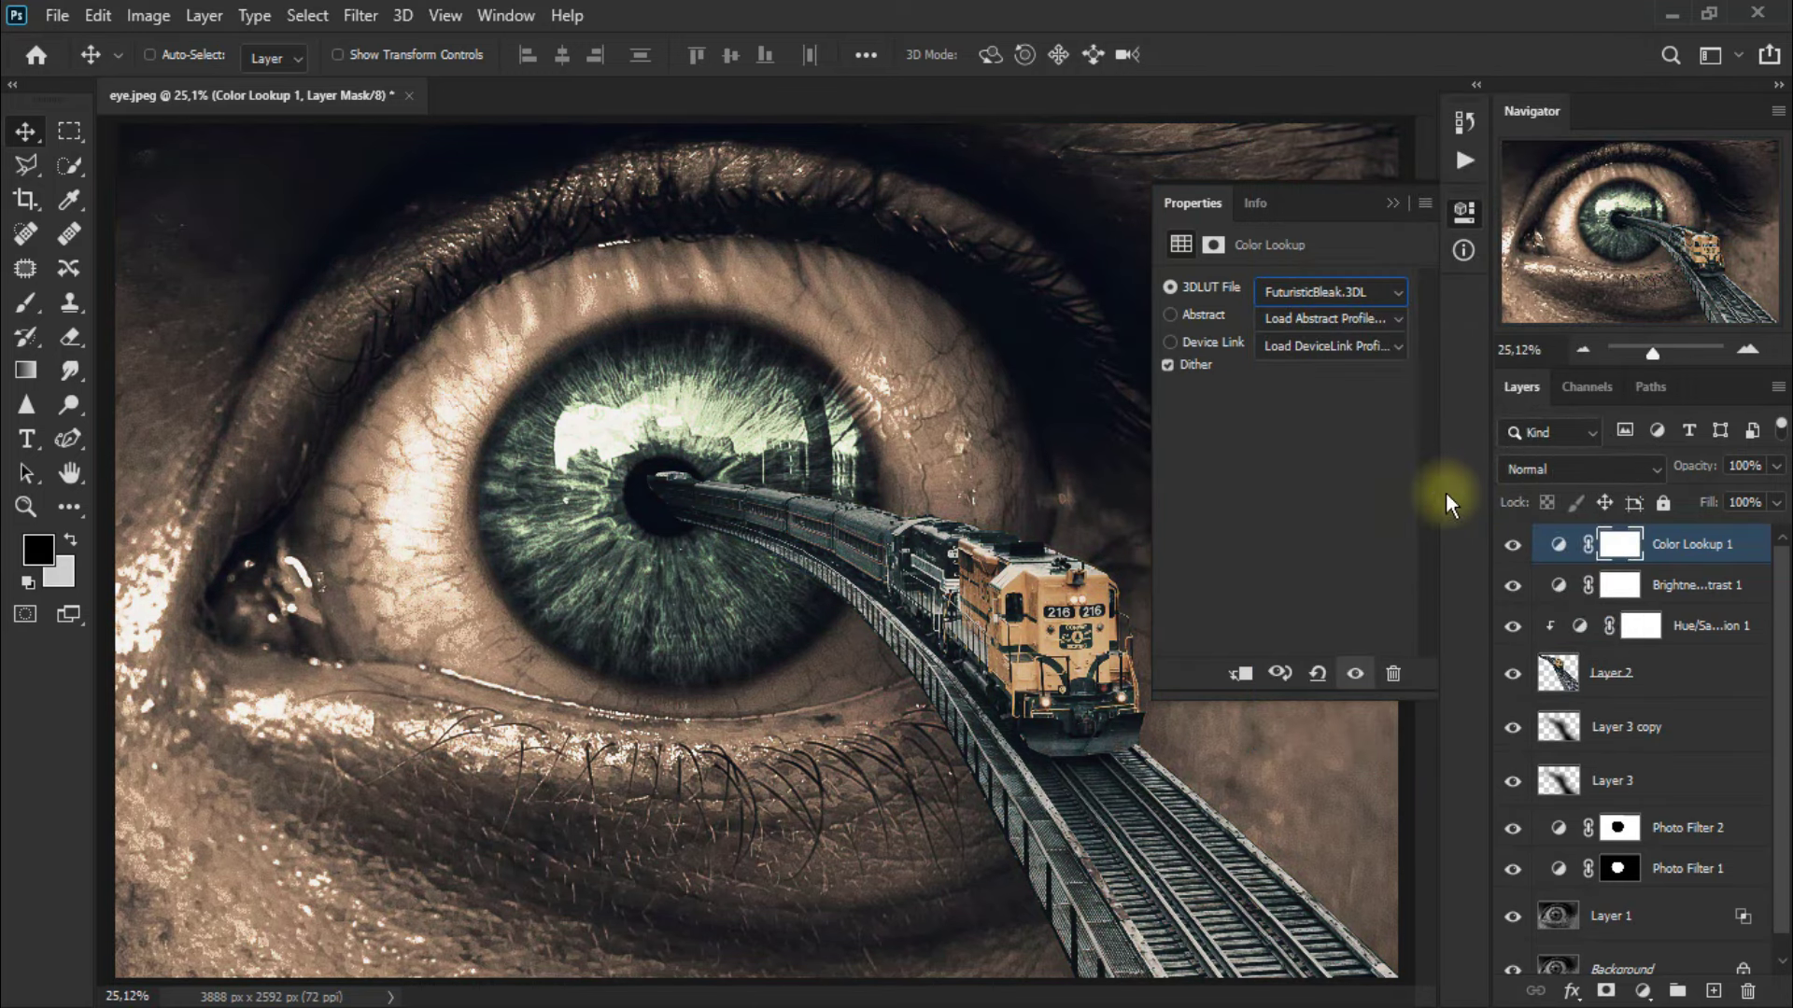
left_click(1387, 204)
Step: Set the Color Lookup adjustment's blend mode to Darken and compare the image with it hidden and shown
left_click(1602, 469)
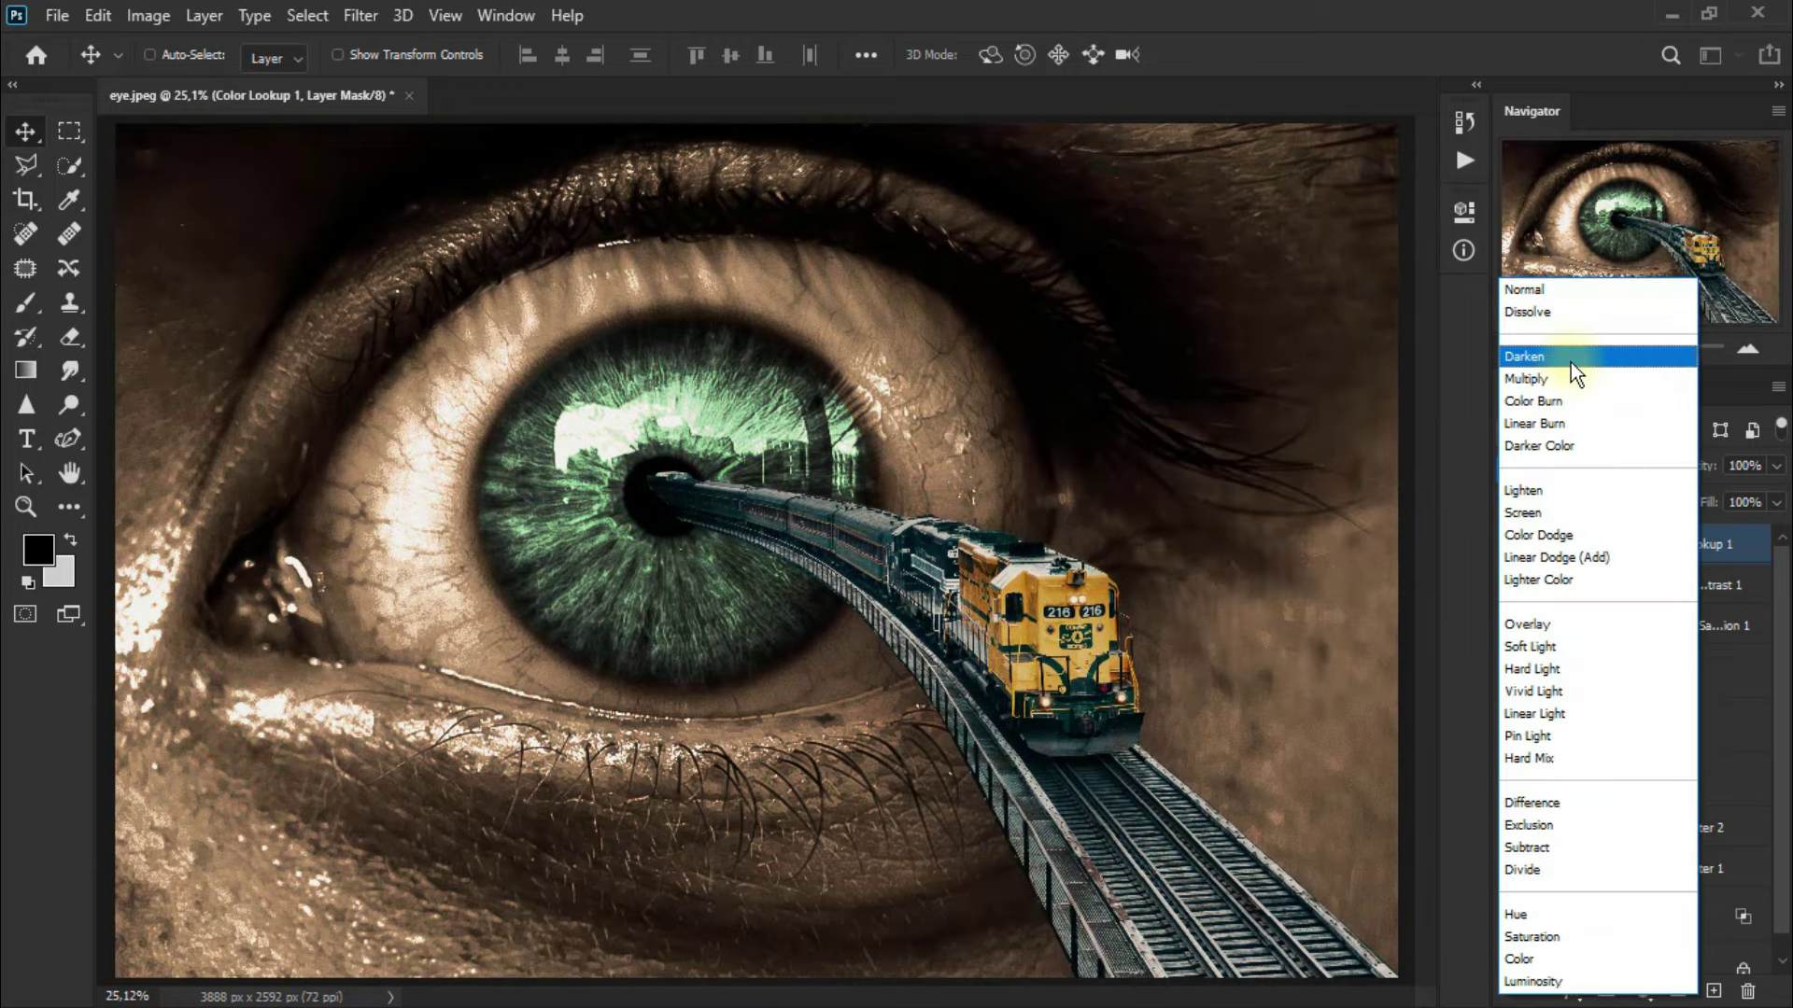
left_click(1570, 362)
left_click(1512, 547)
left_click(1512, 546)
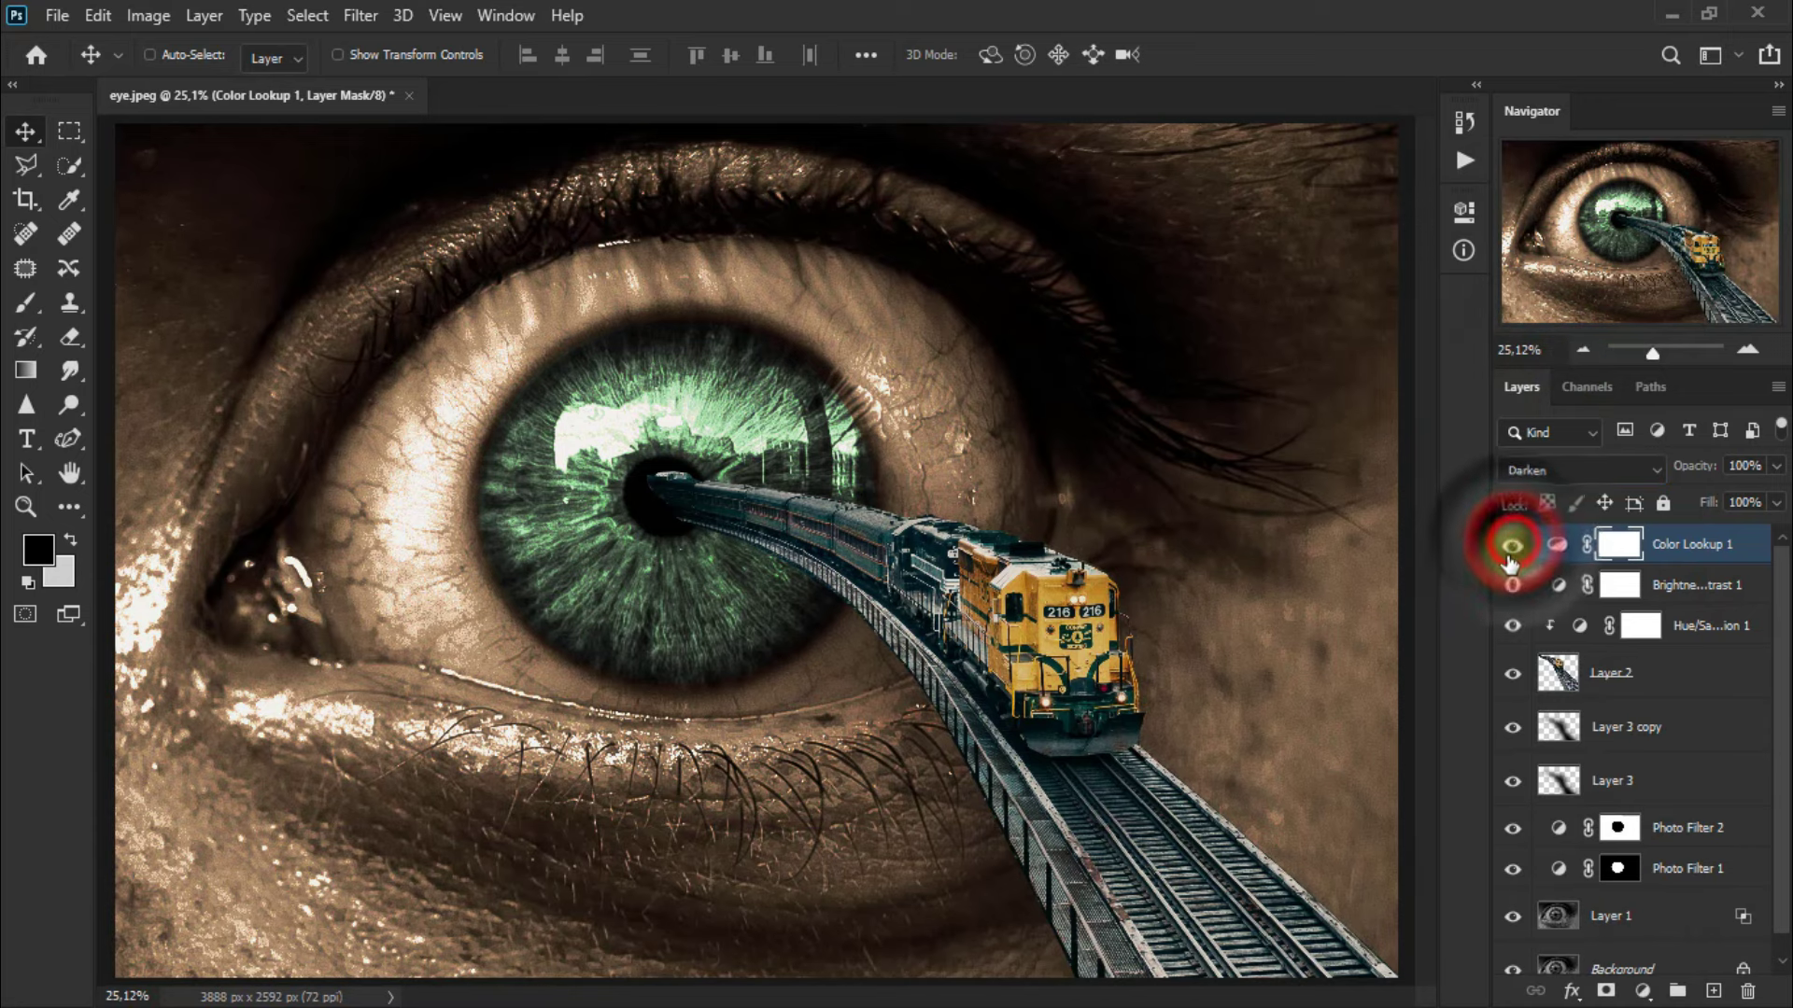
left_click(1341, 928)
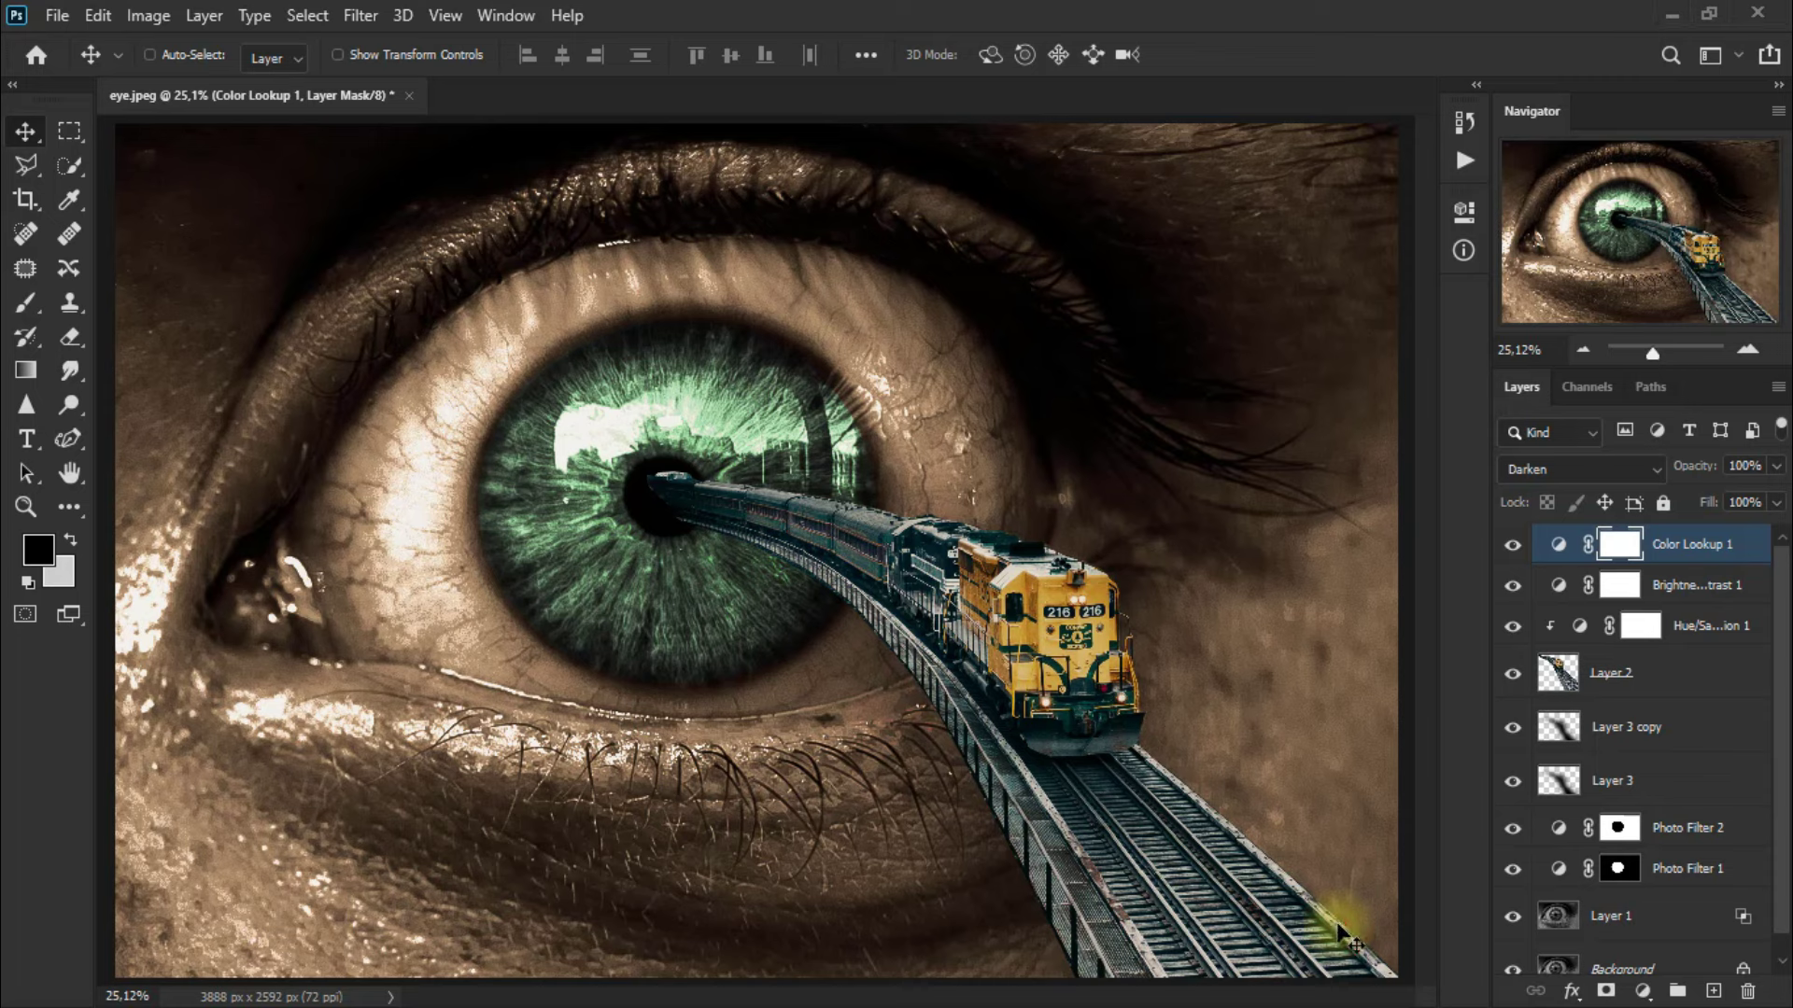
Step: Add a second Color Lookup adjustment using the Kodak 5205 Fuji 3510 (by Adobe).cube LUT, and compare the image with it hidden and shown
left_click(1642, 992)
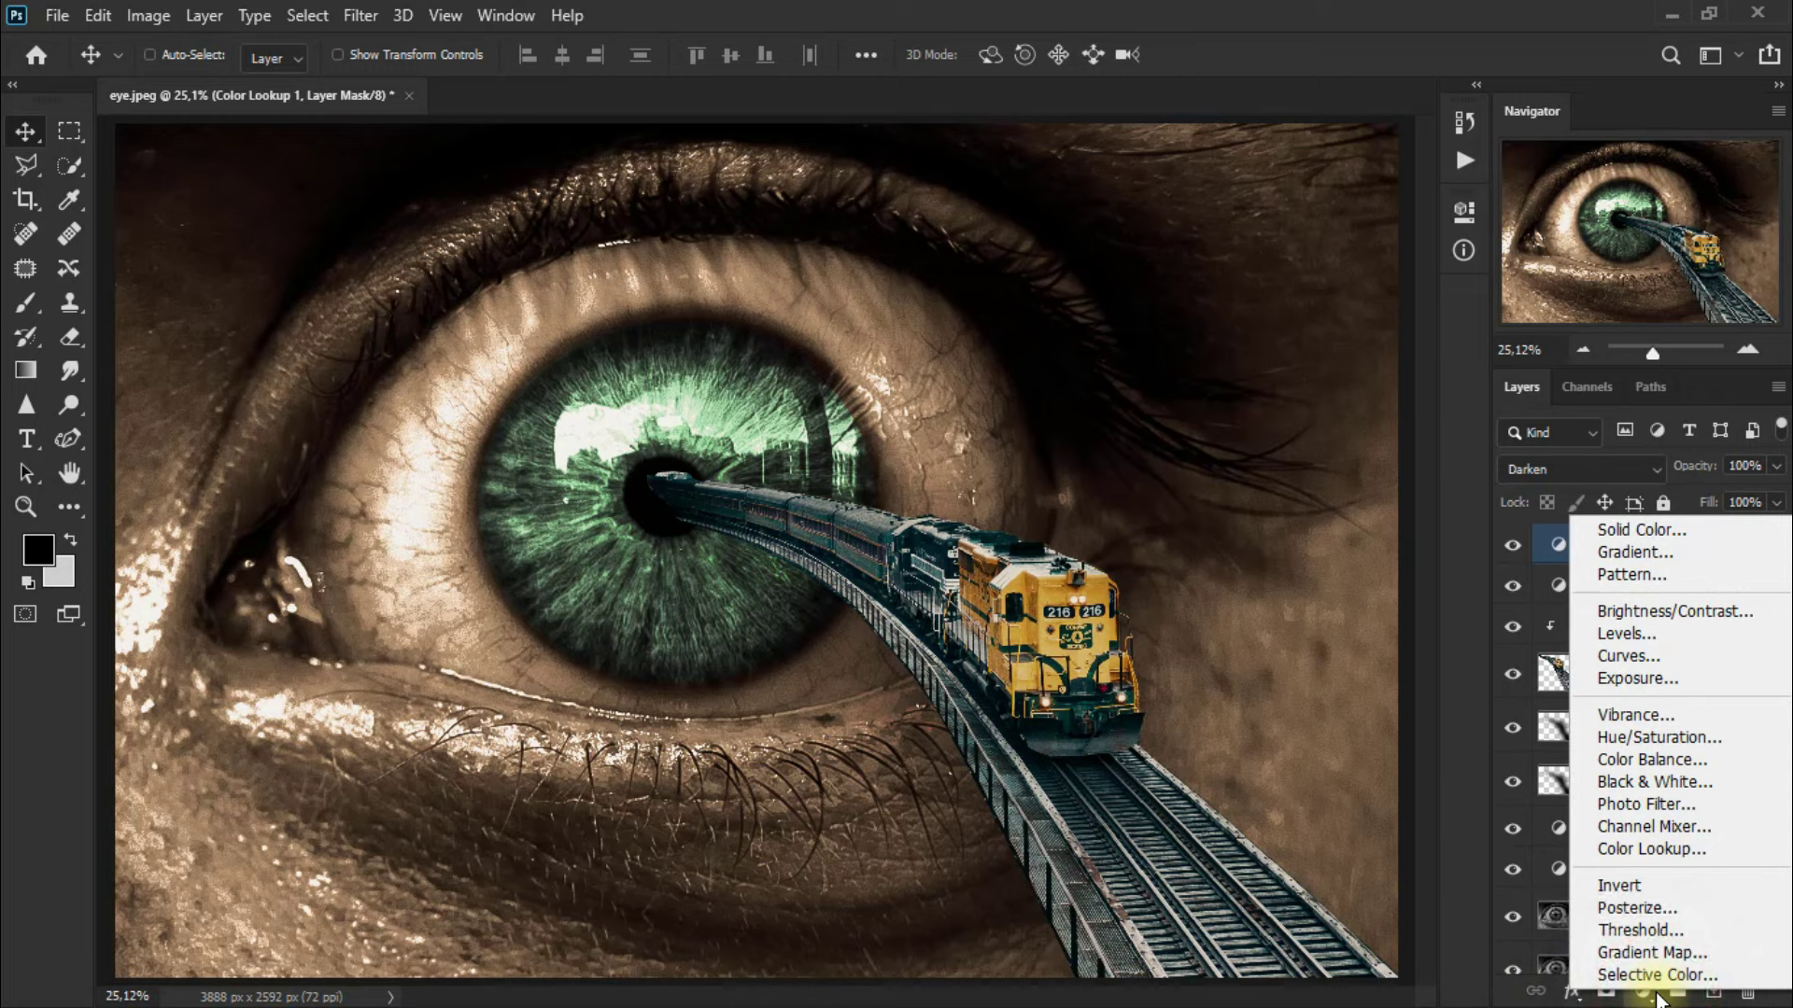
left_click(1717, 848)
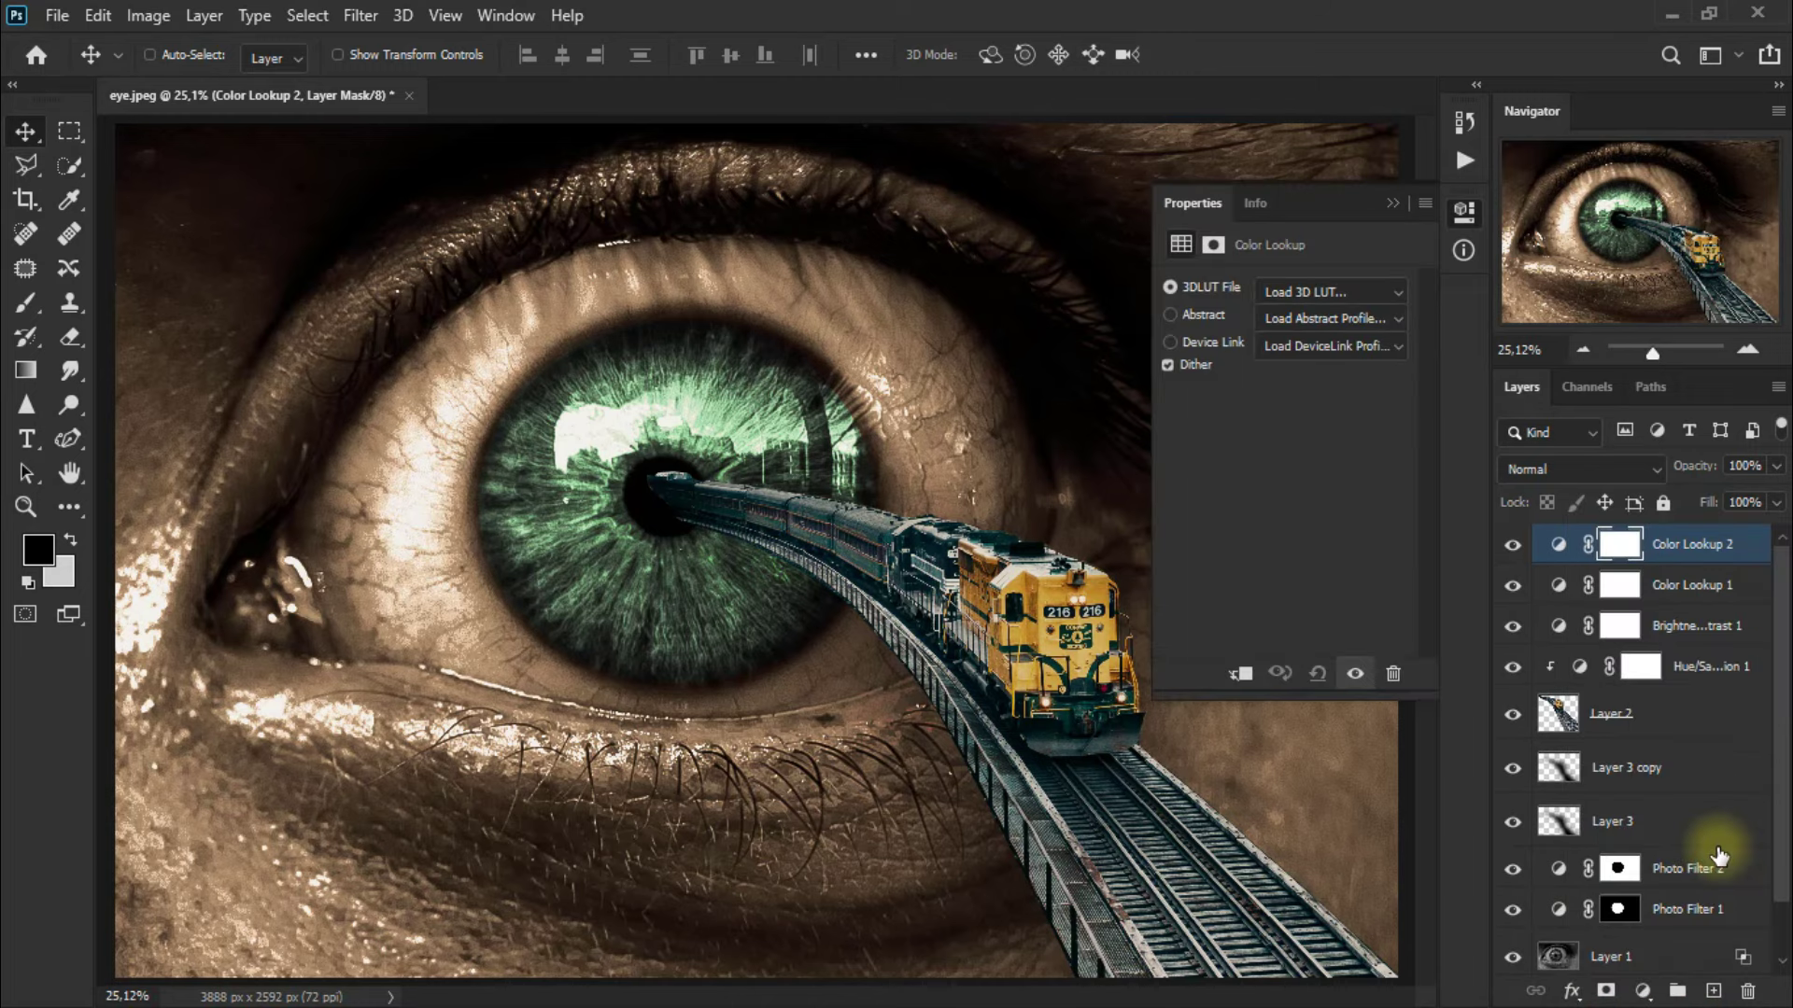
left_click(1309, 293)
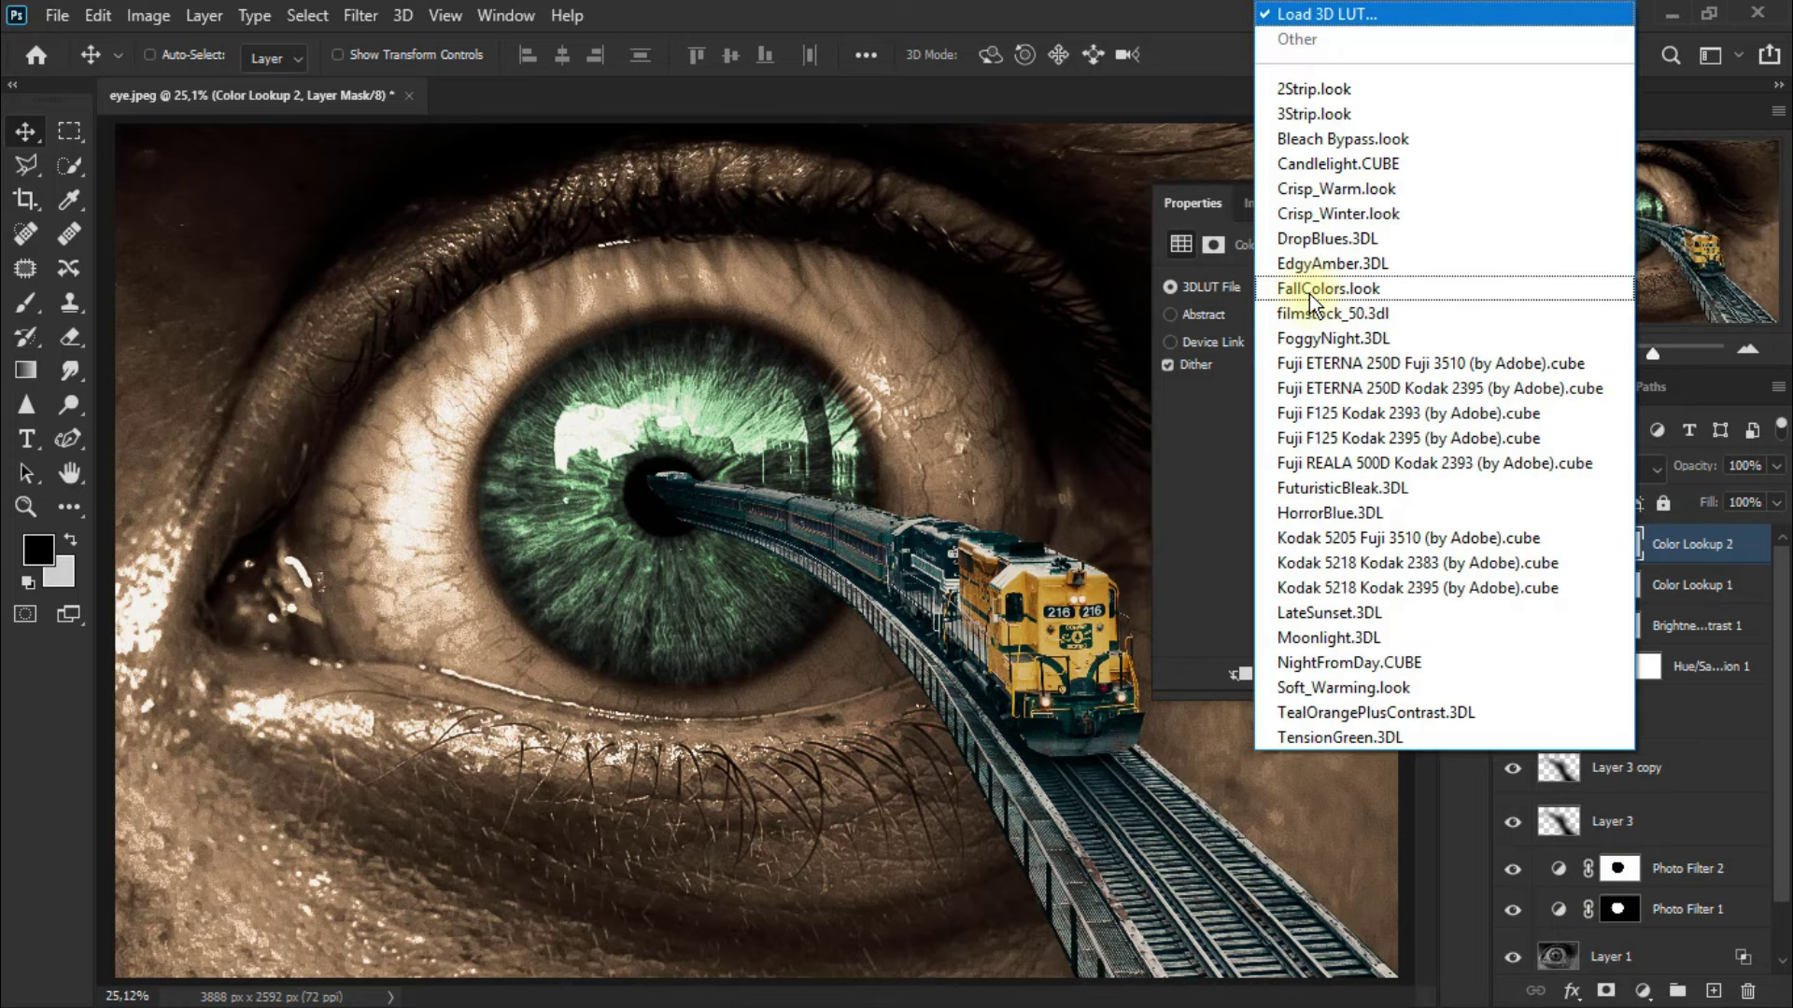
left_click(1565, 535)
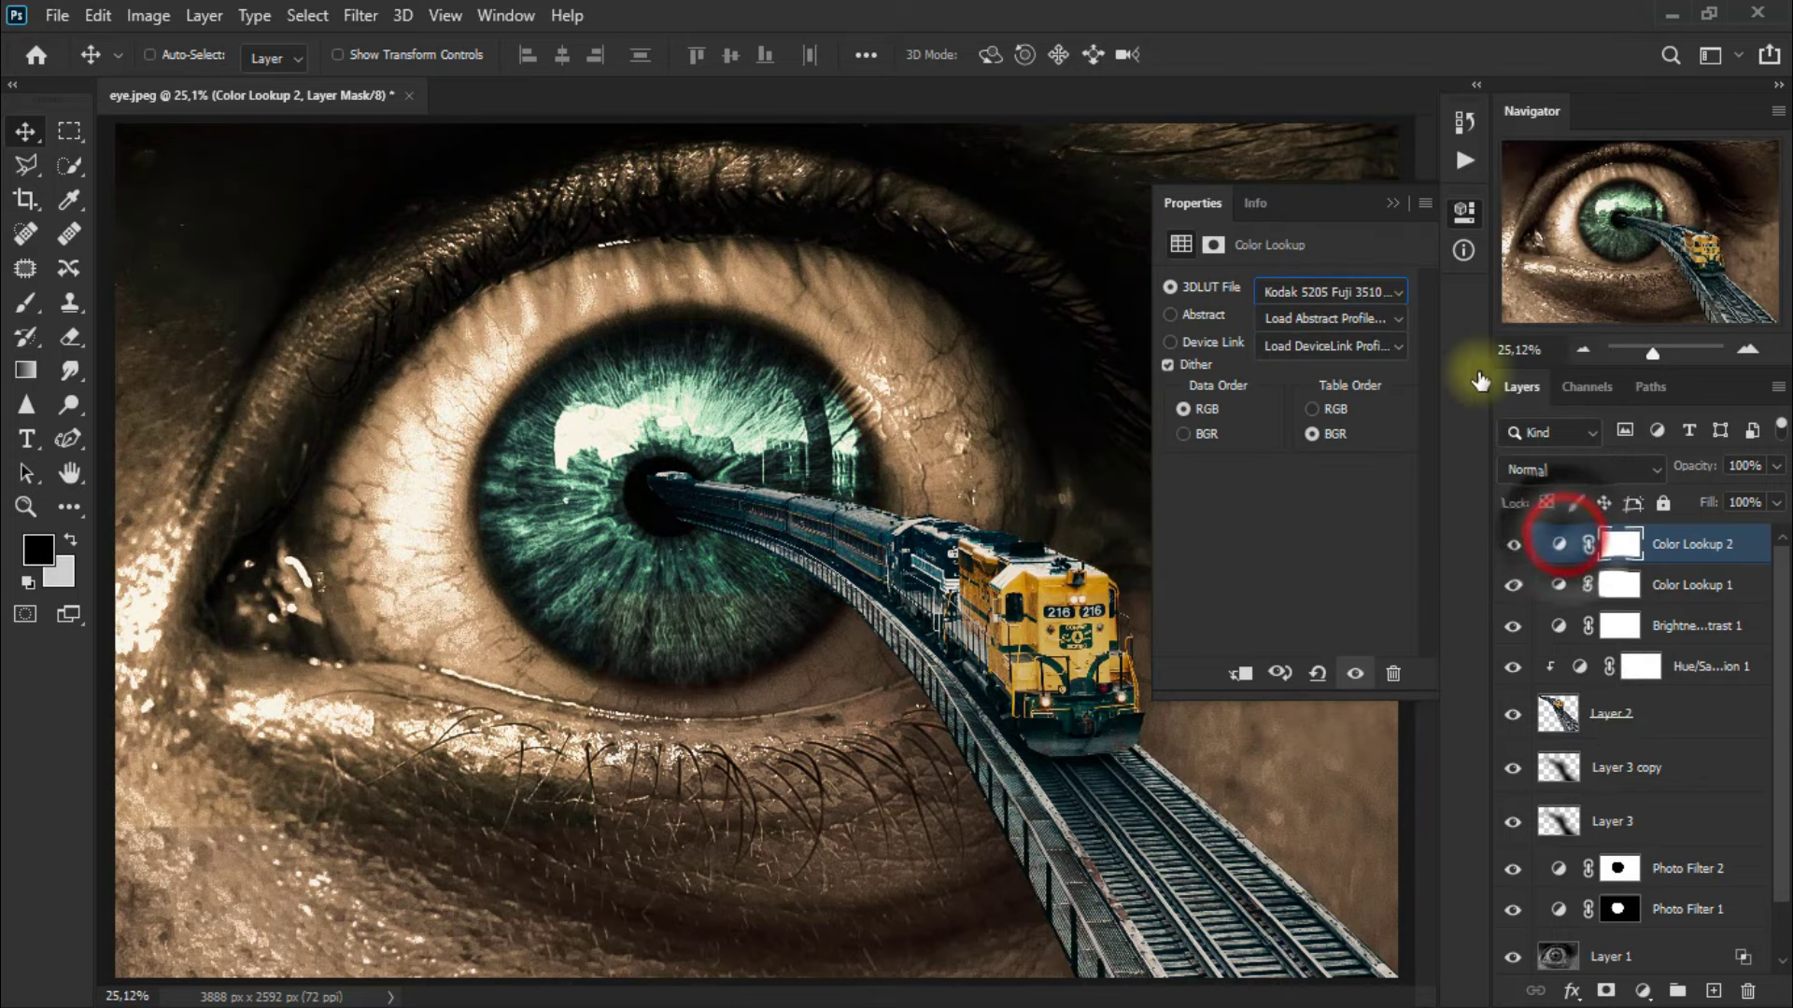
left_click(1392, 205)
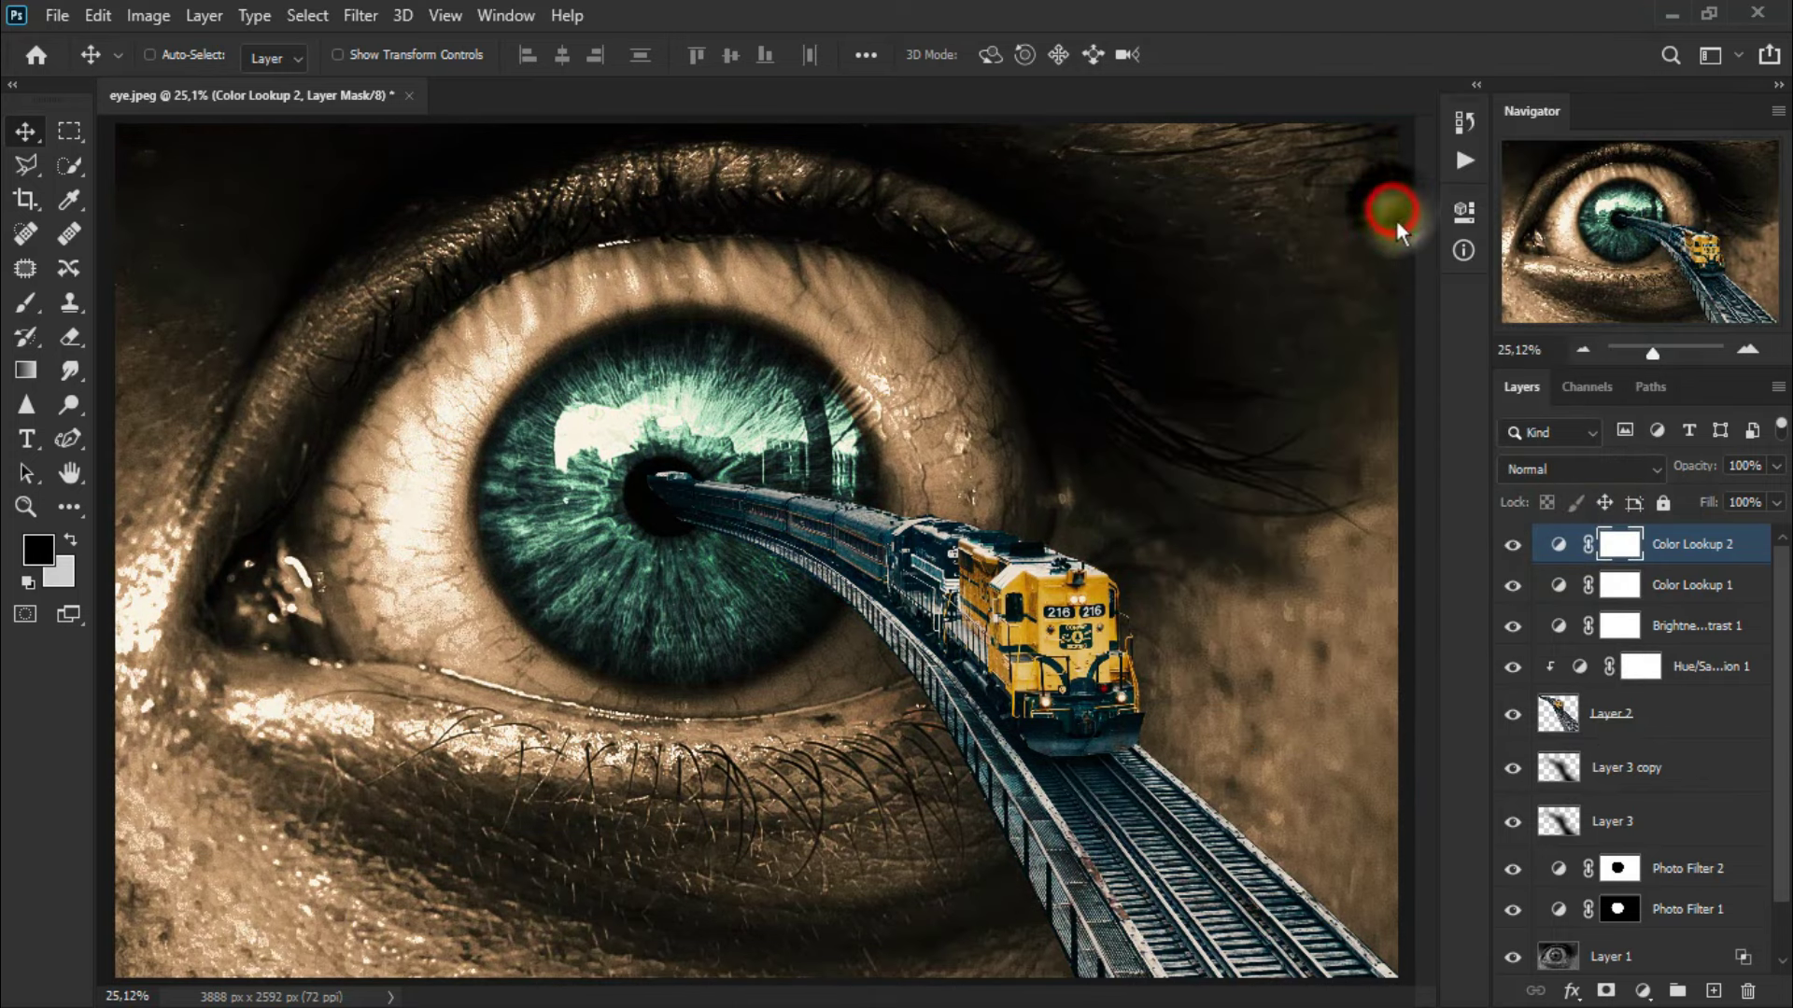
left_click(1513, 544)
left_click(1513, 544)
left_click(1512, 544)
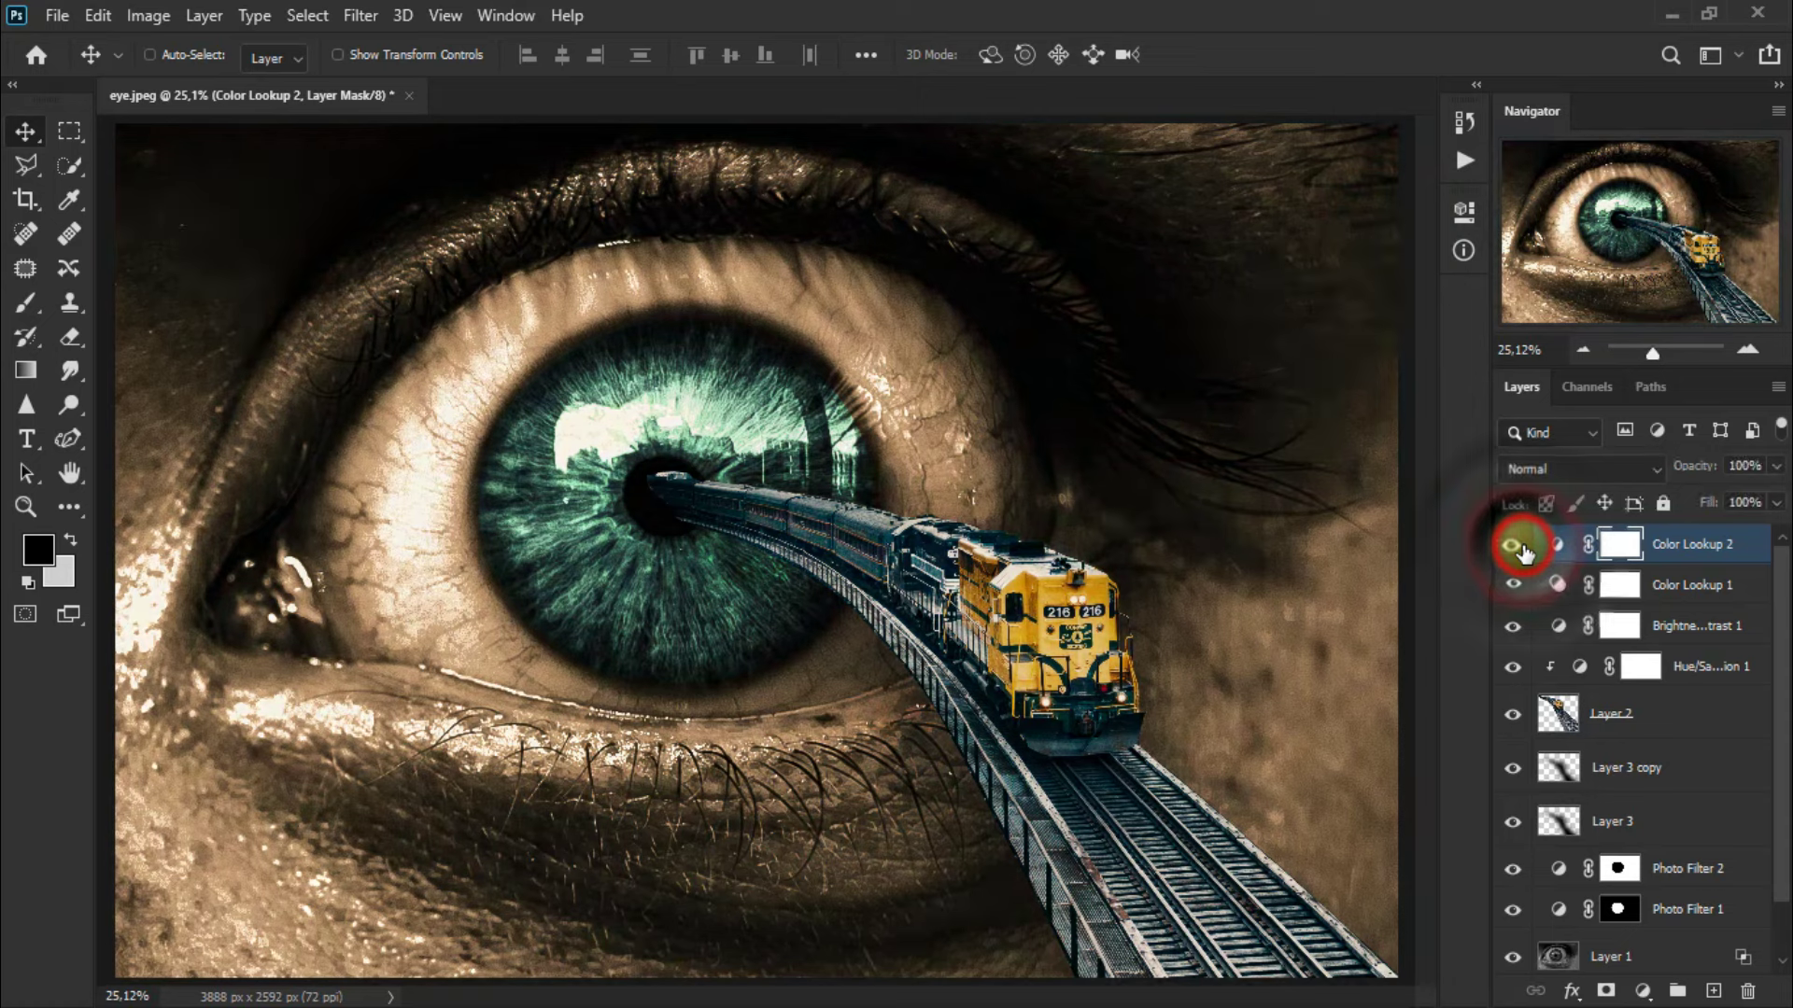